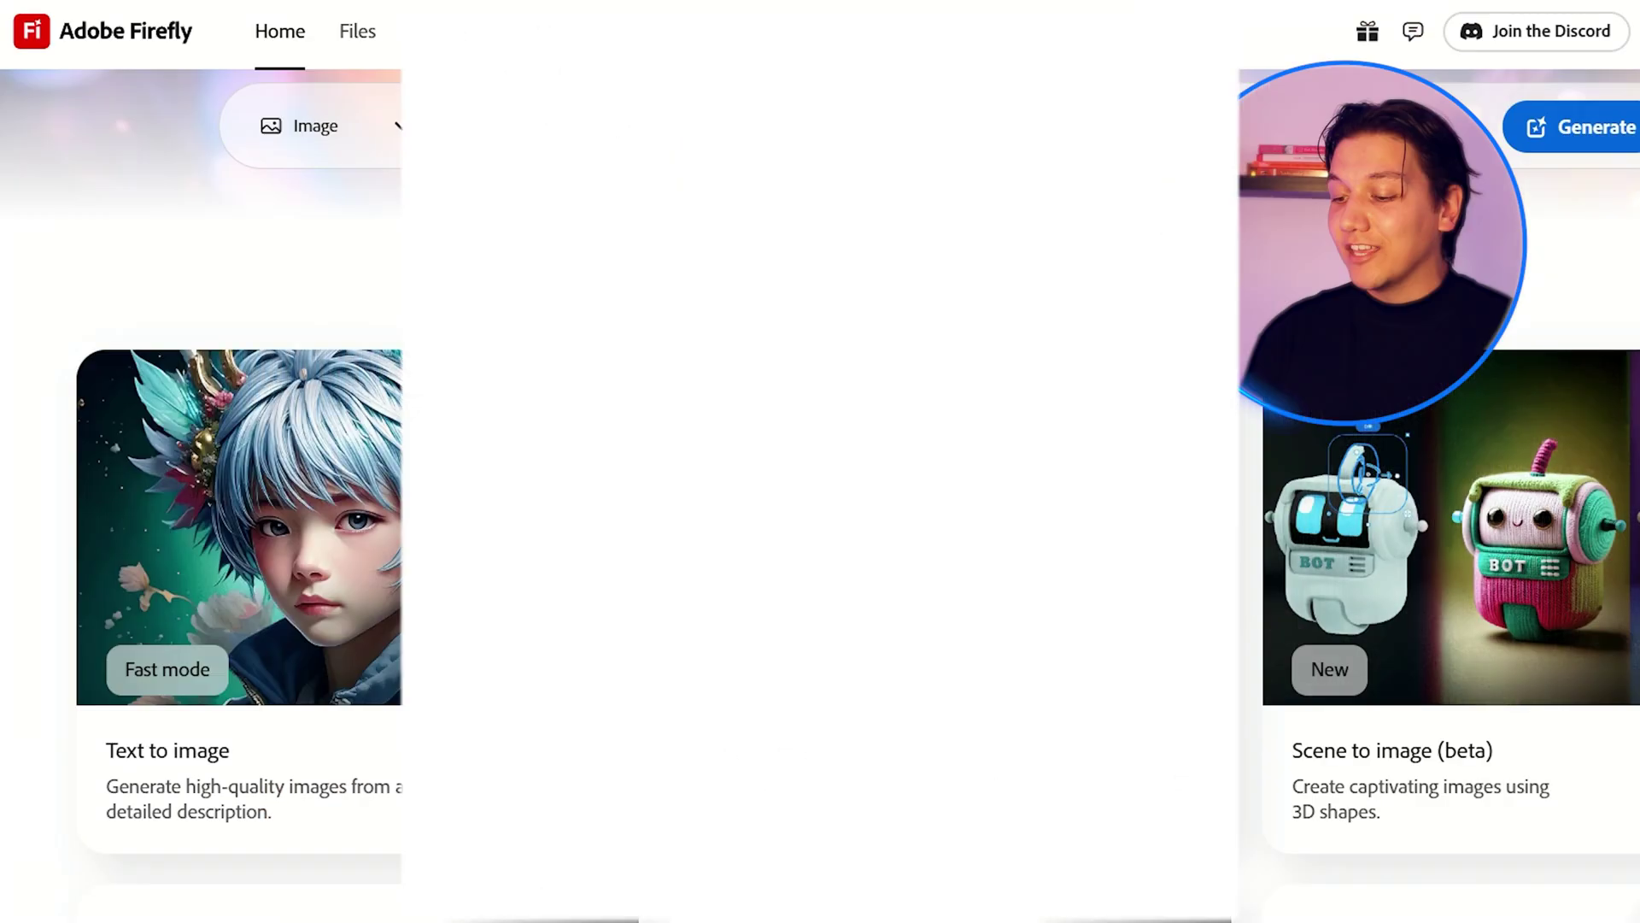
Browse the Firefly home page and look through its Video generation tools.
scroll(937, 530, down, 5)
scroll(940, 533, down, 4)
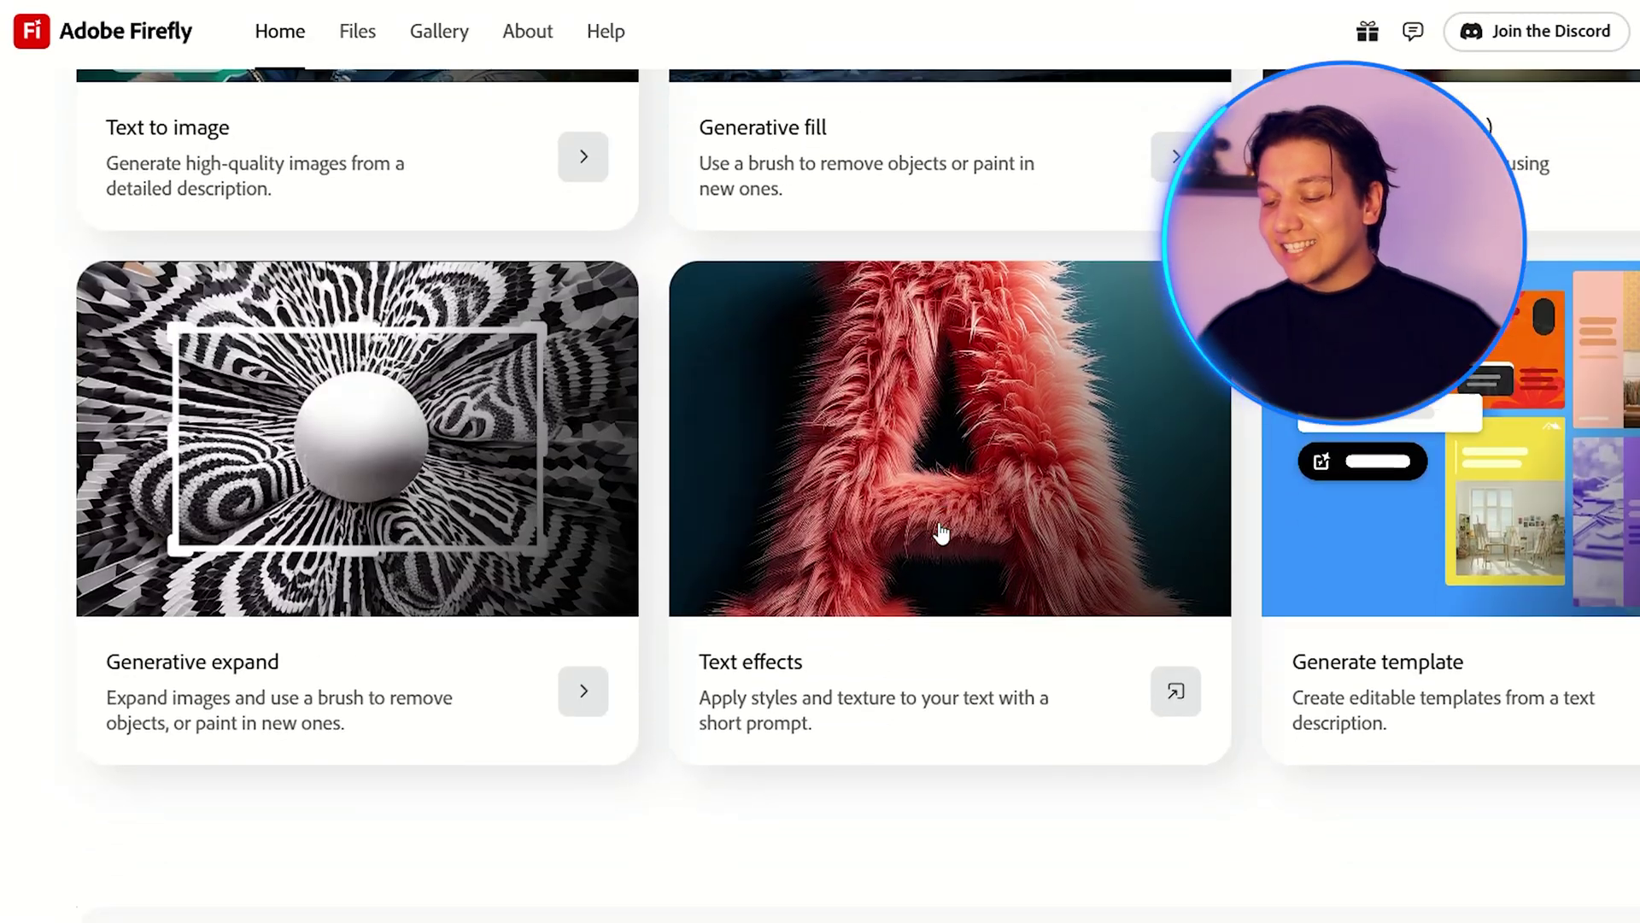
scroll(940, 532, up, 10)
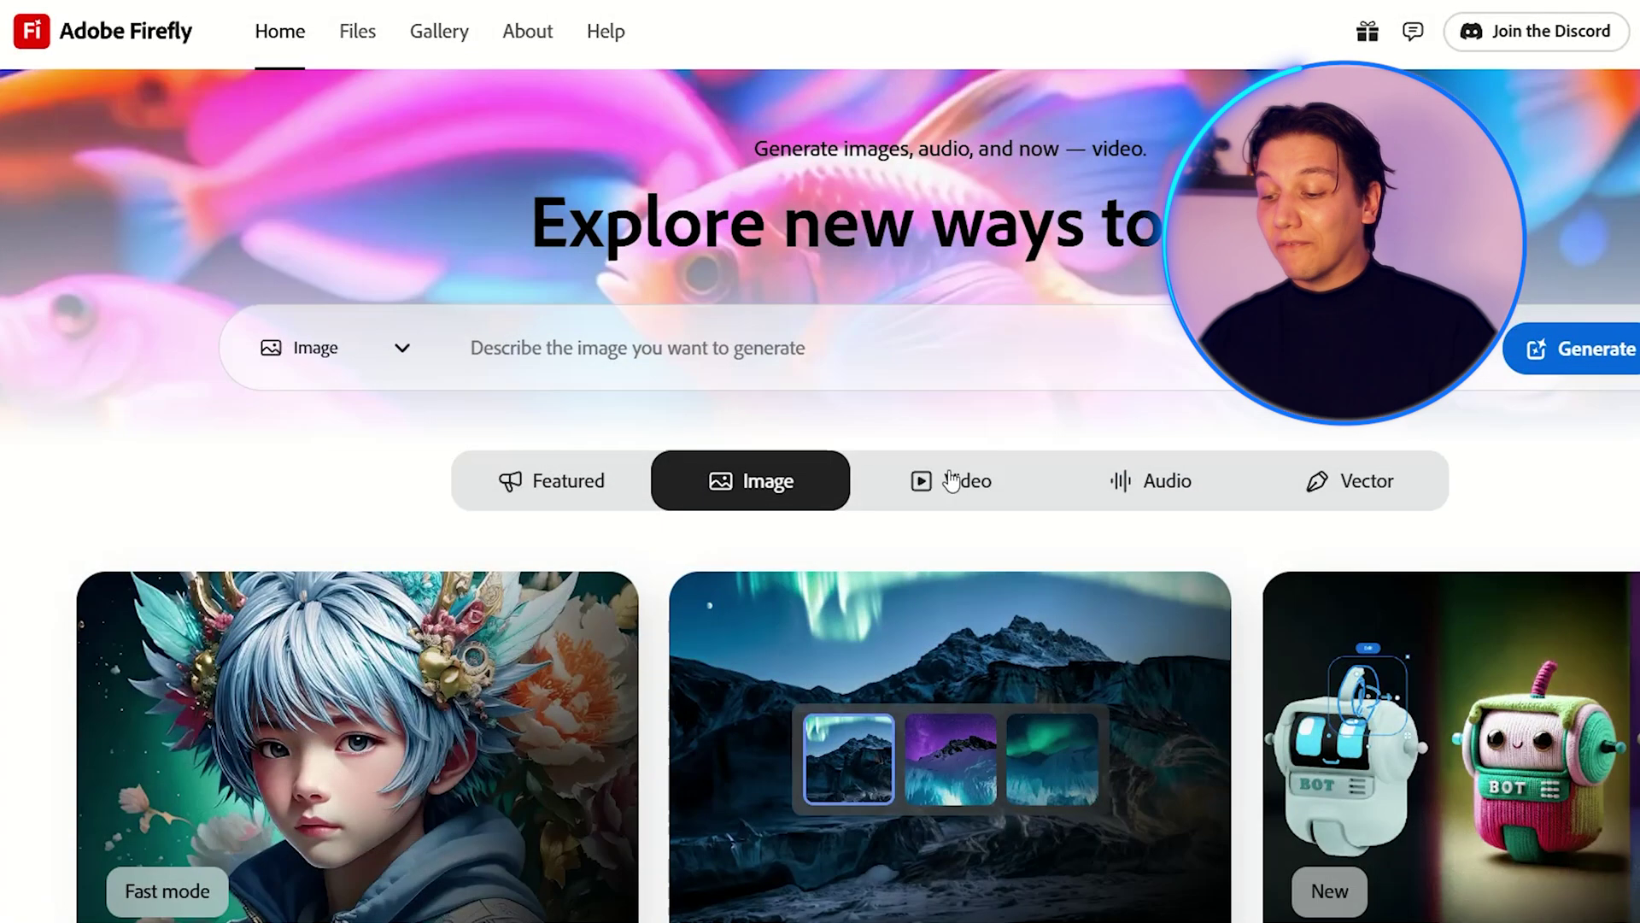
click(951, 481)
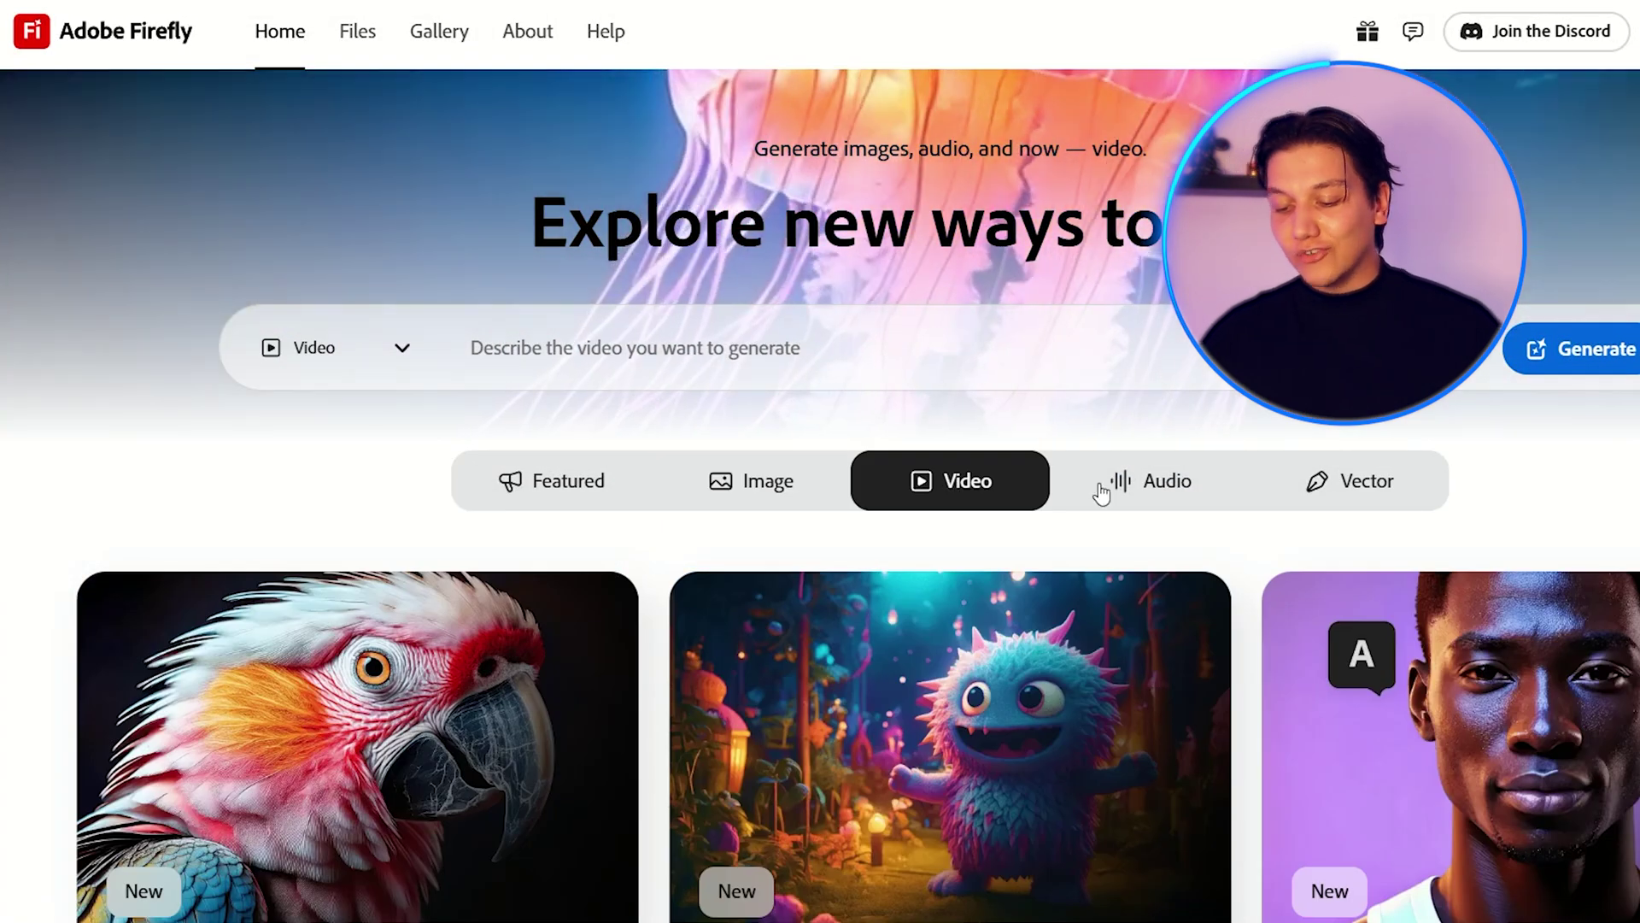
scroll(1171, 486, down, 3)
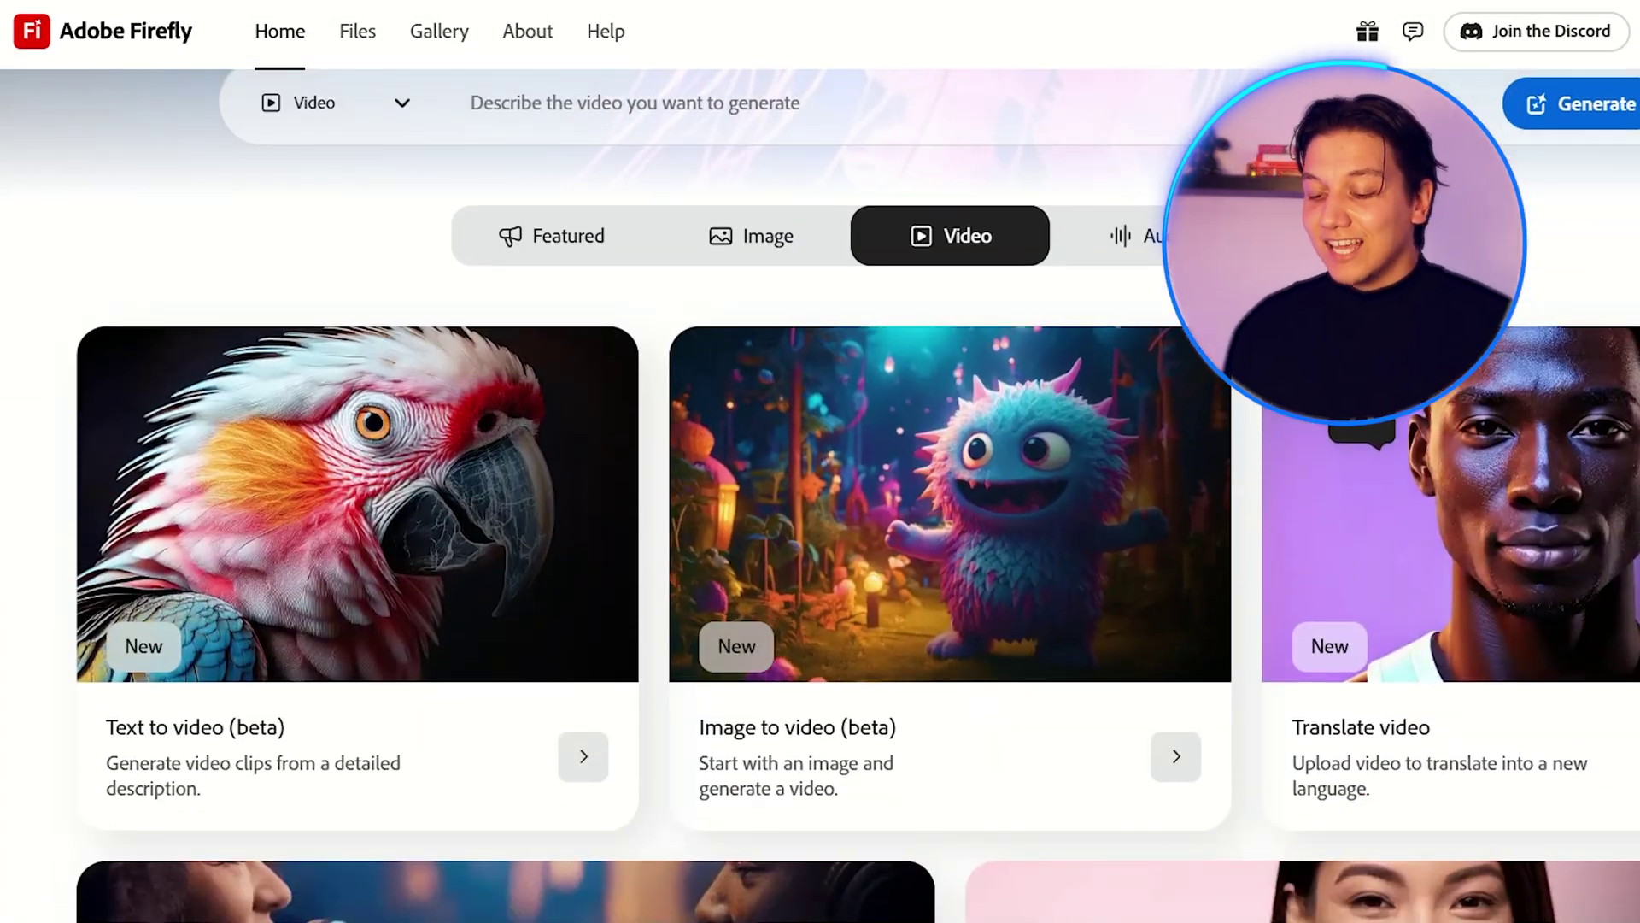
scroll(1160, 485, down, 6)
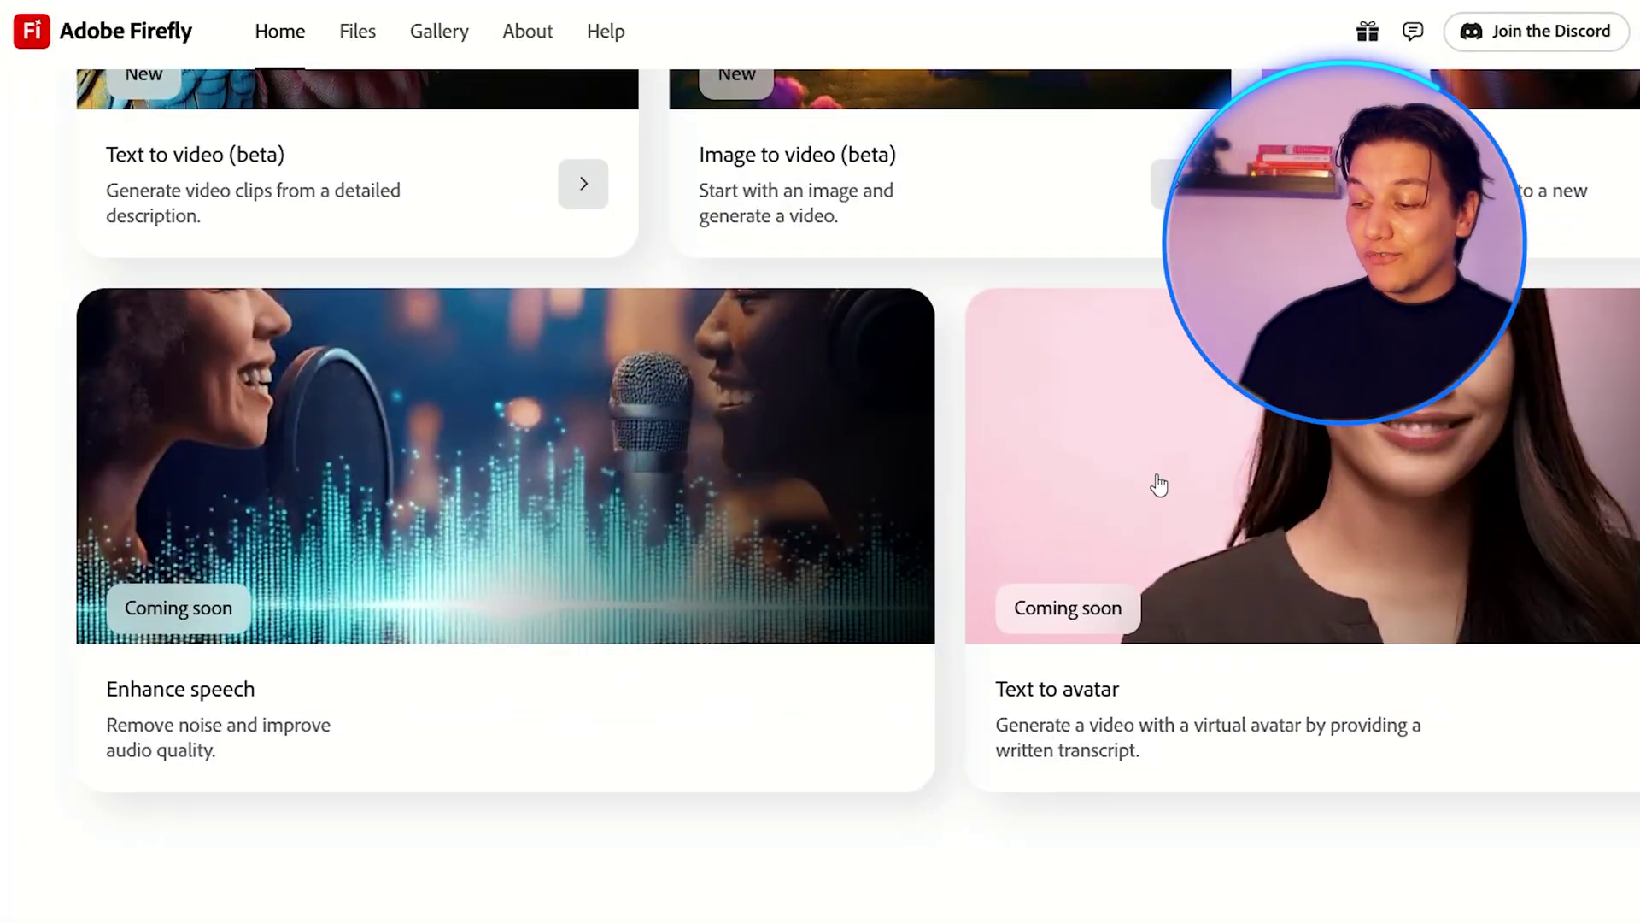
scroll(1159, 486, up, 10)
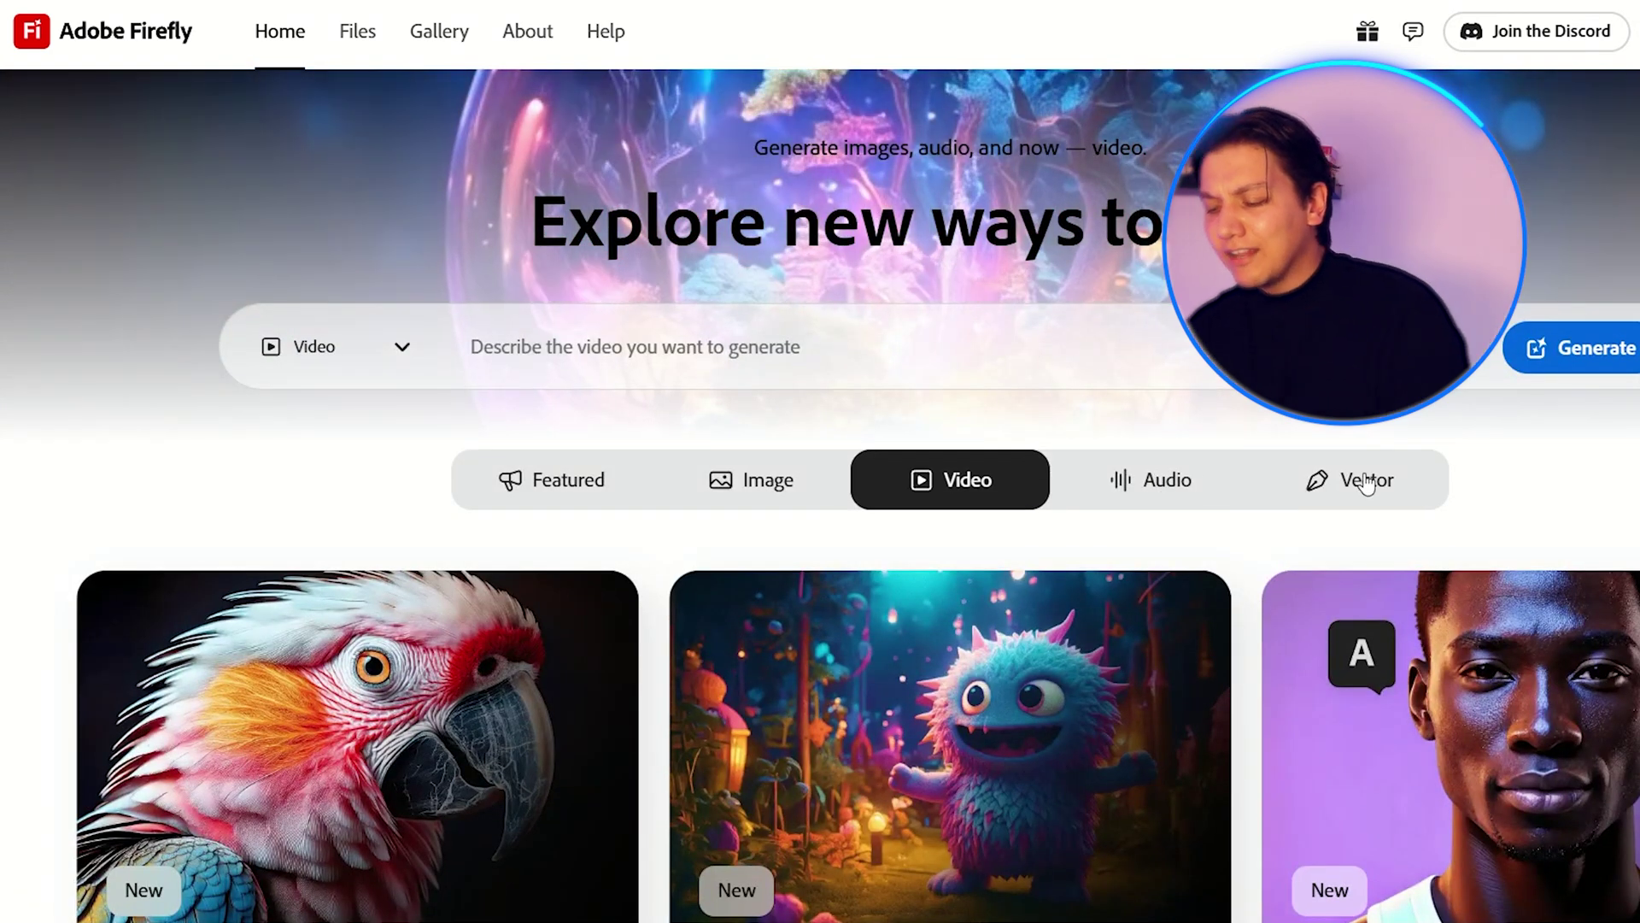
Return to the Featured tools and launch Text to image.
click(575, 481)
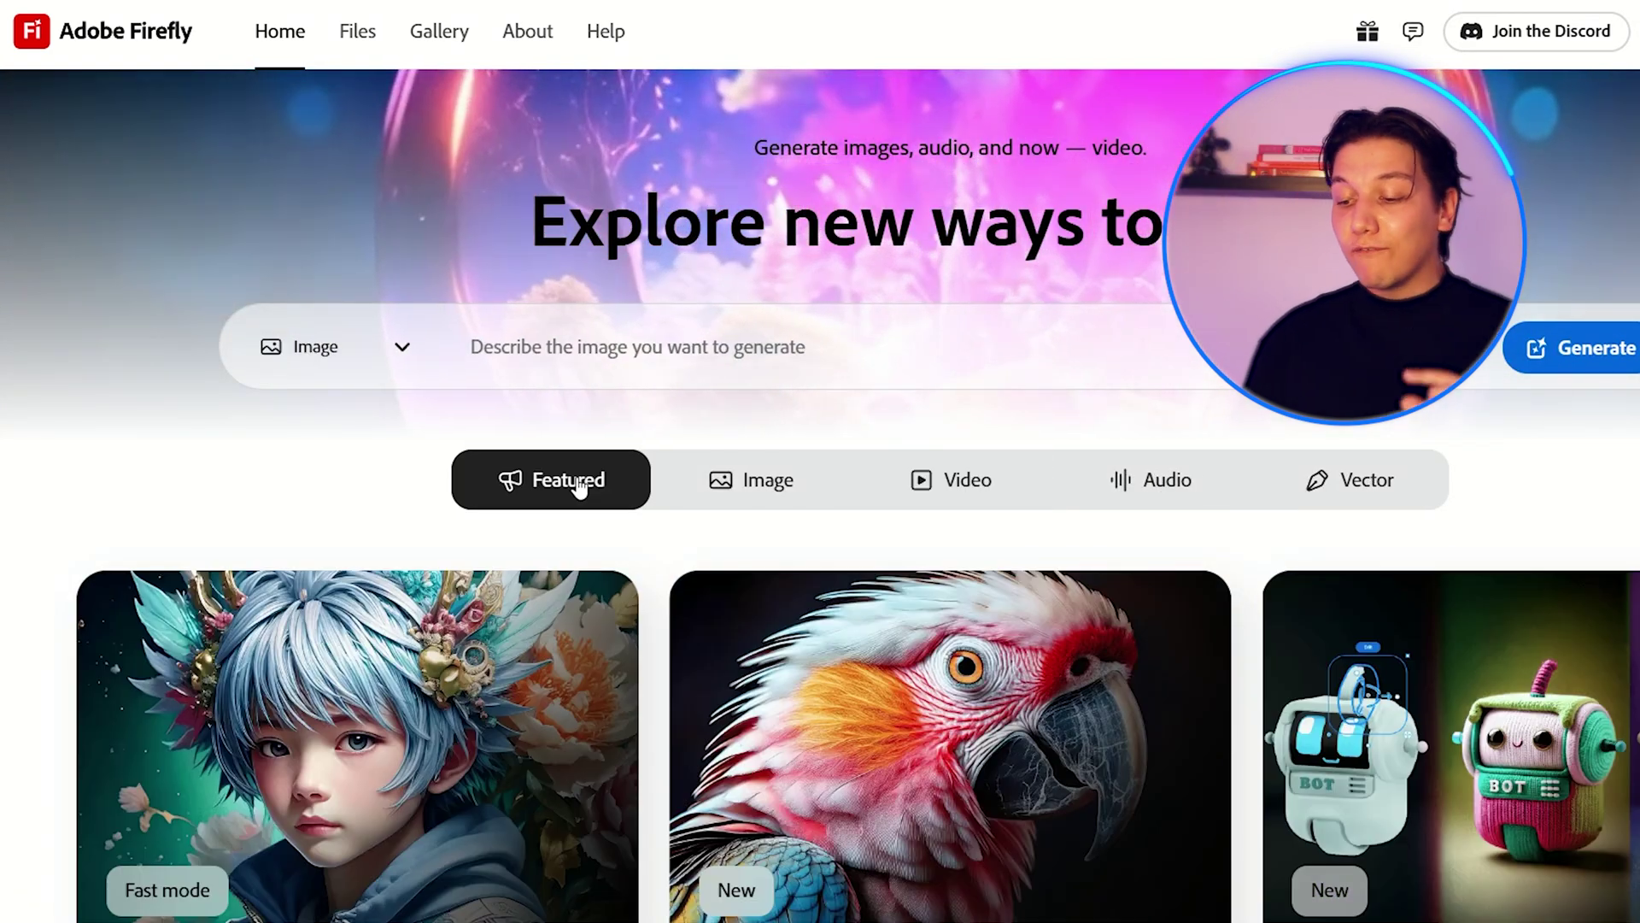
scroll(577, 486, down, 3)
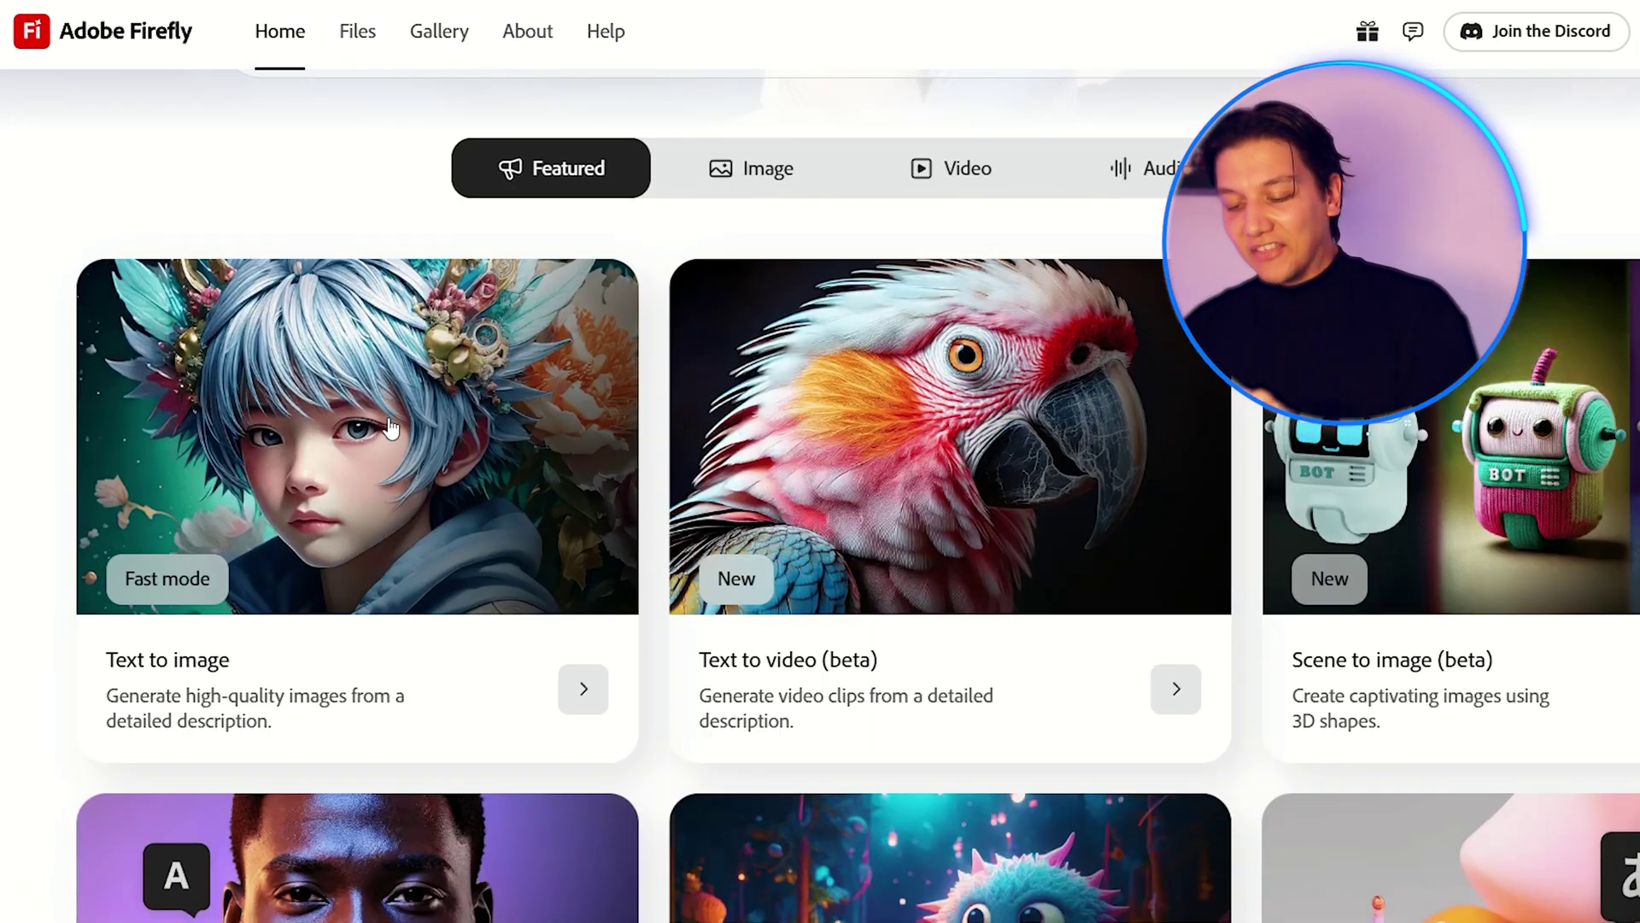
click(389, 427)
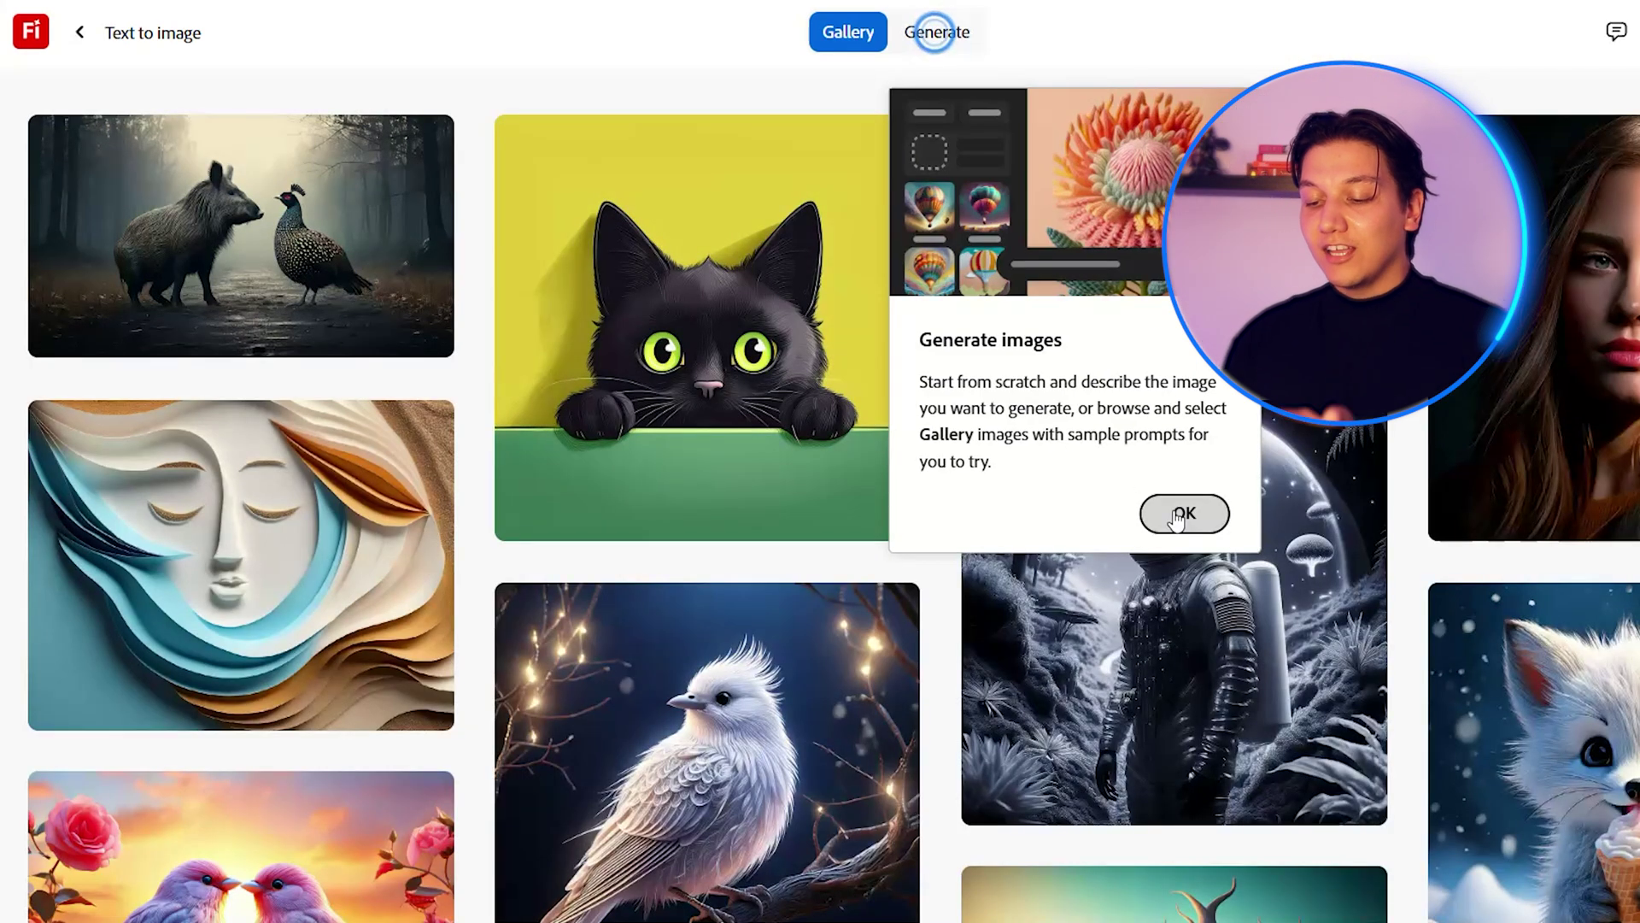
Dismiss the Generate images tip and Text to Image introduction to reach the Generate workspace.
click(1184, 513)
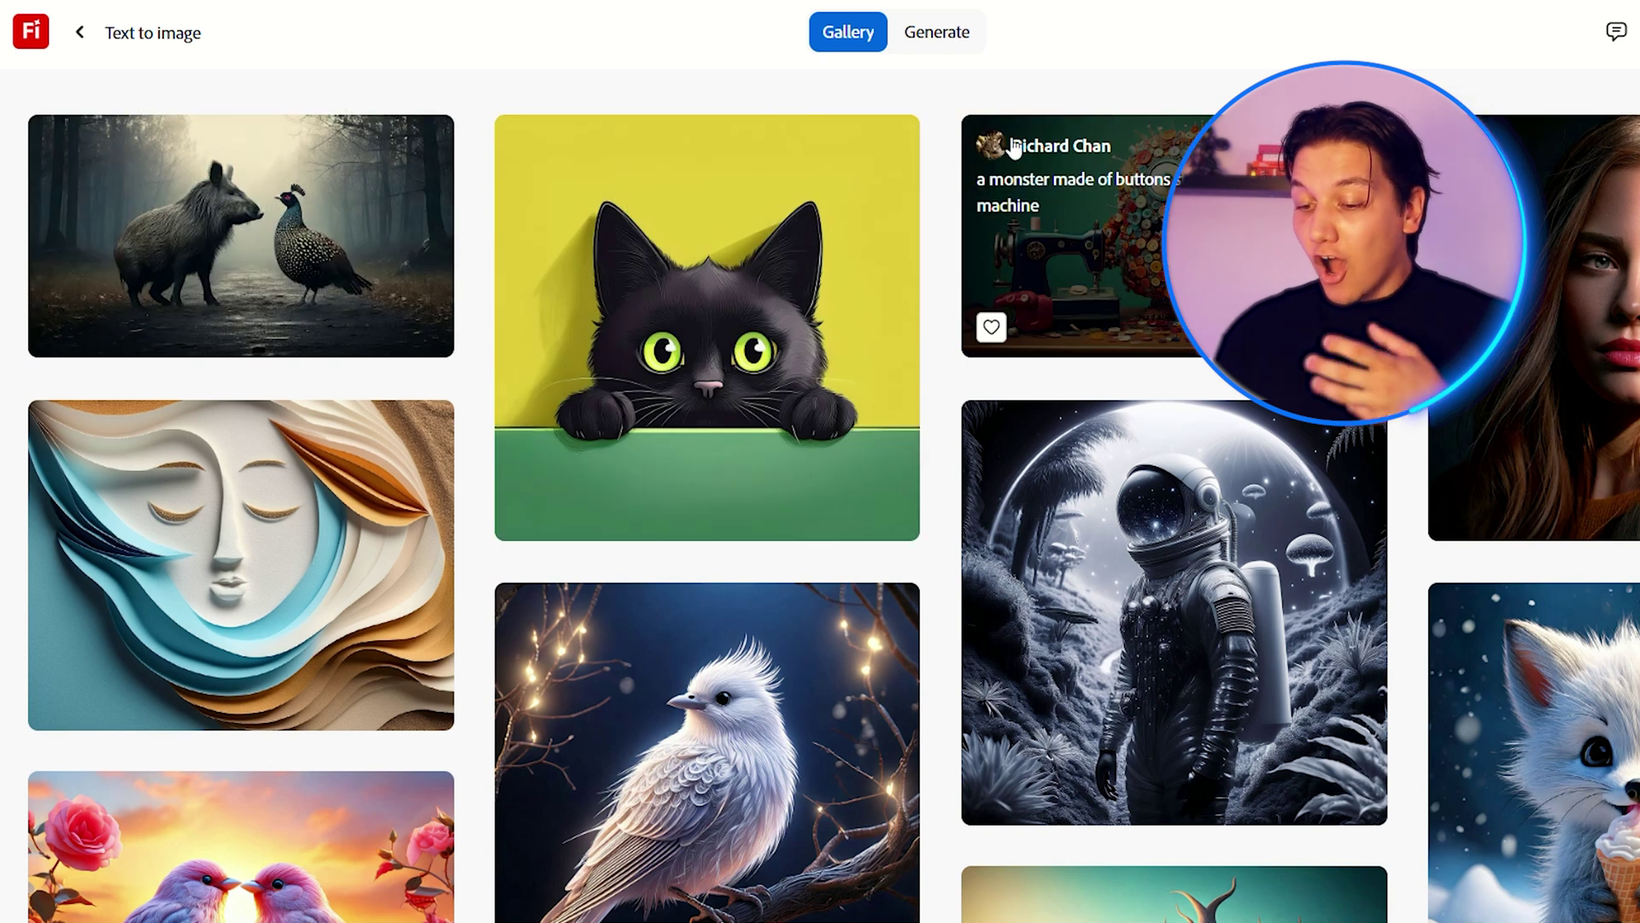
click(937, 43)
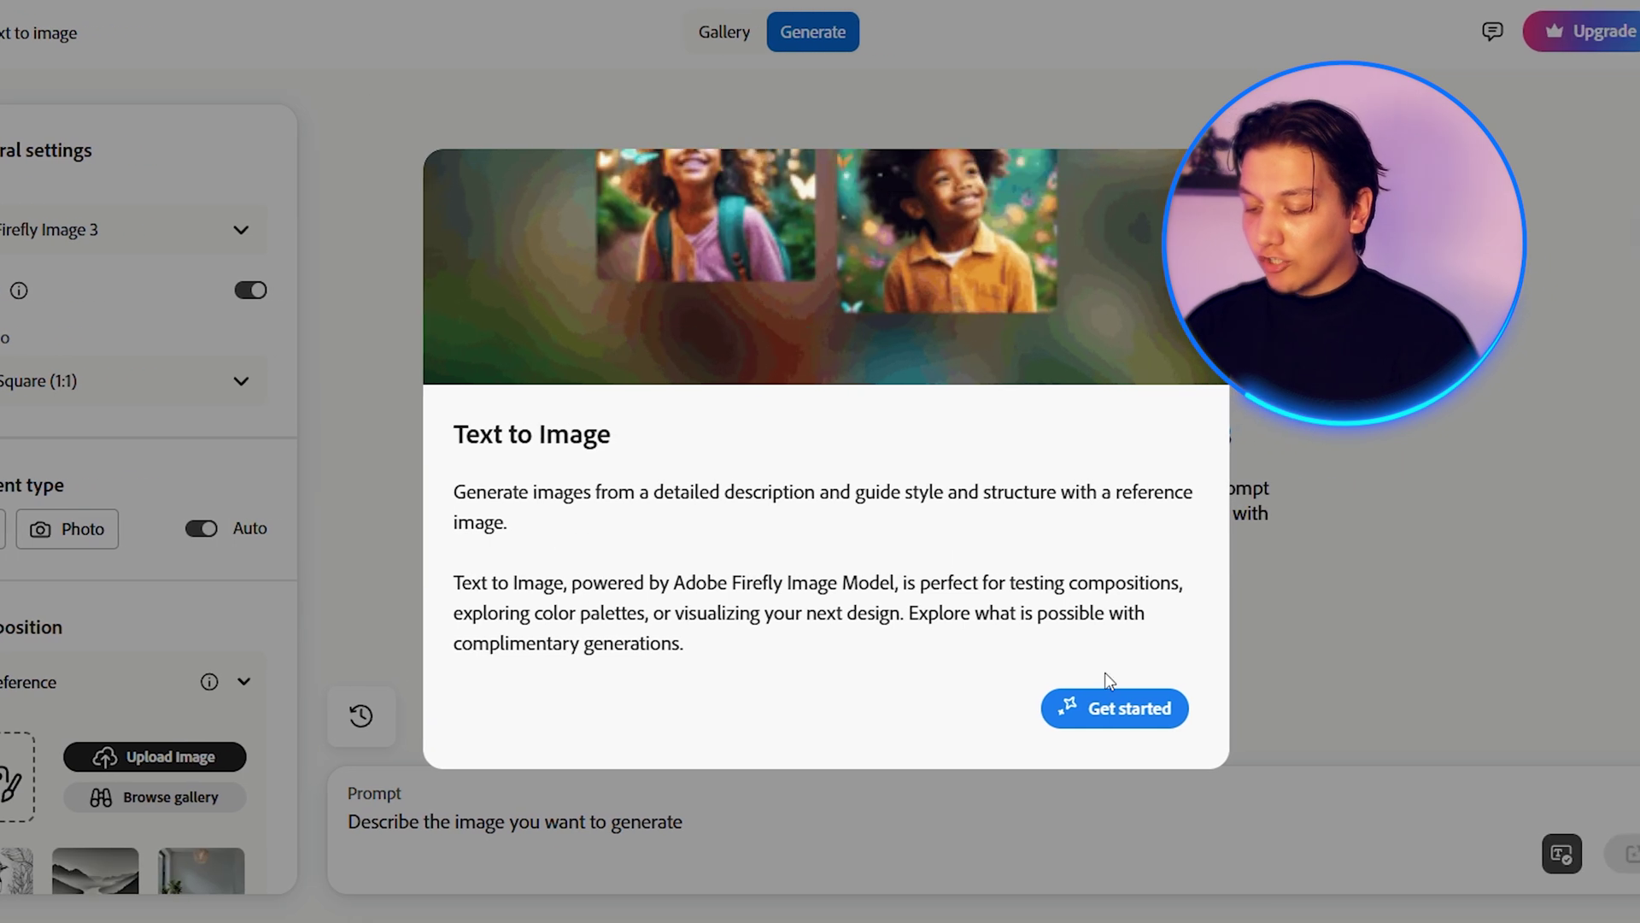
click(1108, 723)
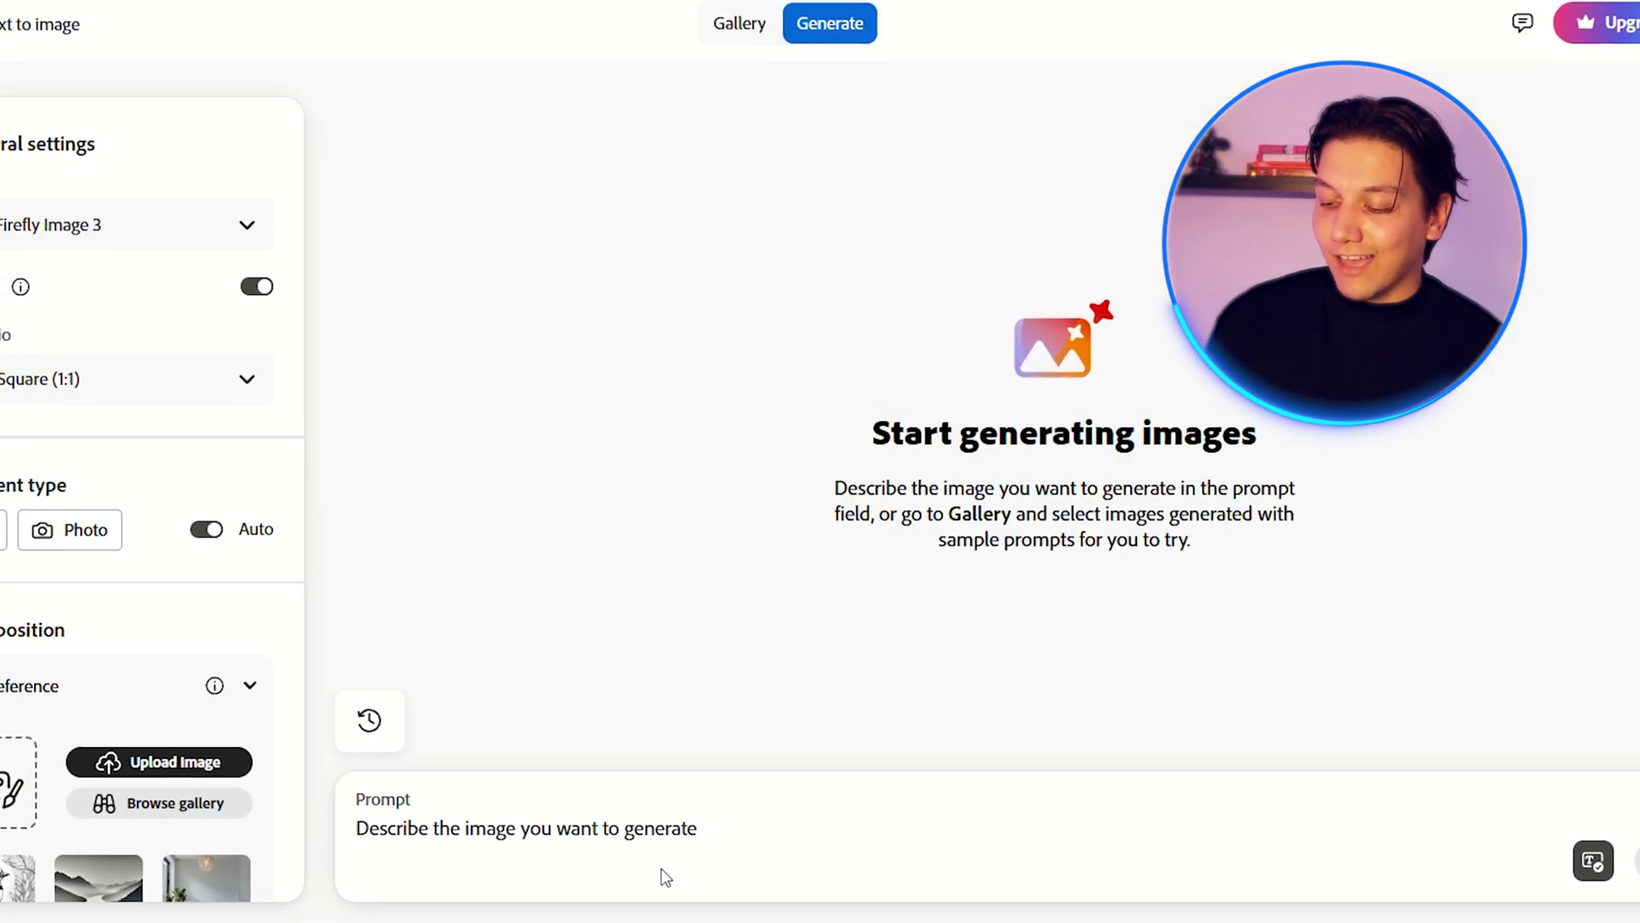
Enter the rainbow-haired girl cycling description in the prompt field.
click(740, 846)
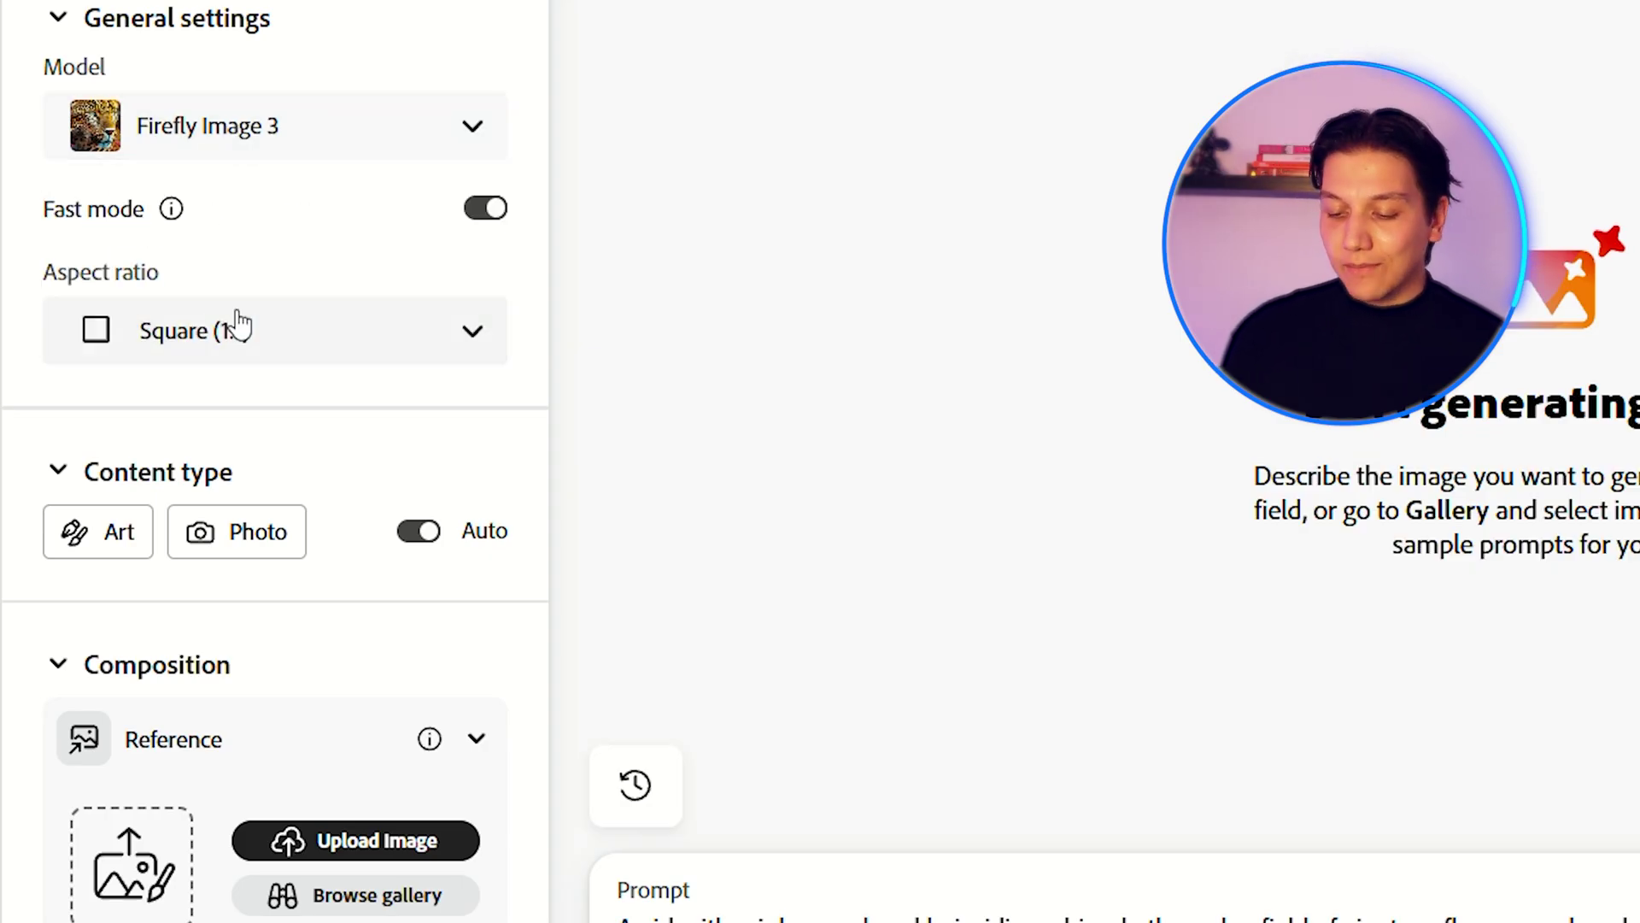
scroll(244, 329, down, 4)
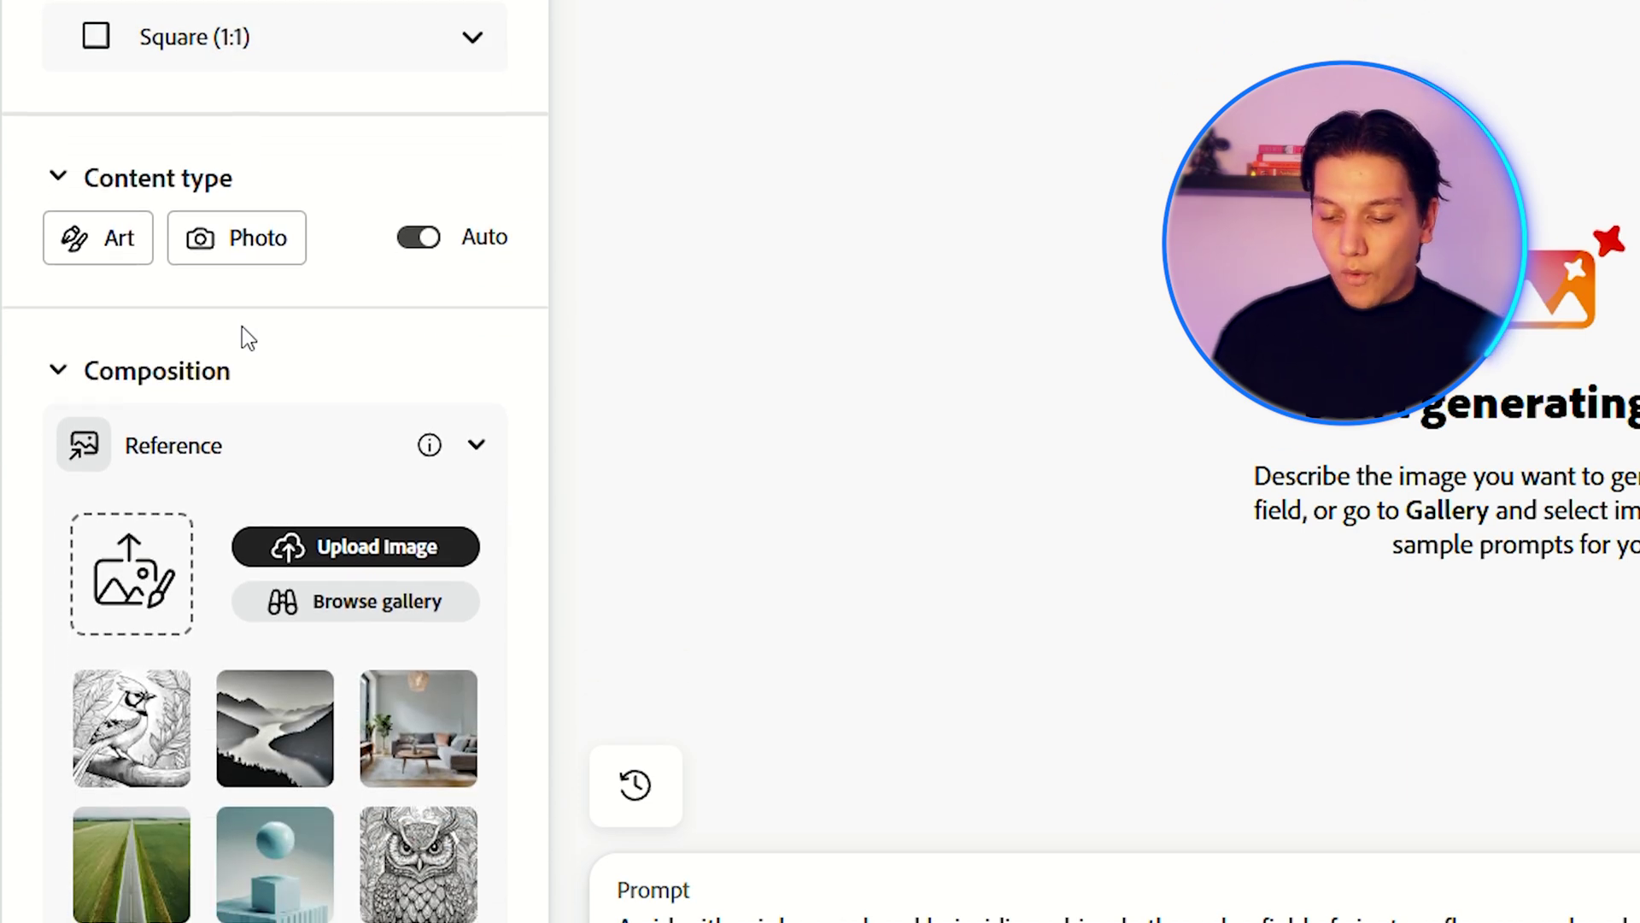
scroll(242, 326, down, 1)
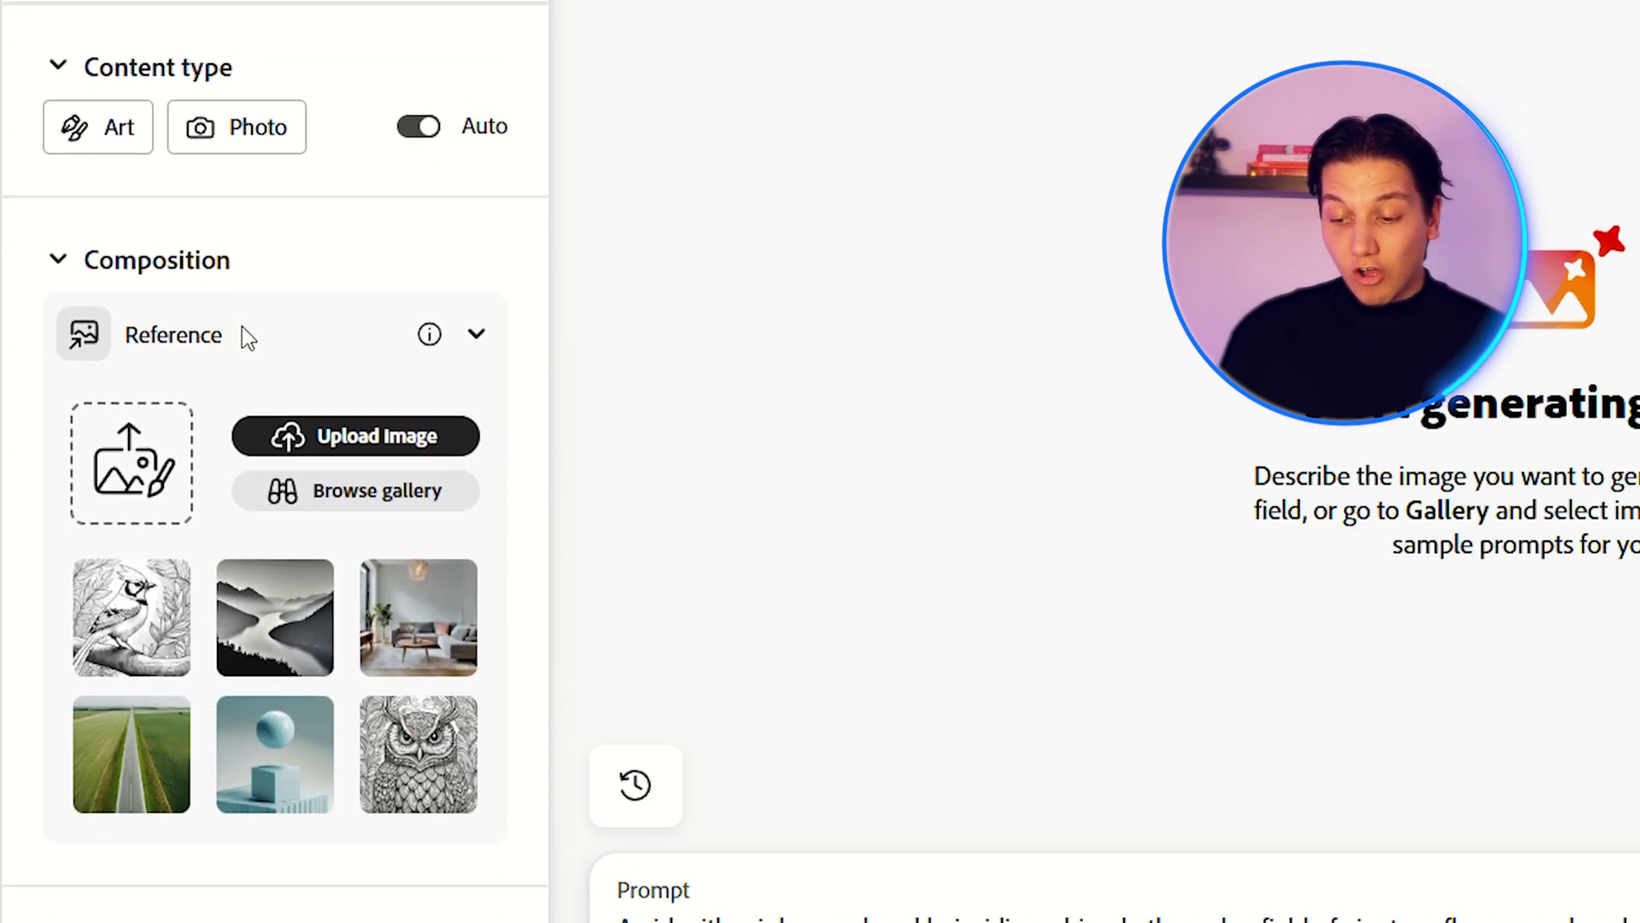
scroll(242, 327, up, 2)
scroll(243, 326, up, 1)
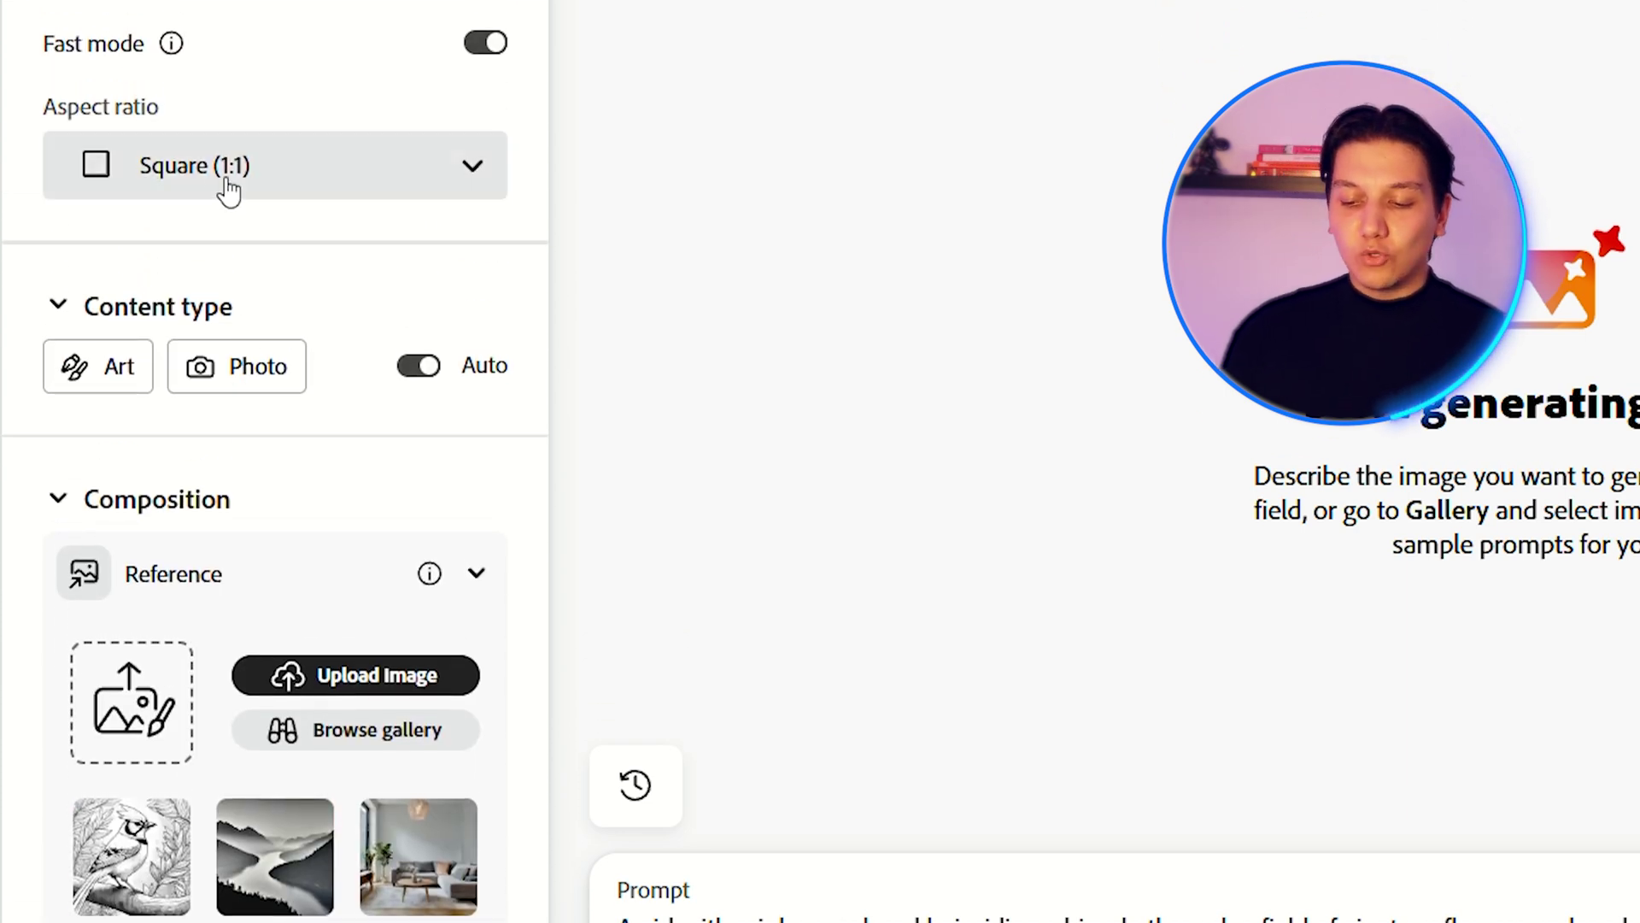
Review the aspect ratio choices, keeping Square (1:1).
click(222, 175)
click(222, 175)
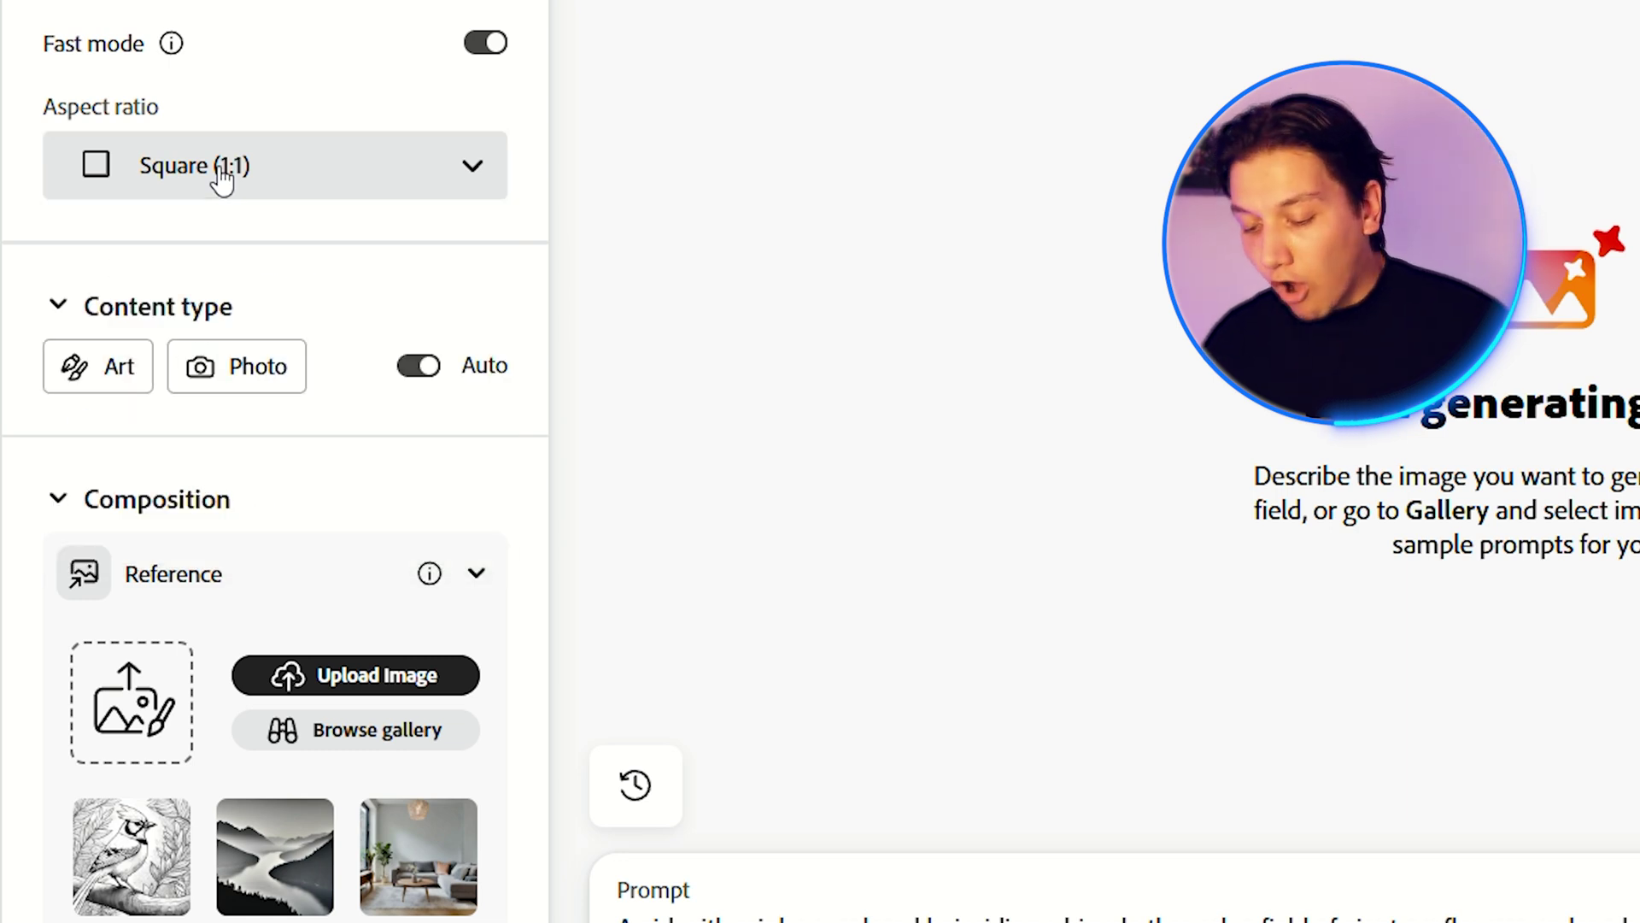
click(225, 152)
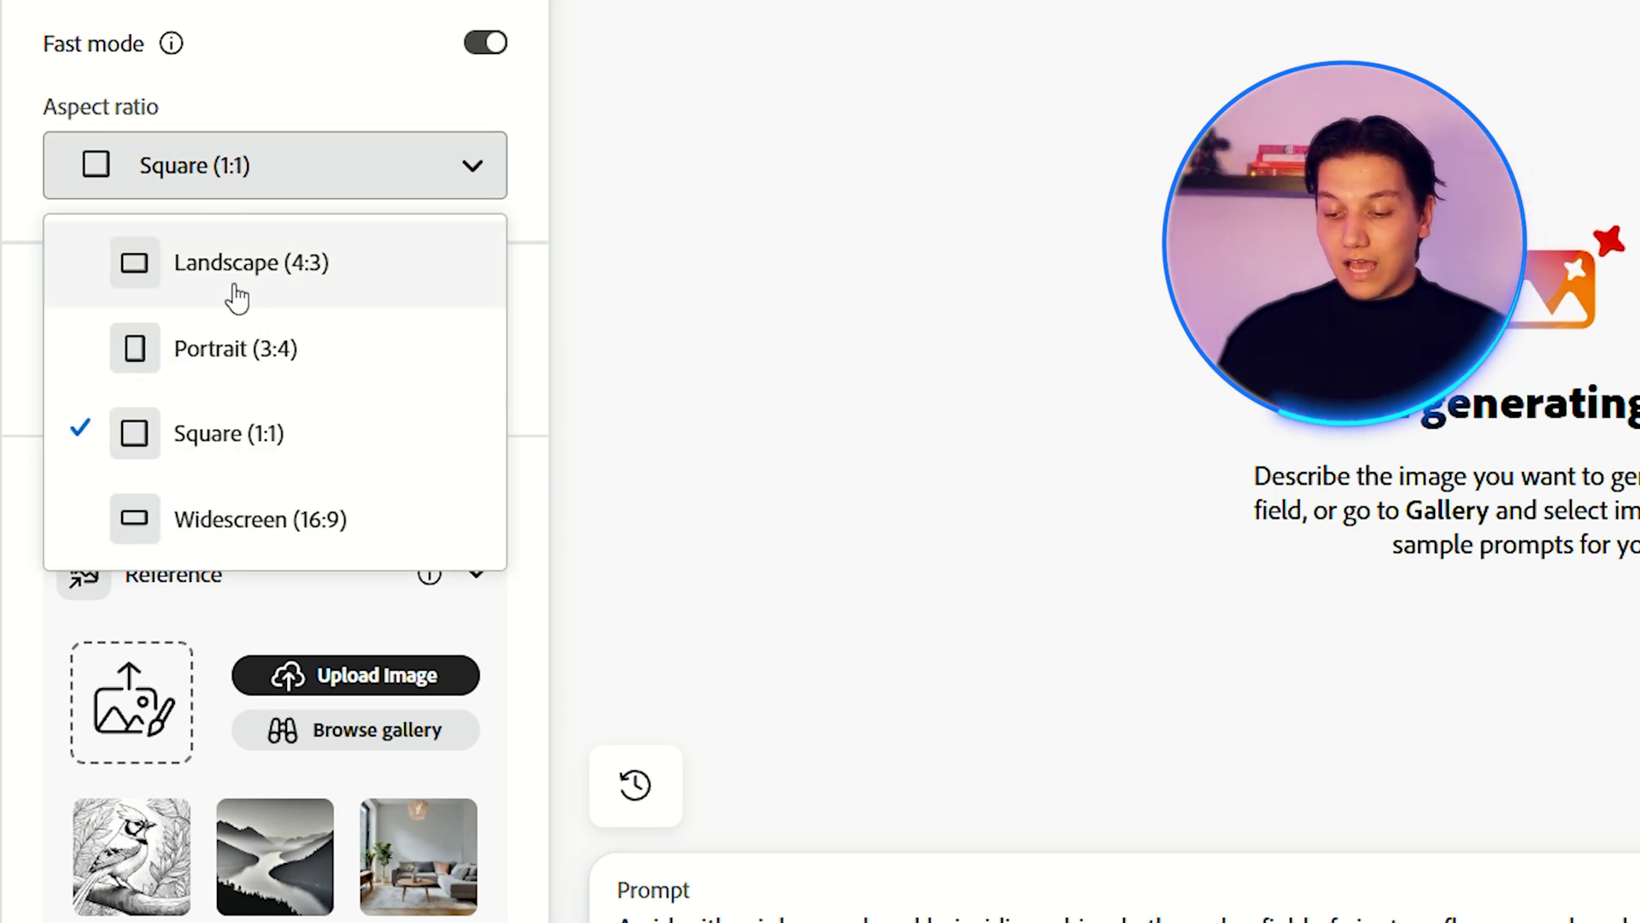
click(222, 195)
scroll(239, 333, down, 2)
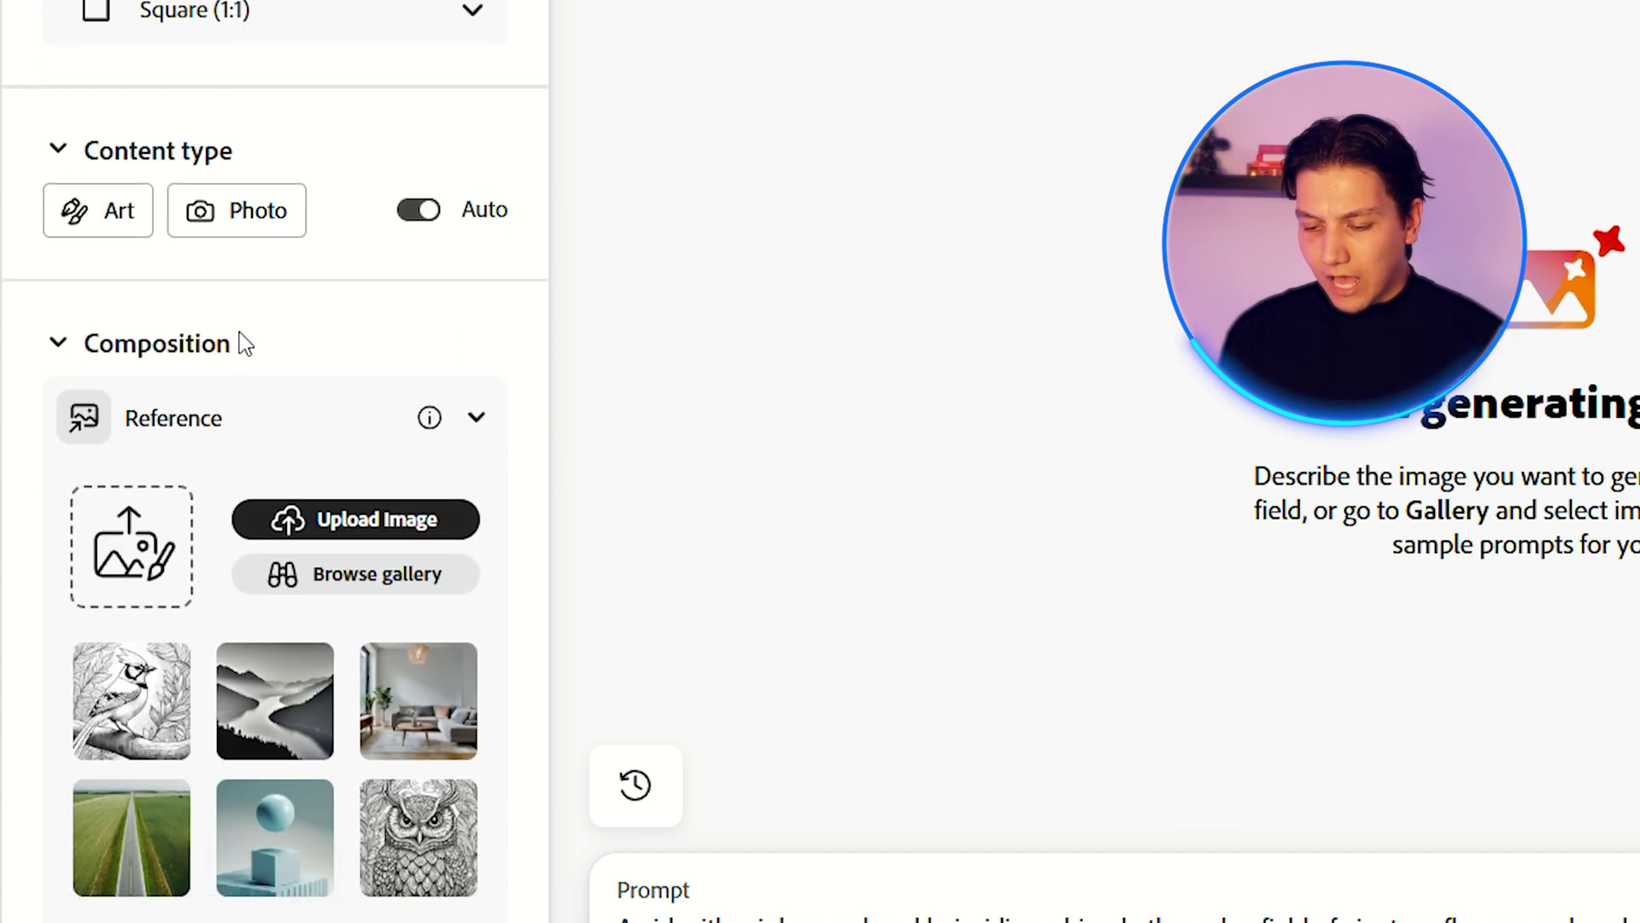
click(58, 151)
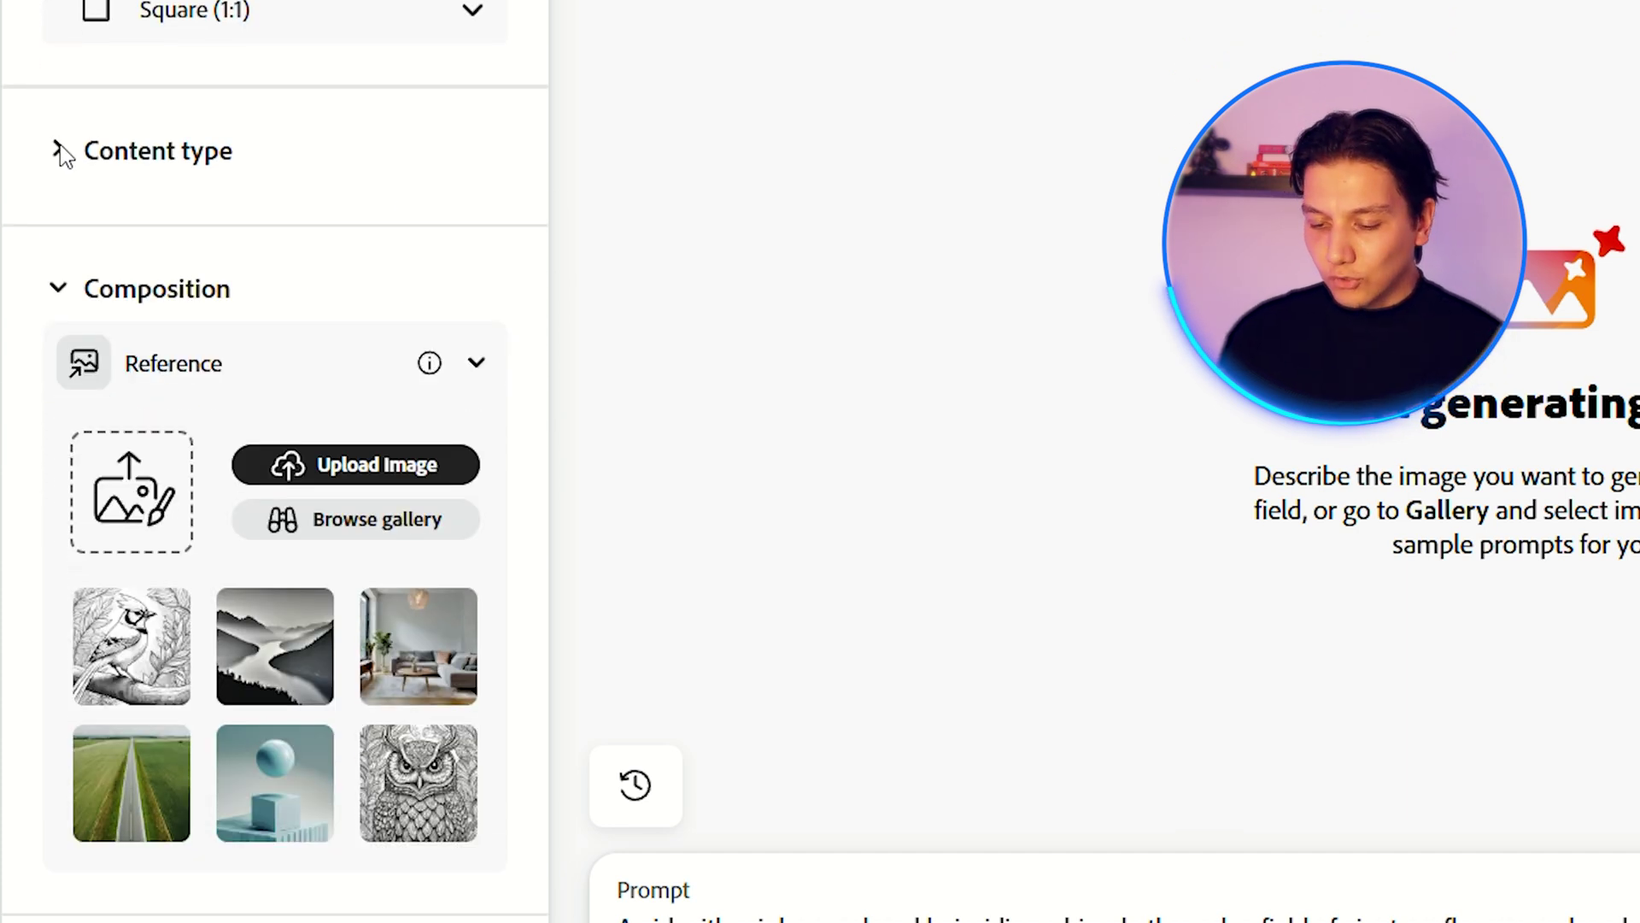
click(58, 151)
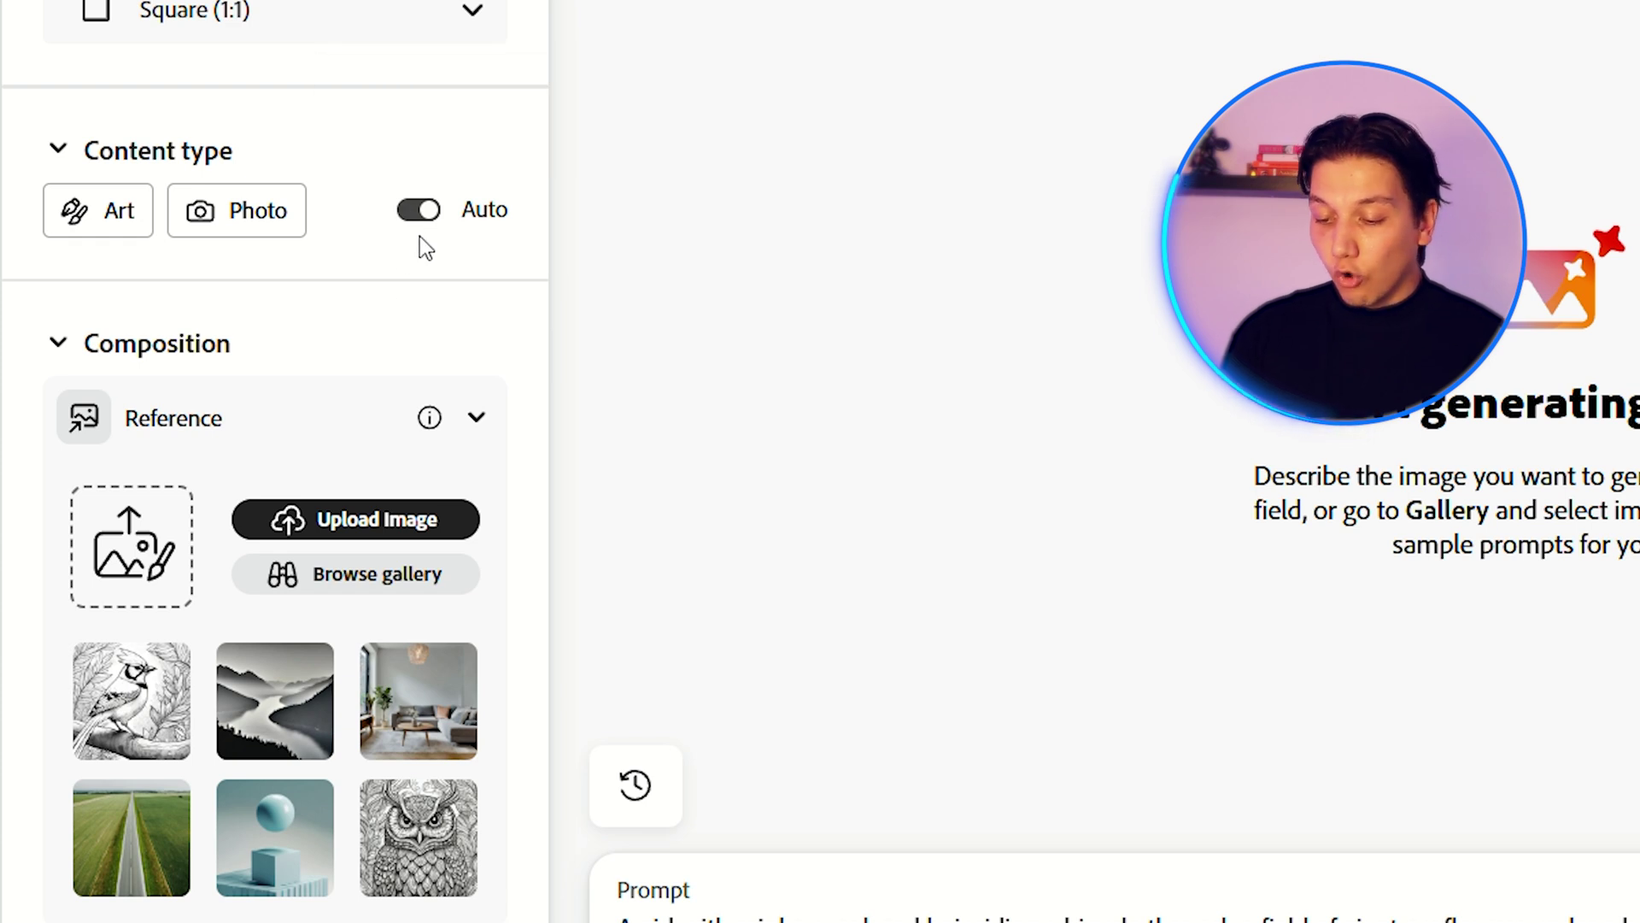
scroll(351, 335, down, 3)
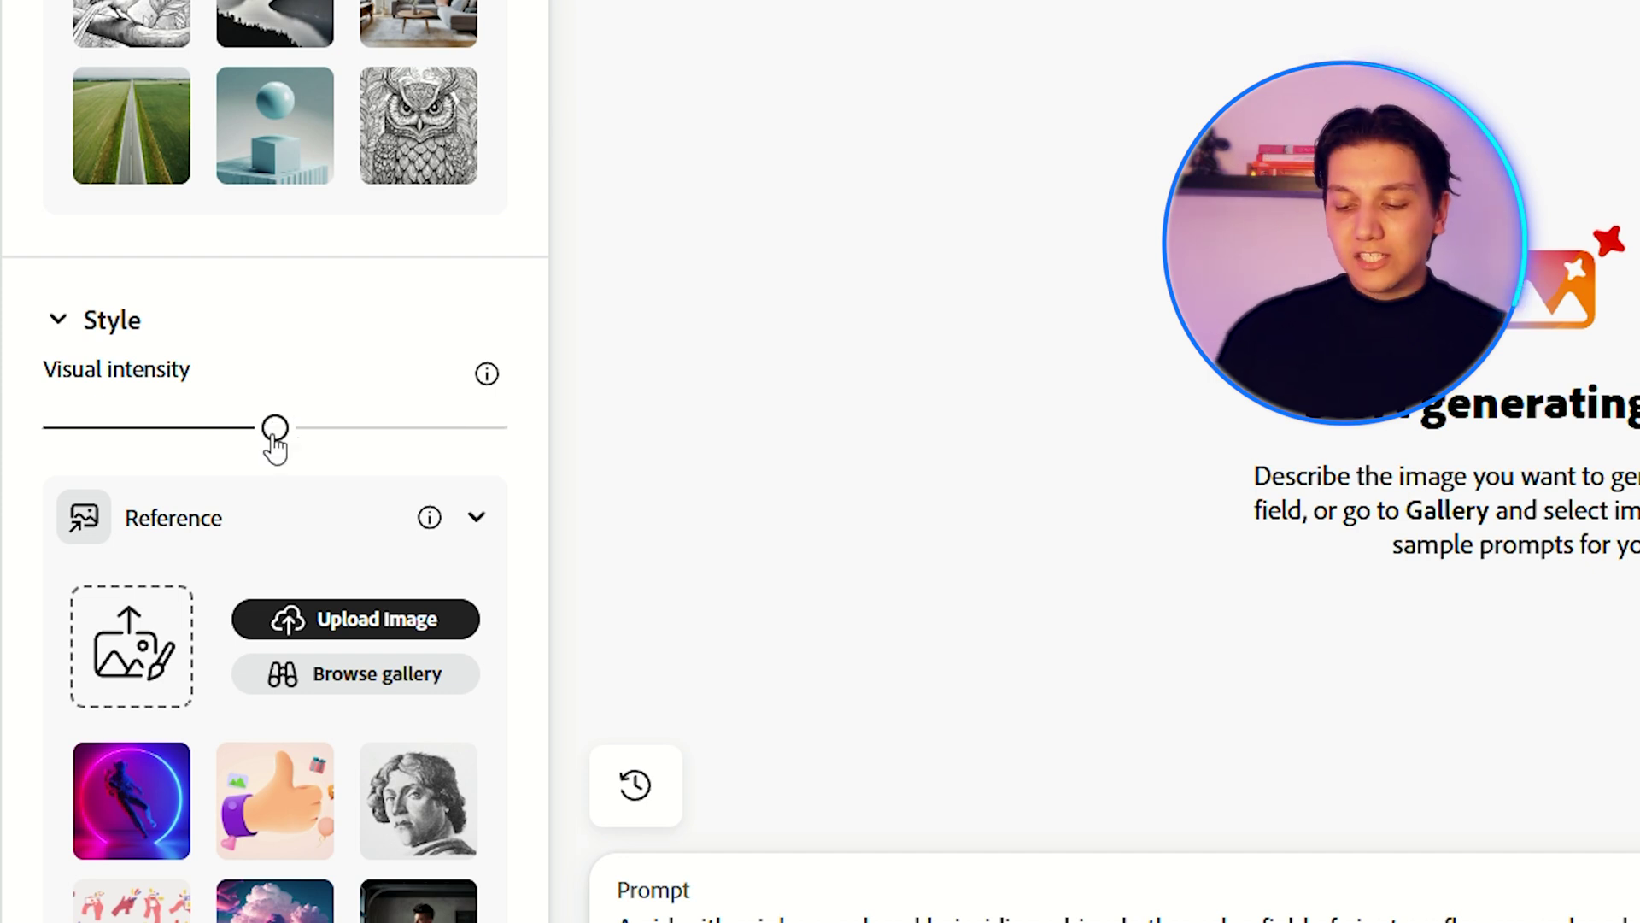
Scroll the settings panel through the Reference and Effects sections.
scroll(289, 590, down, 3)
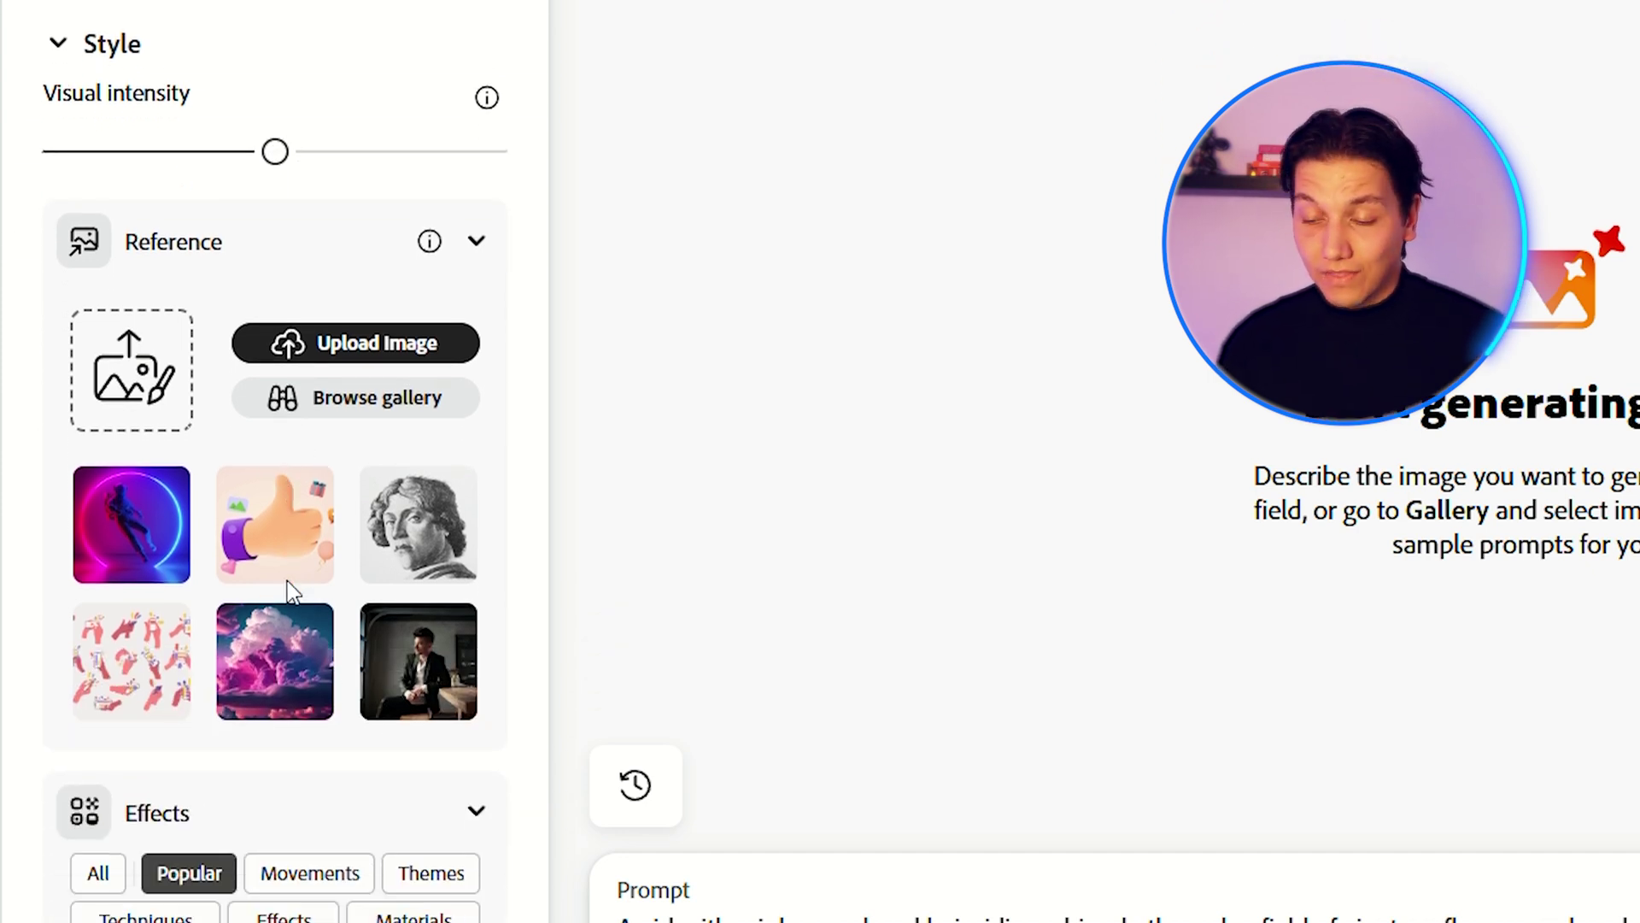
scroll(291, 592, down, 7)
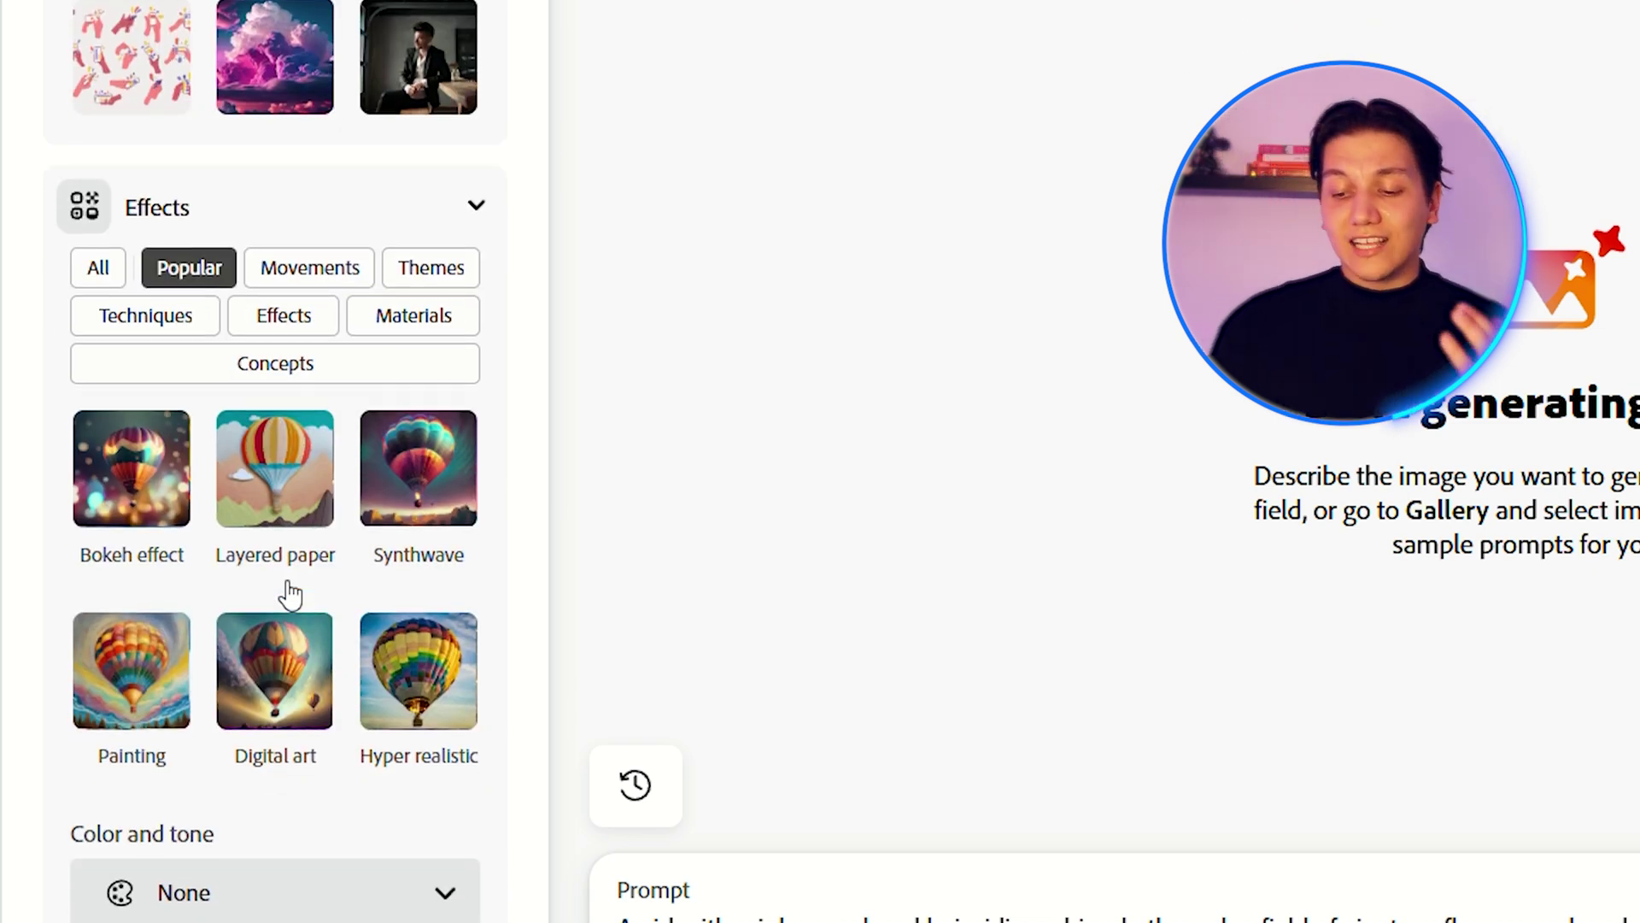
scroll(290, 592, up, 5)
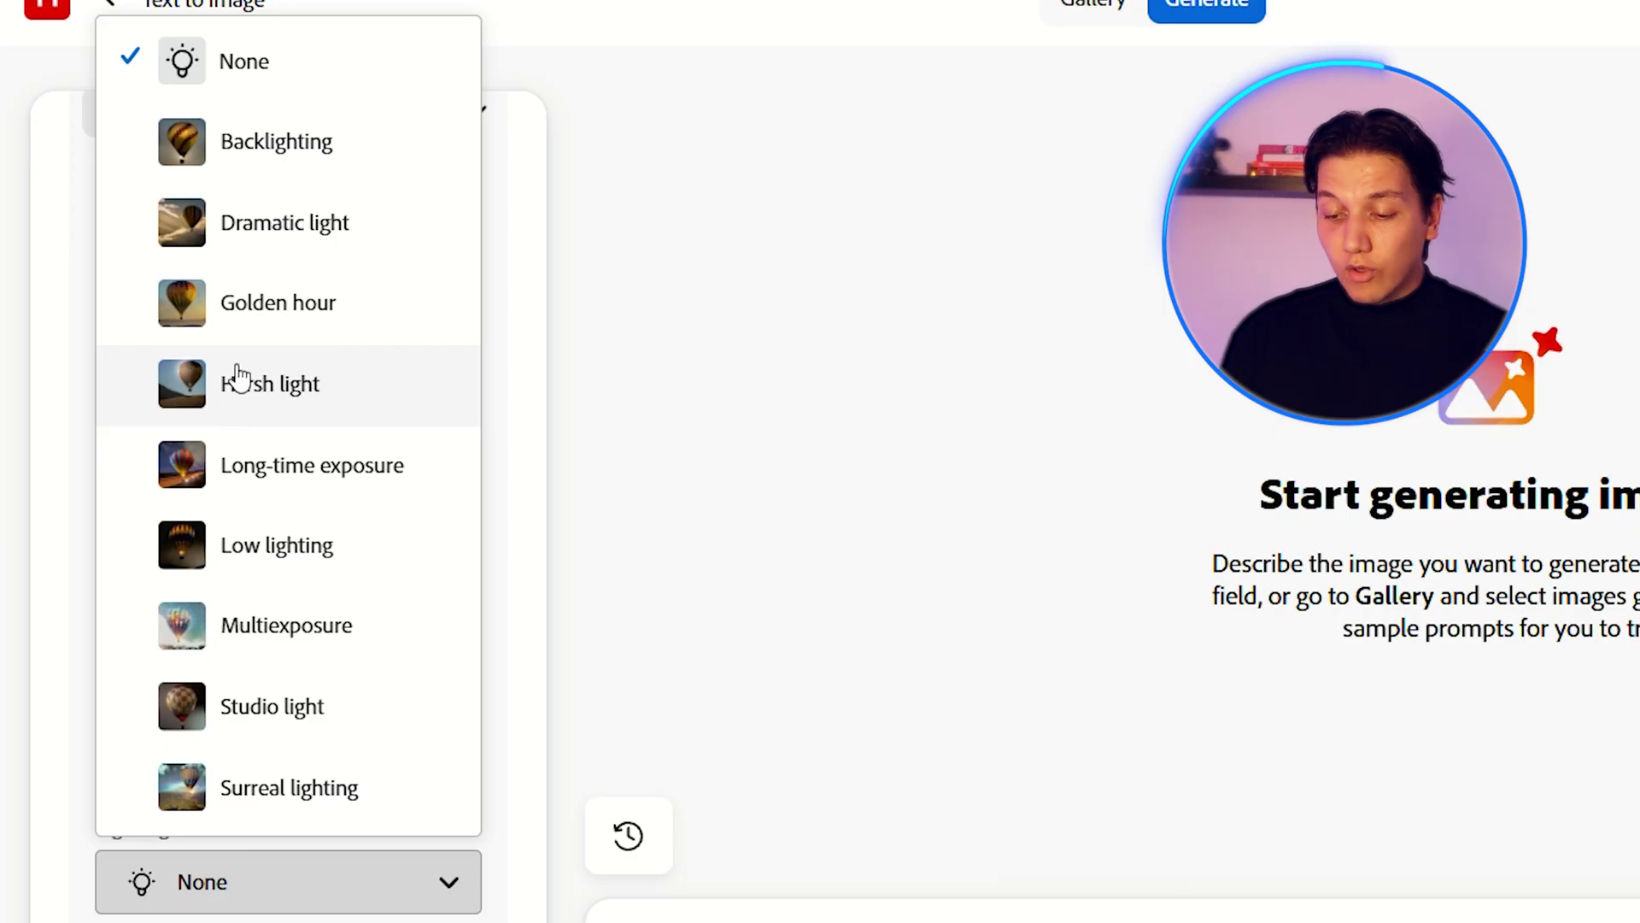
Keep Lighting at None and set the camera angle to Closeup.
click(248, 64)
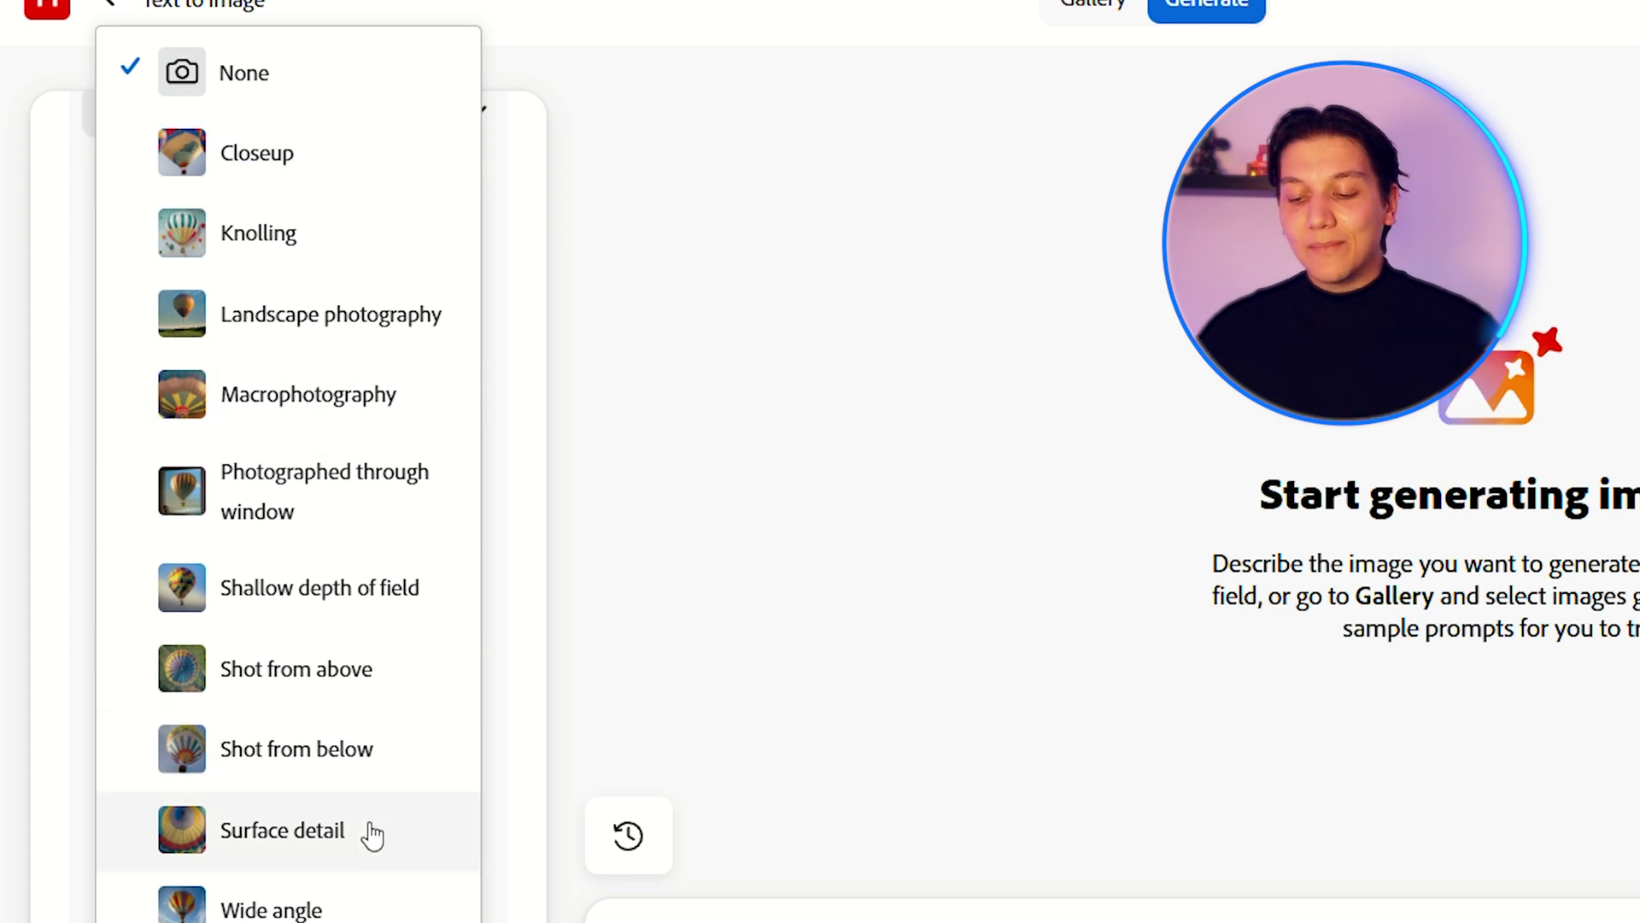
click(275, 168)
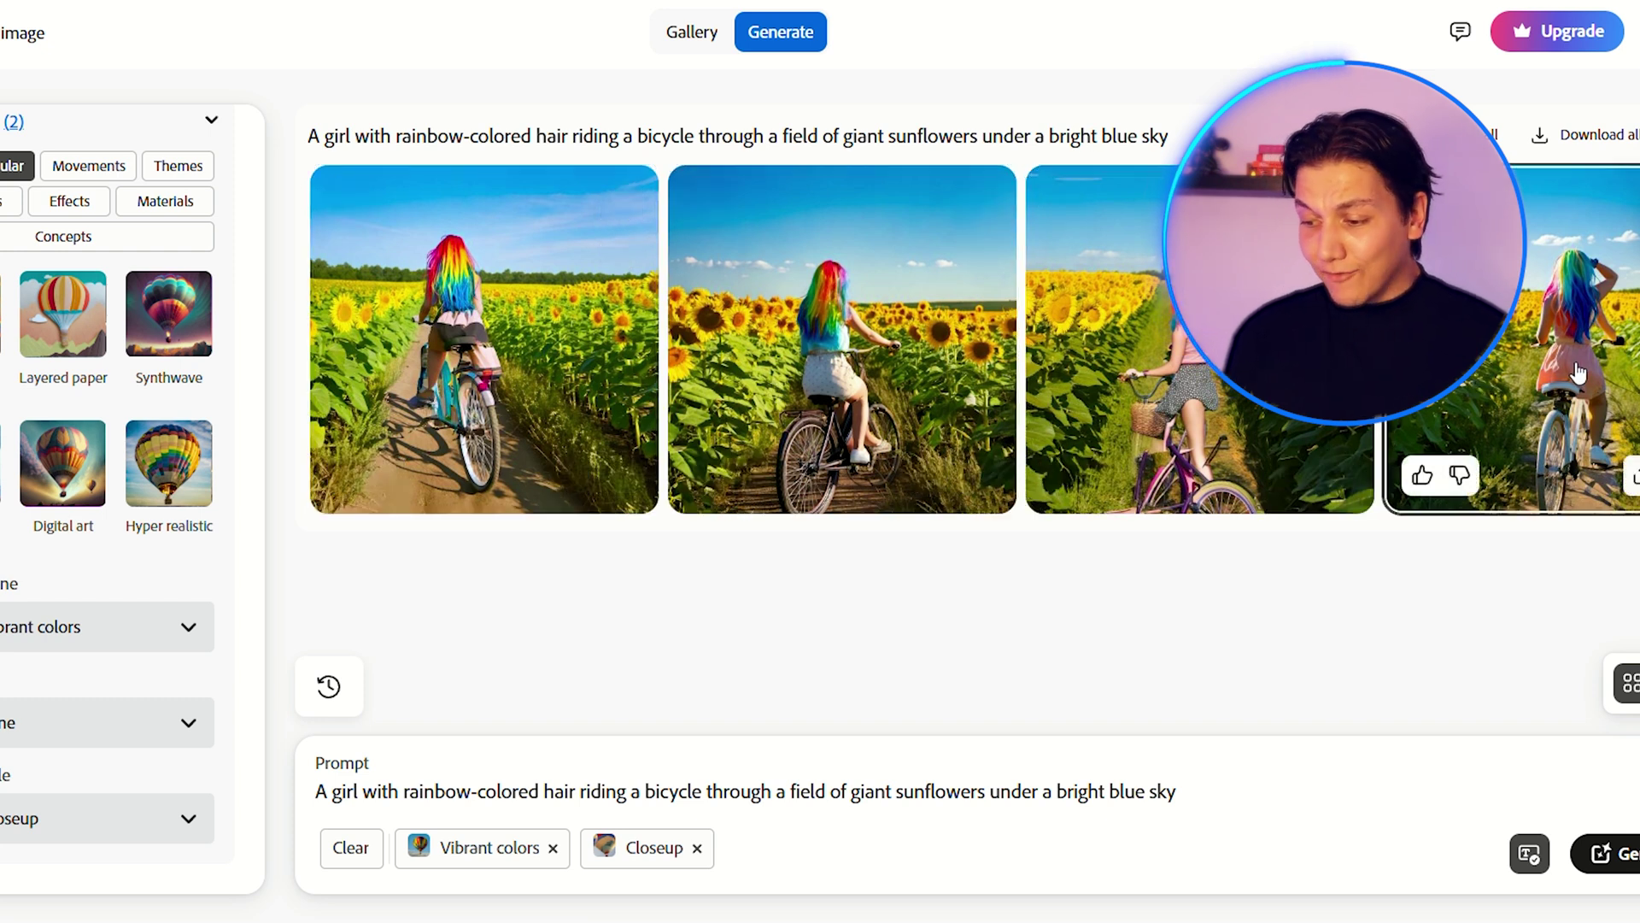
Enlarge the first sunflower cyclist image.
click(517, 316)
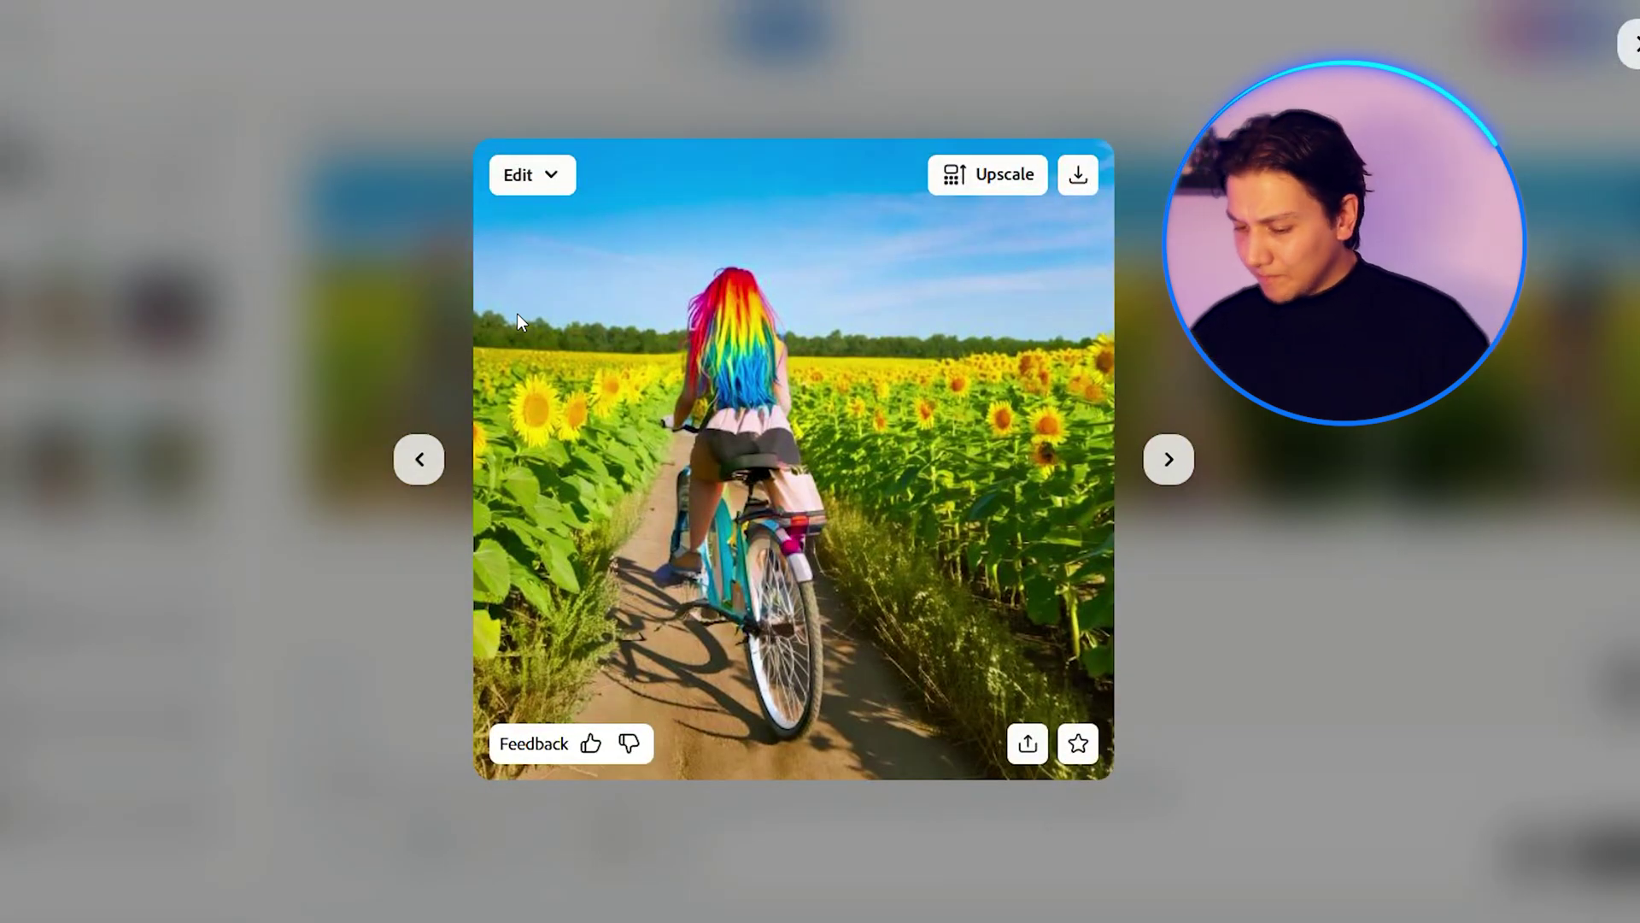
Step through the next two enlarged cyclist images, then close the enlarged view.
key(Right)
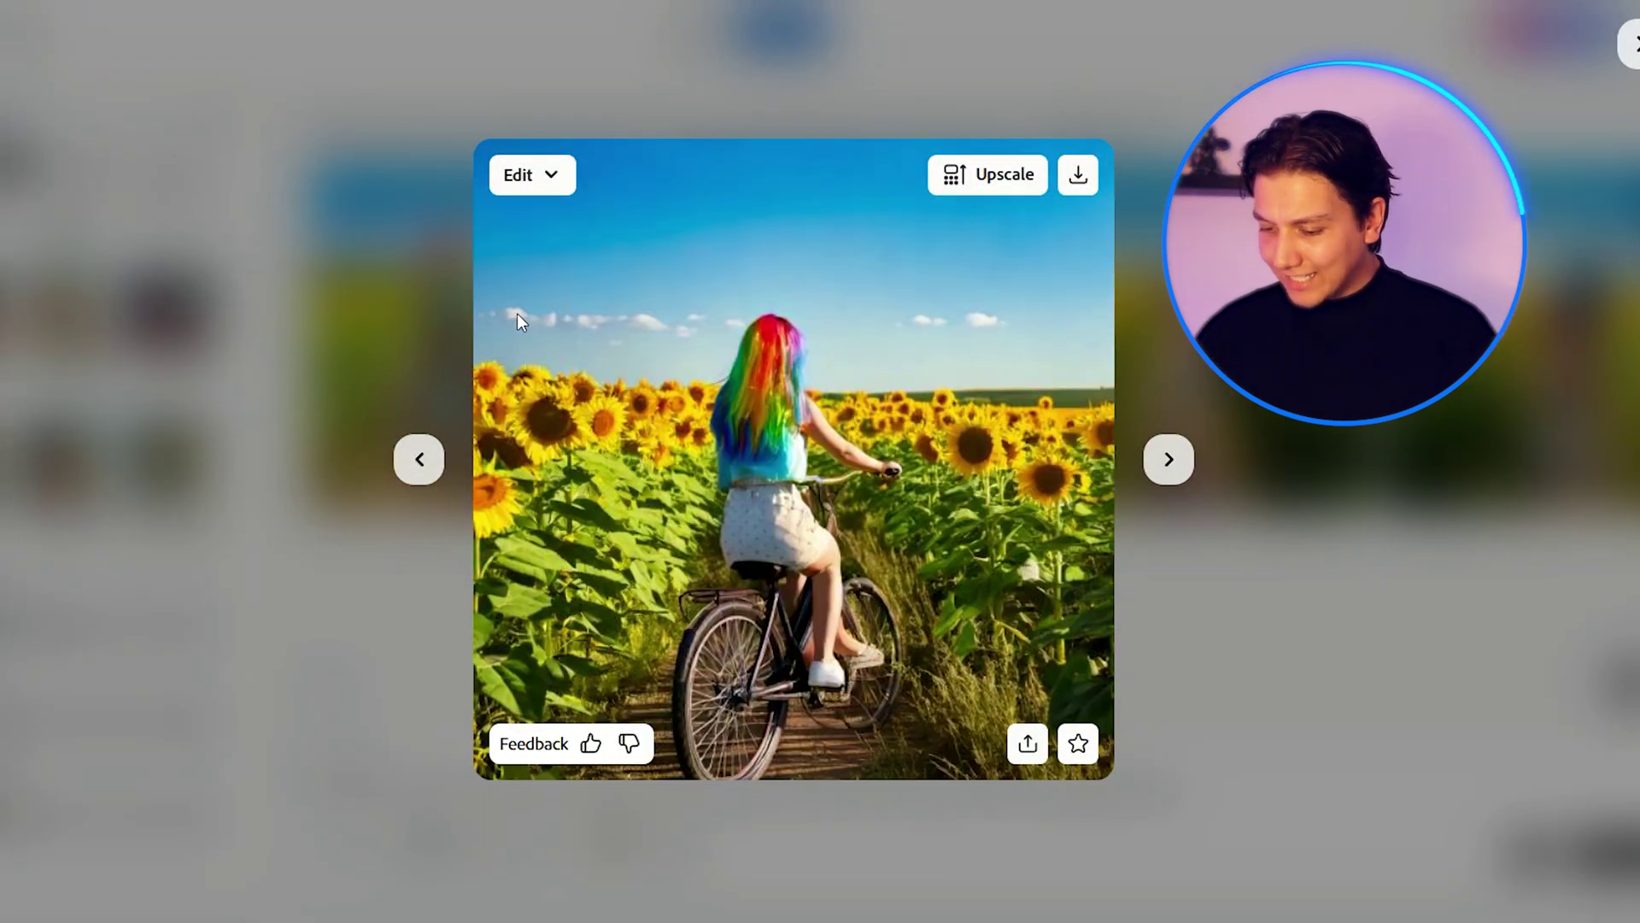
key(Right)
key(Right)
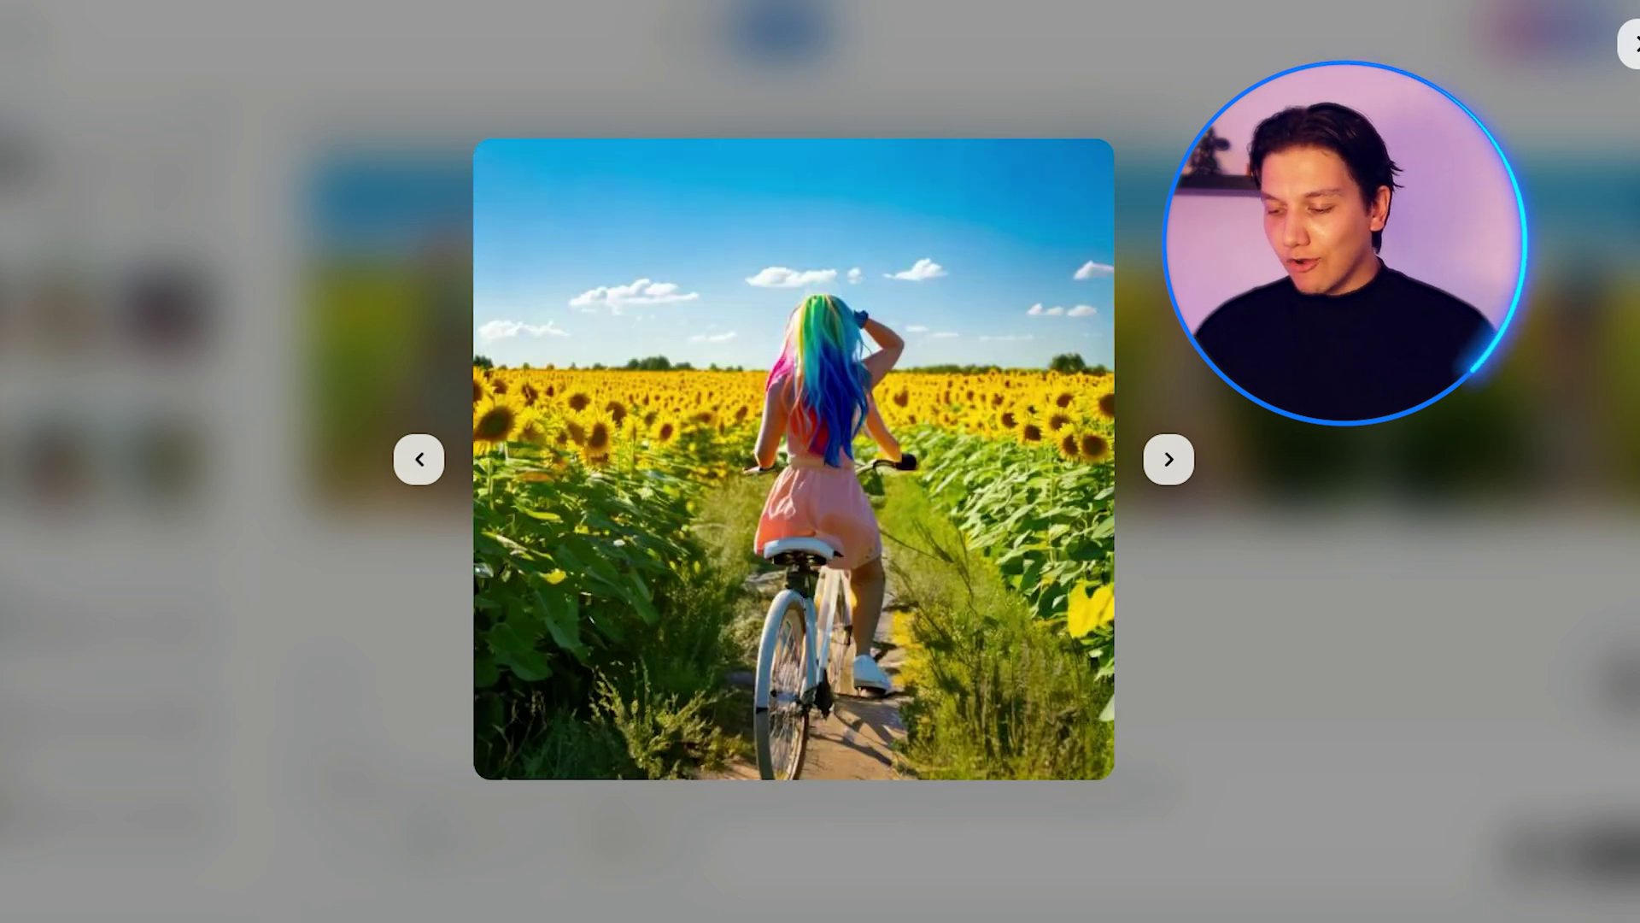
key(Escape)
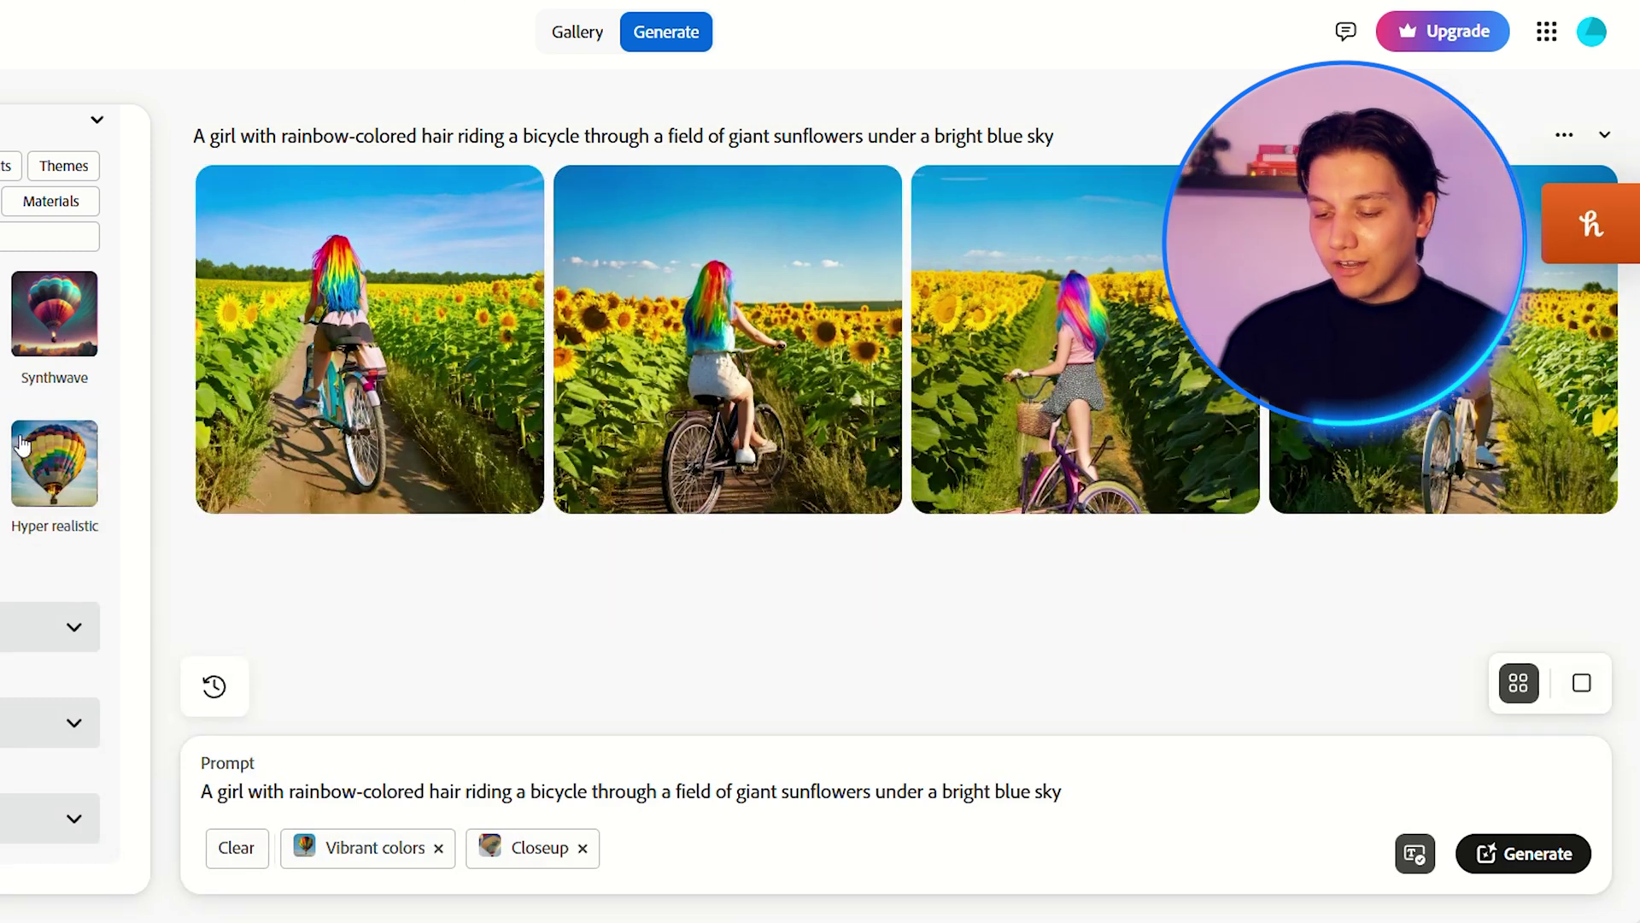
Set the man-in-suit sample photo as the style reference.
scroll(22, 442, down, 5)
scroll(22, 443, down, 5)
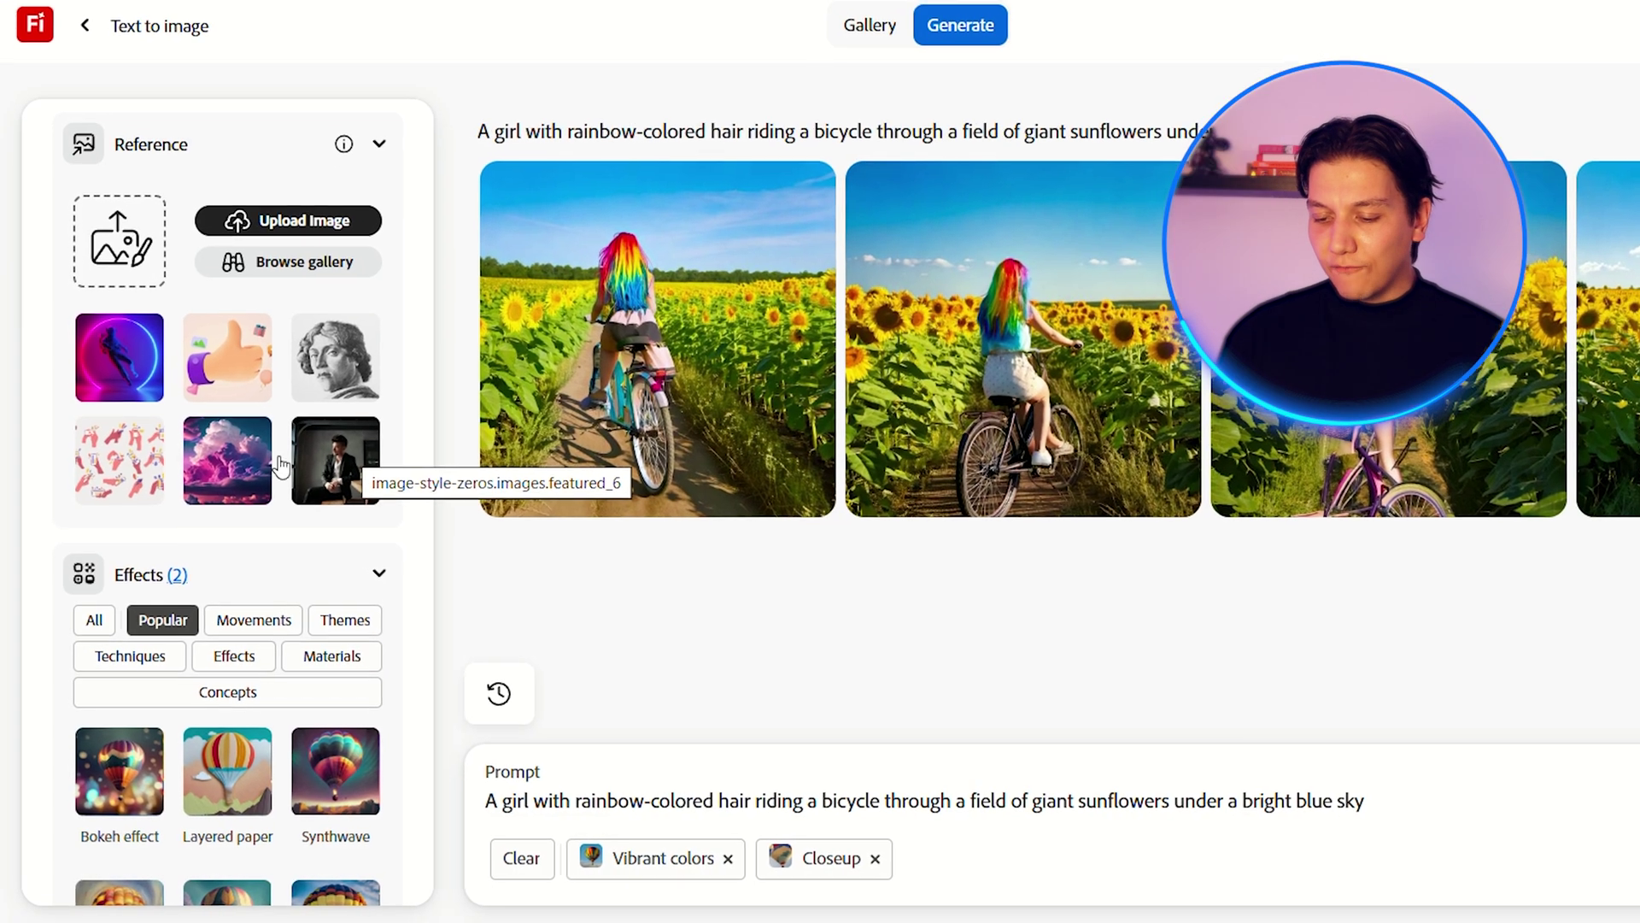
click(360, 442)
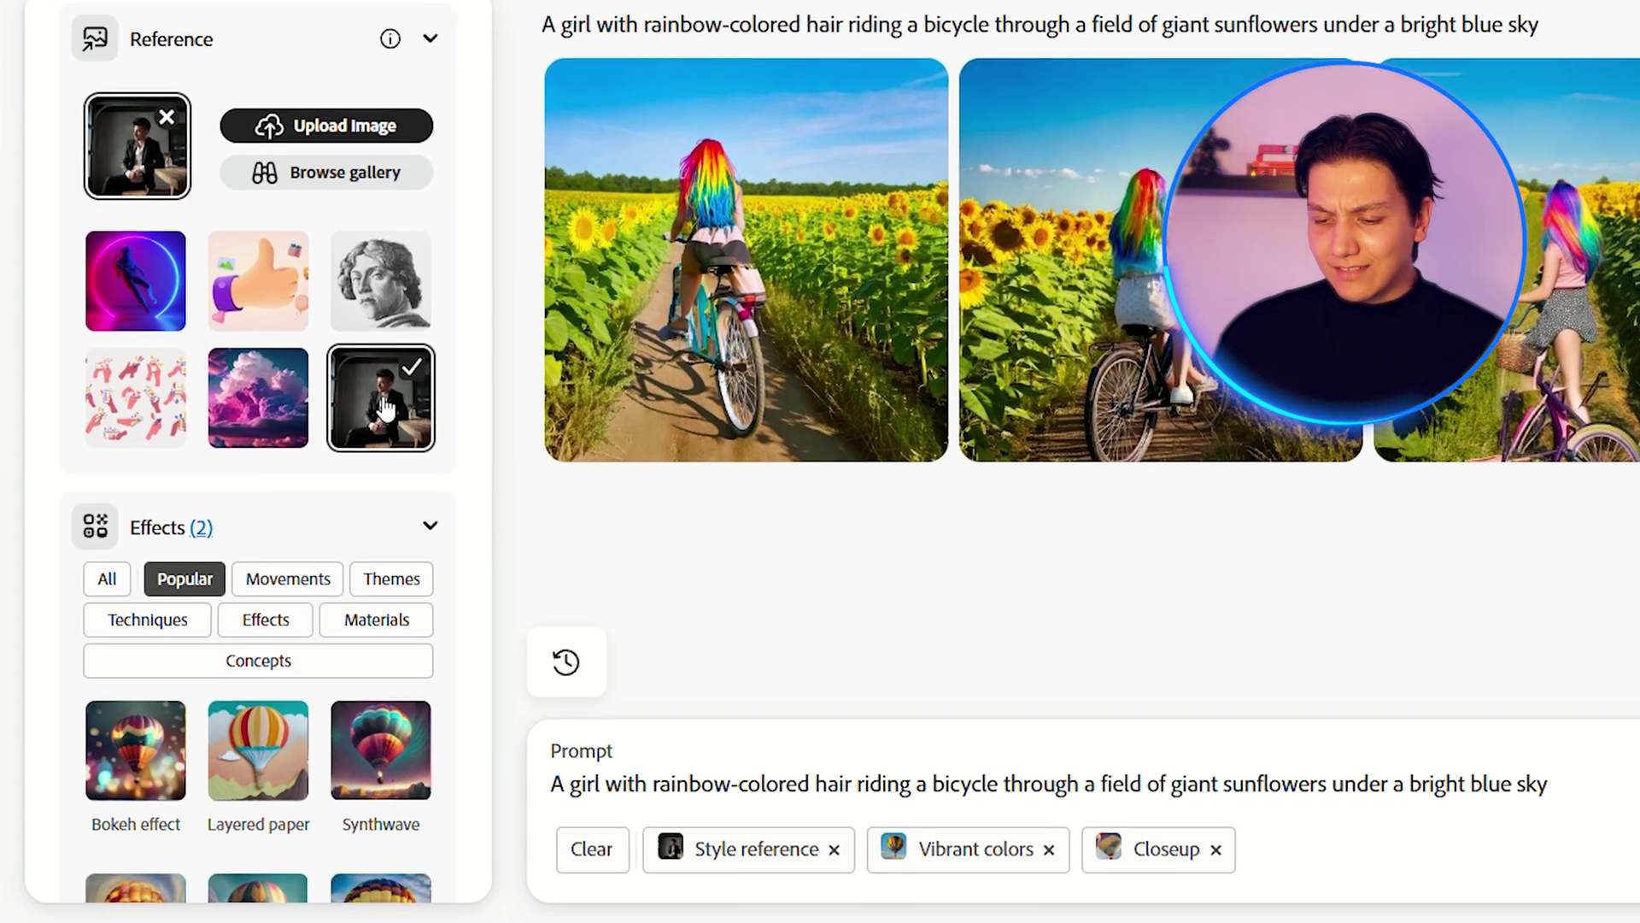
scroll(395, 425, down, 5)
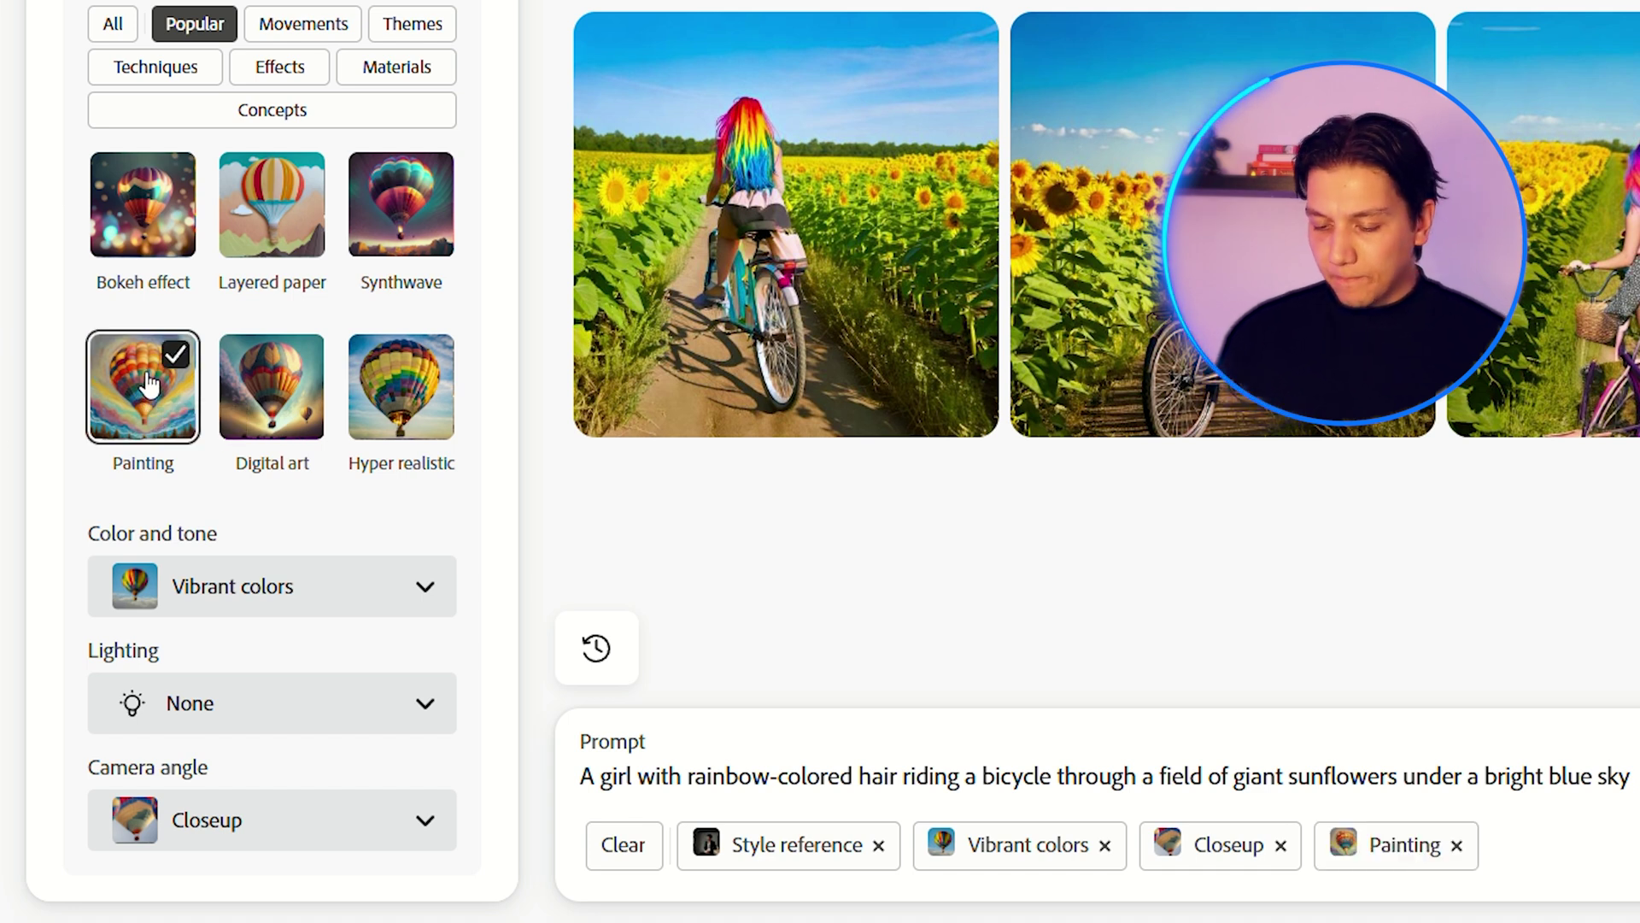
Scroll the settings panel down to the Effects options.
scroll(148, 385, down, 1)
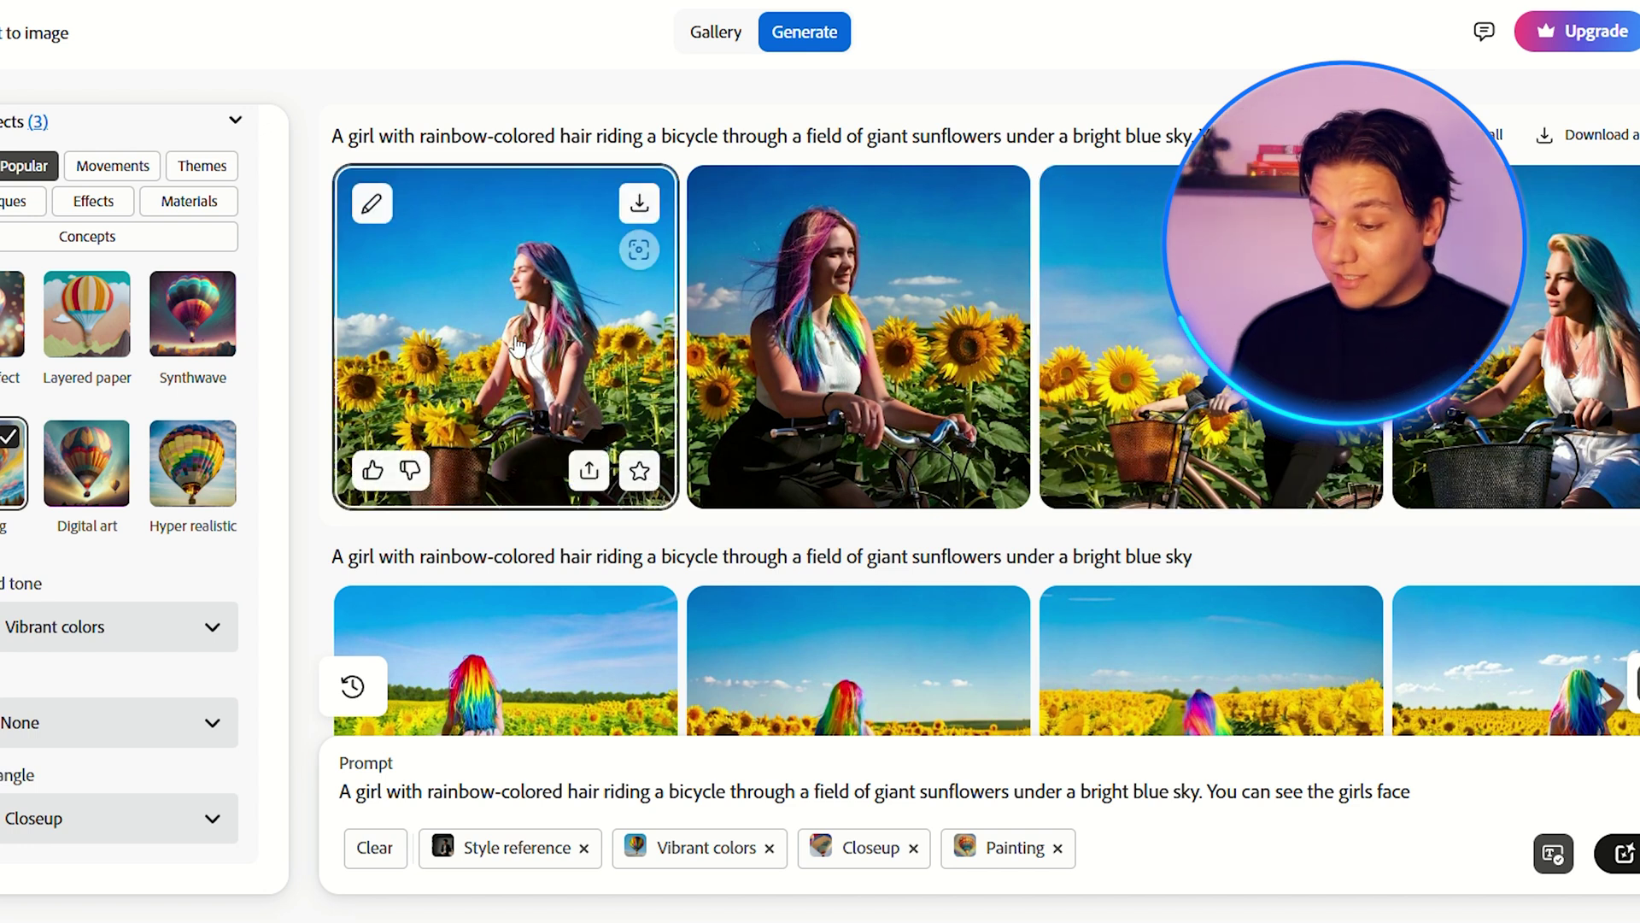
Browse the face-visible results enlarged and download the image of the woman in white.
click(517, 346)
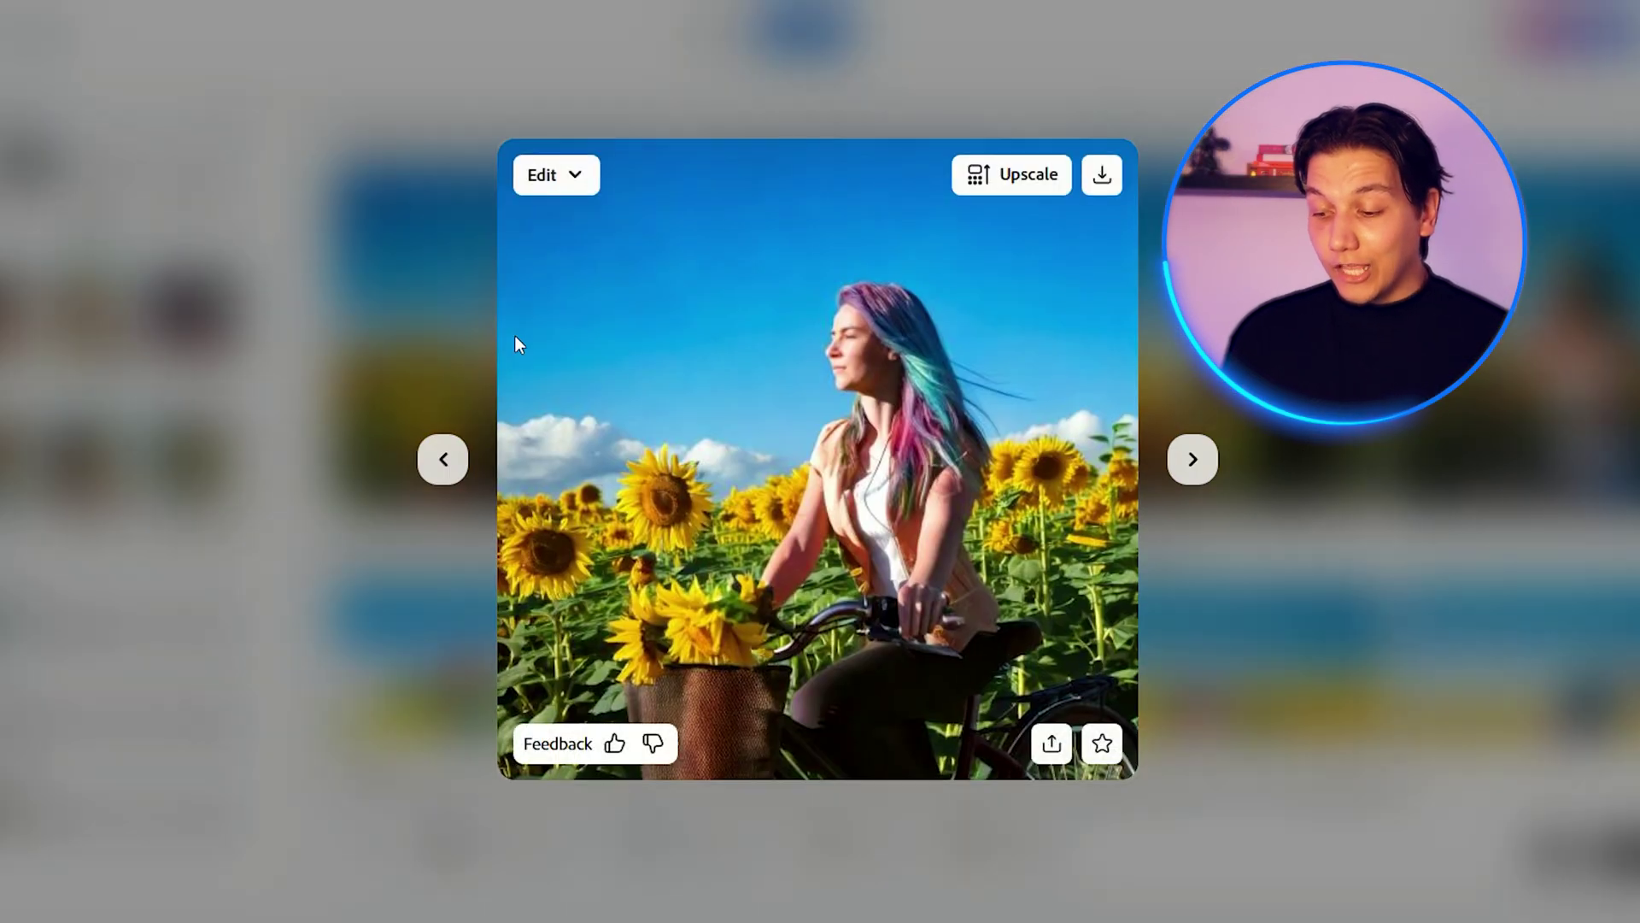
key(Right)
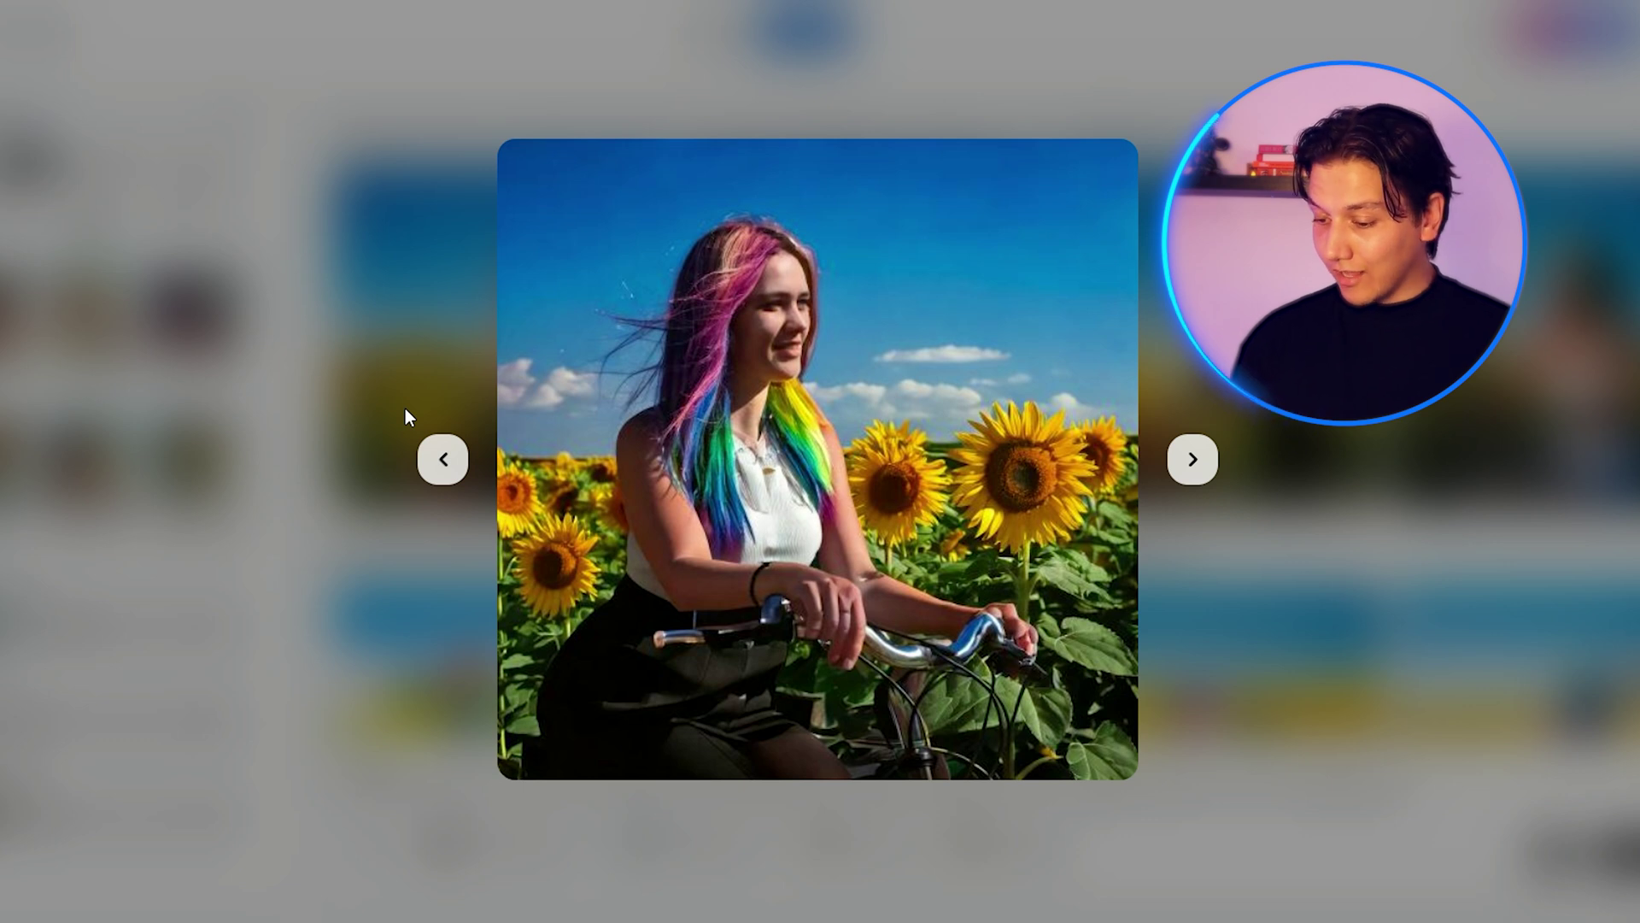
key(Right)
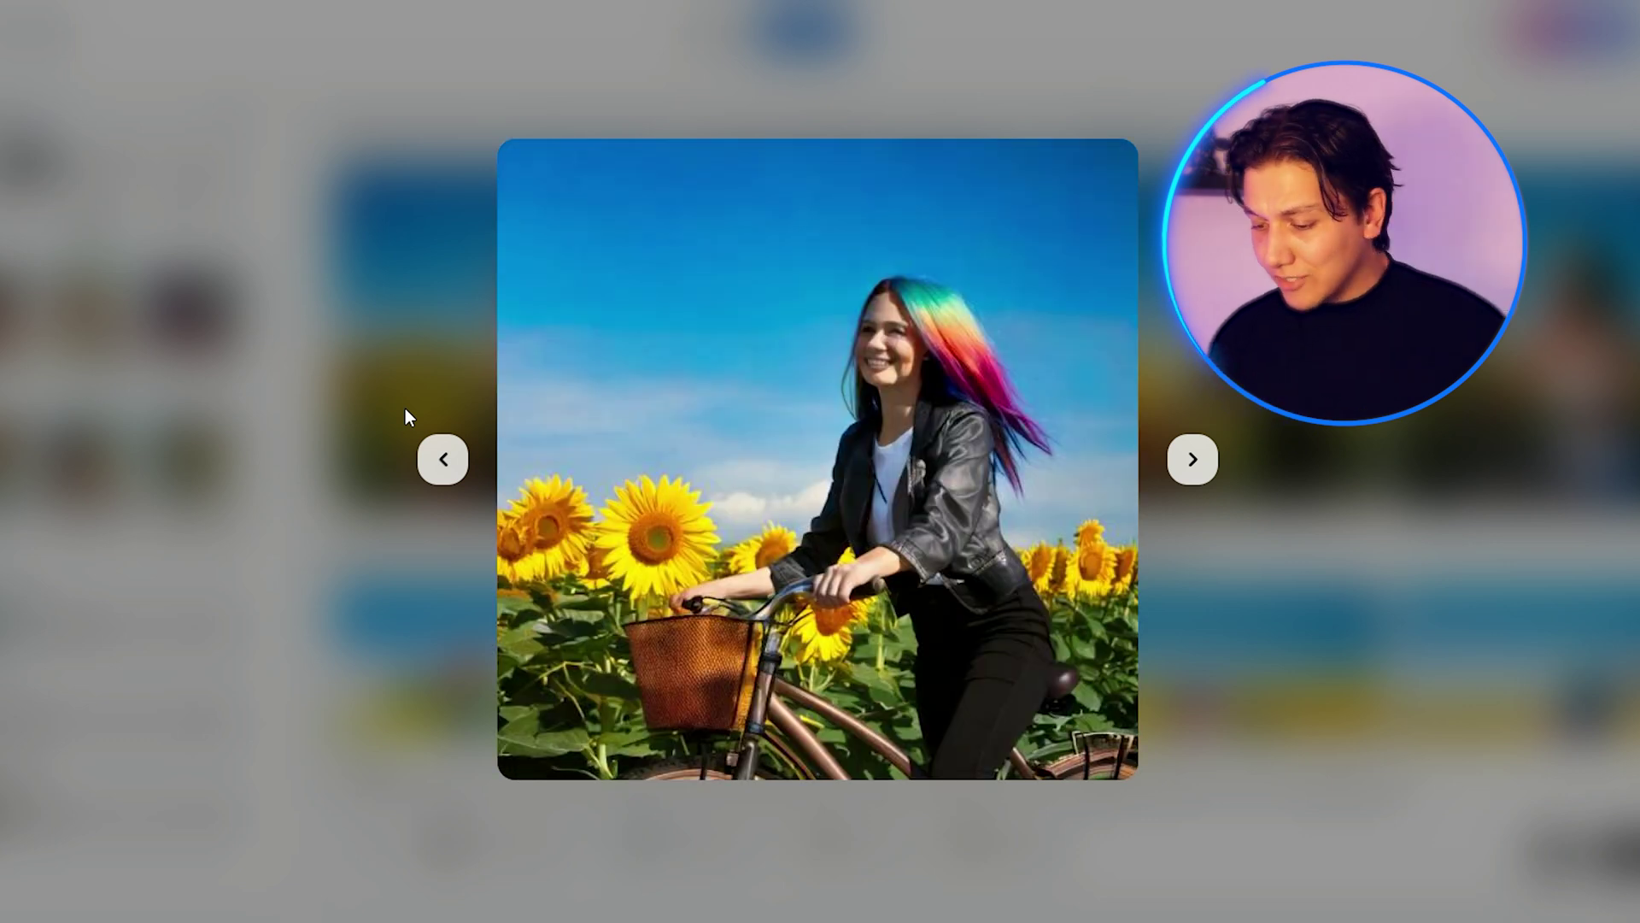
key(Right)
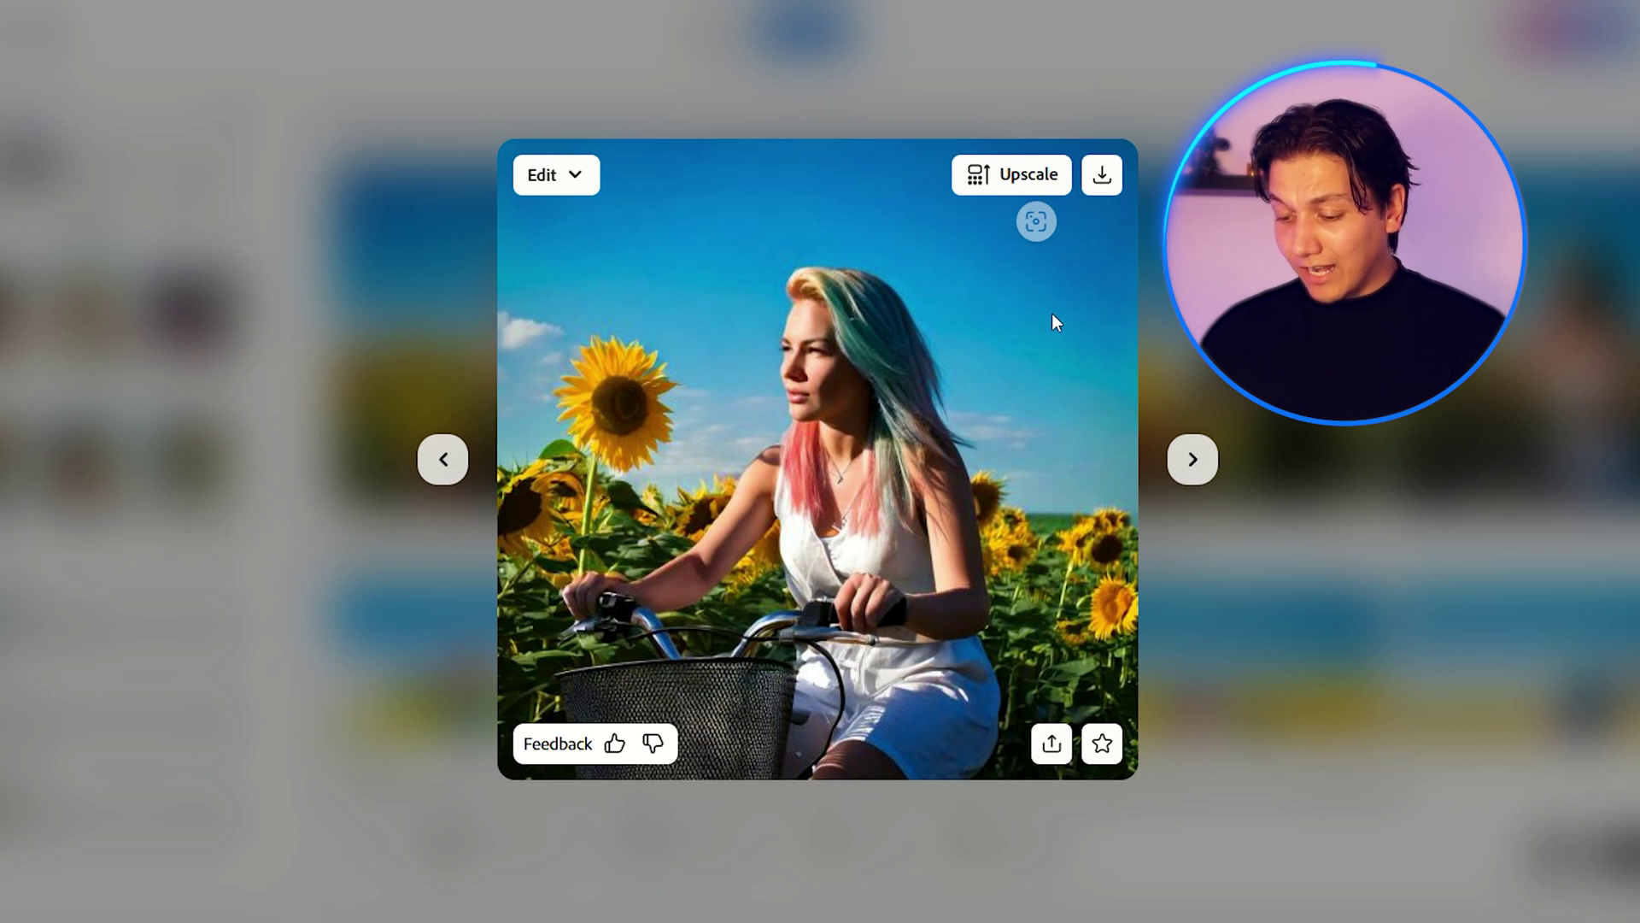
click(1102, 176)
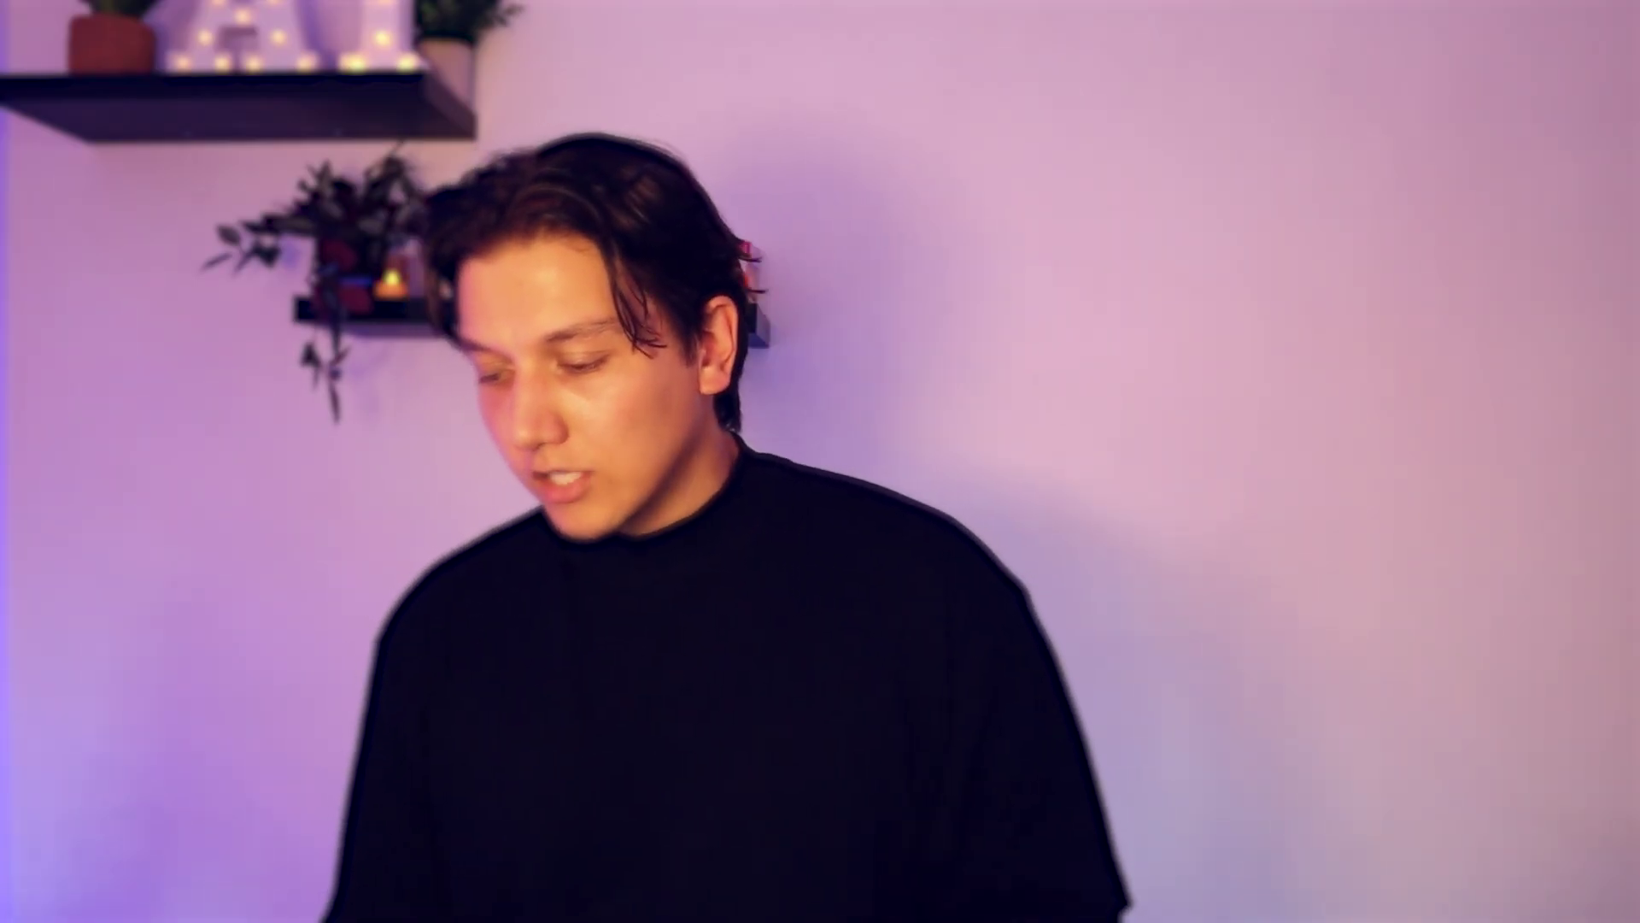
Paste in the young astronaut among colorful planets prompt and remove the Style reference, Vibrant colors and Painting tags.
triple_click(904, 792)
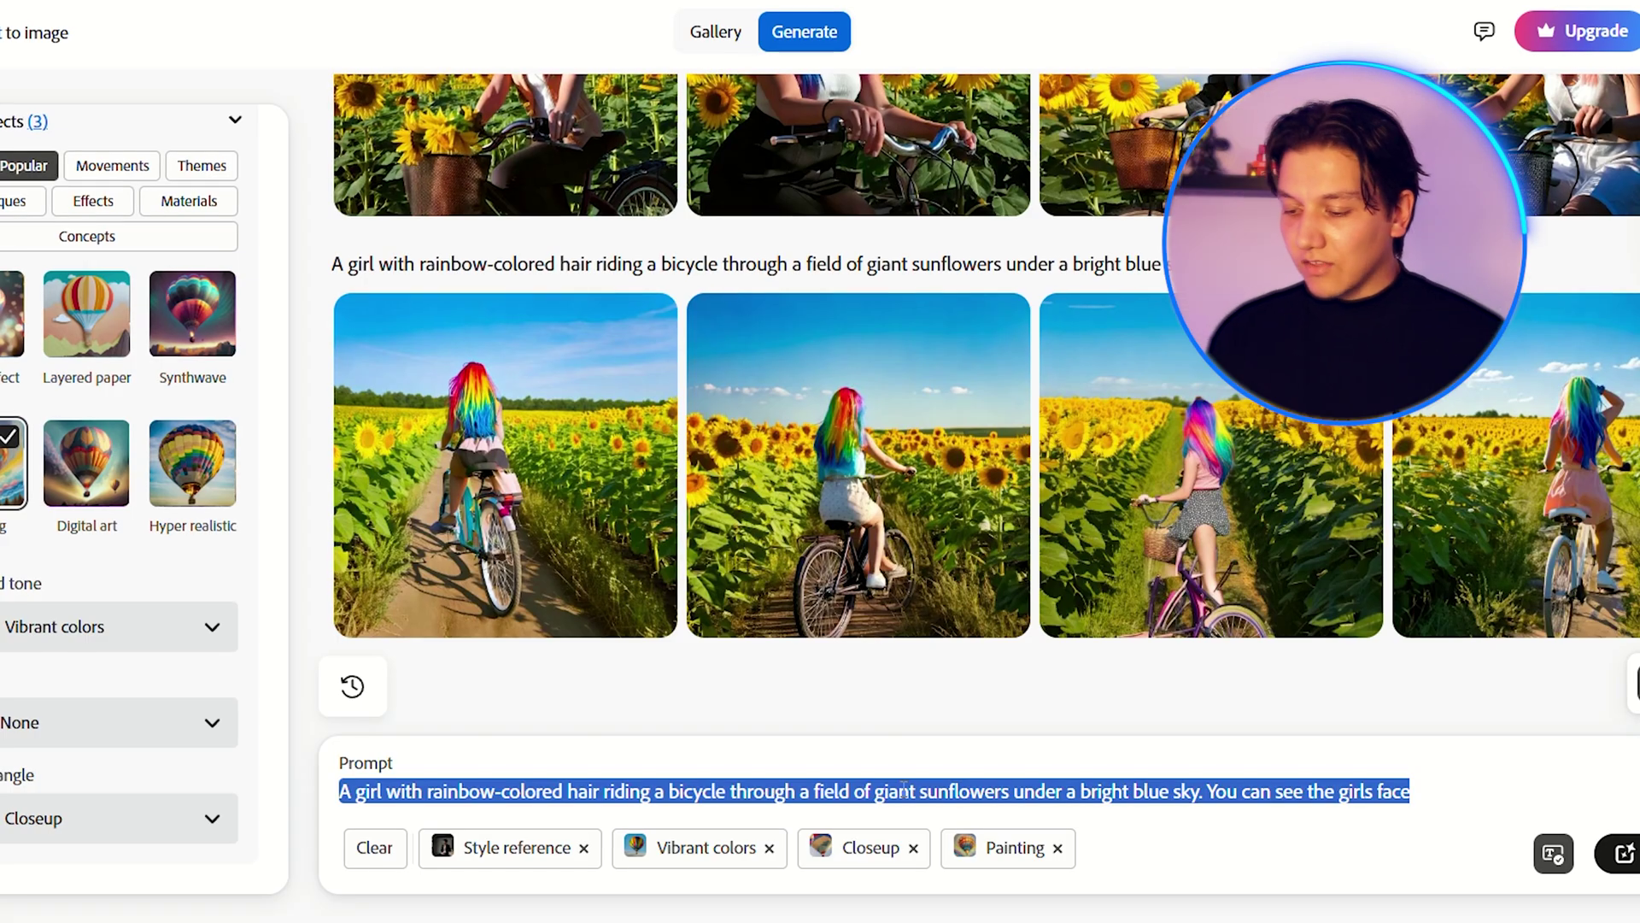
text(A young astronaut floating in space with colorful planets and stars in the background, holding a glowing space crystal)
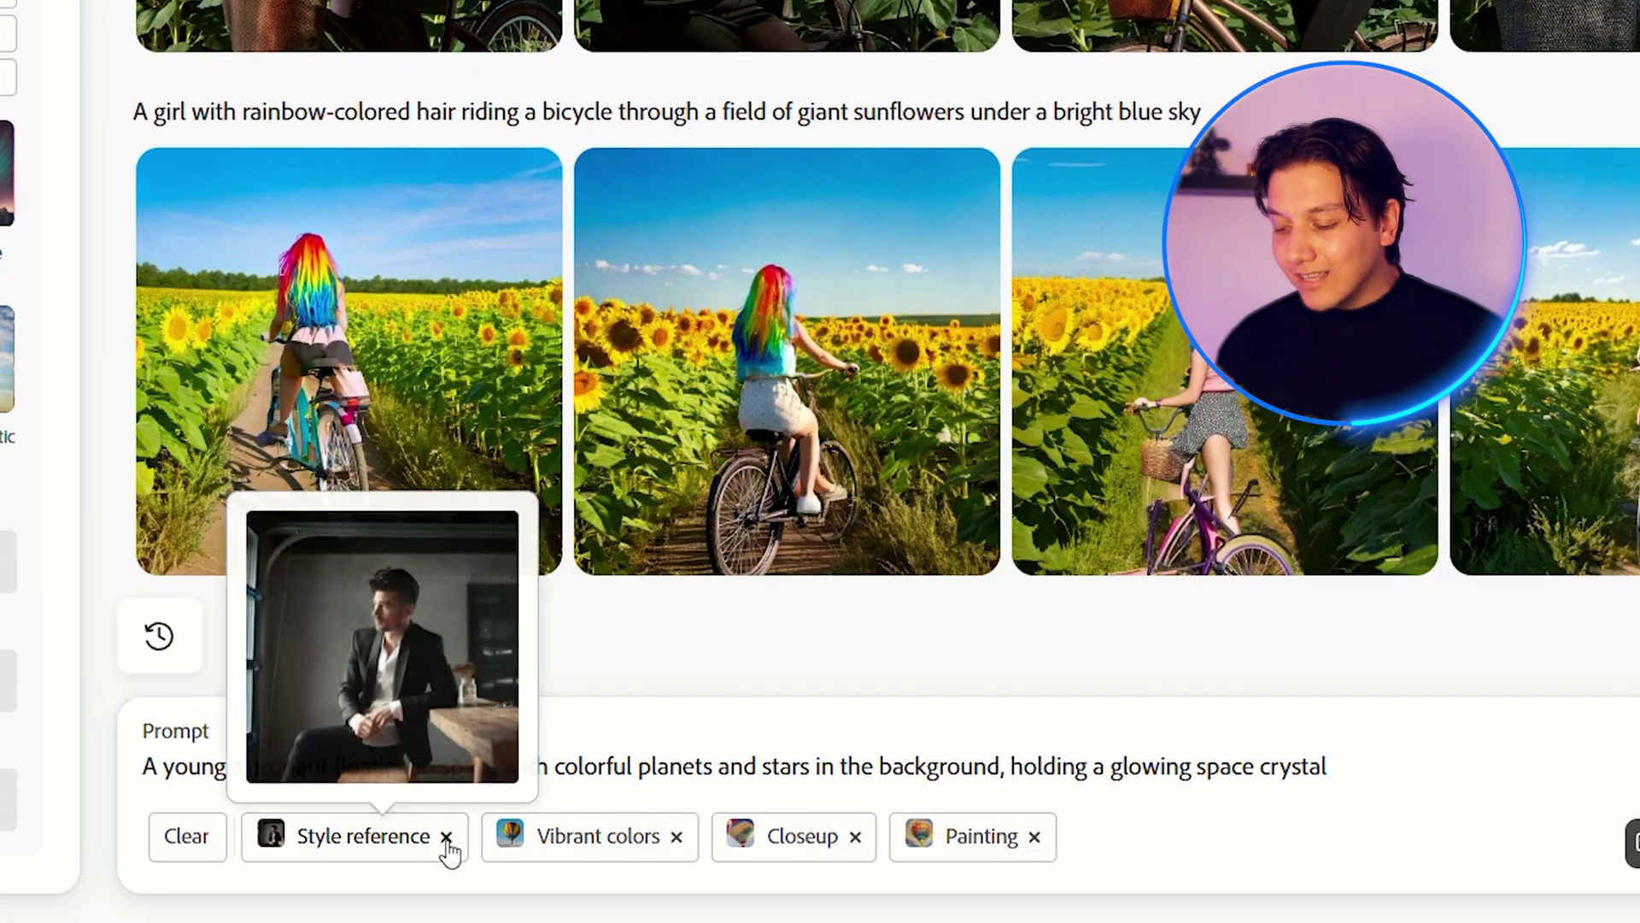
click(446, 838)
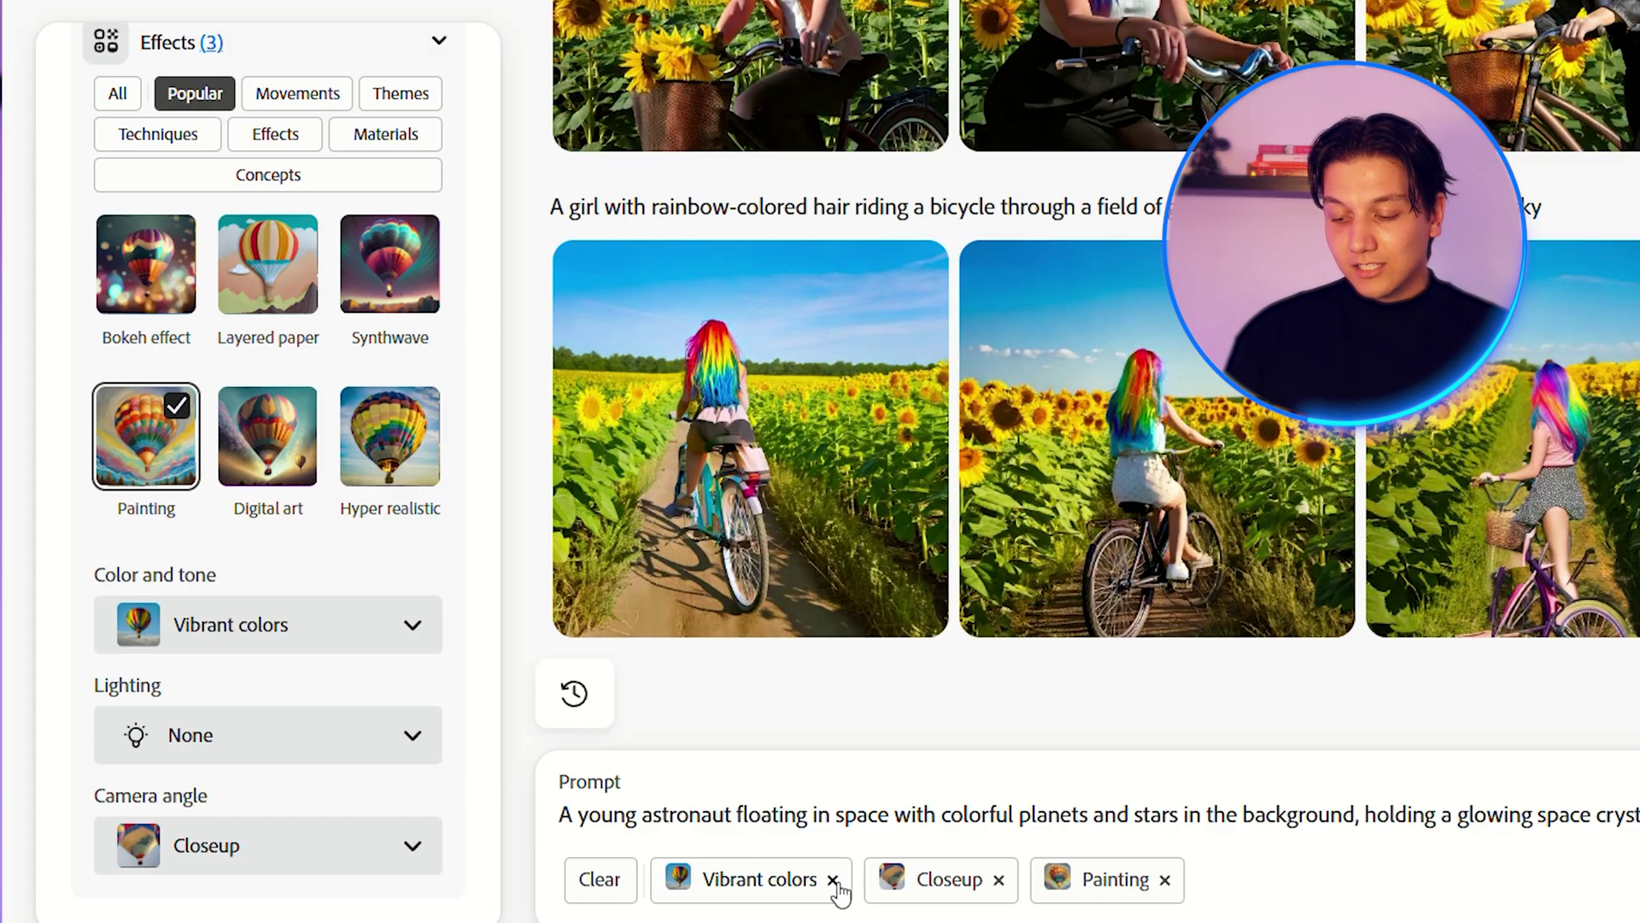
click(833, 880)
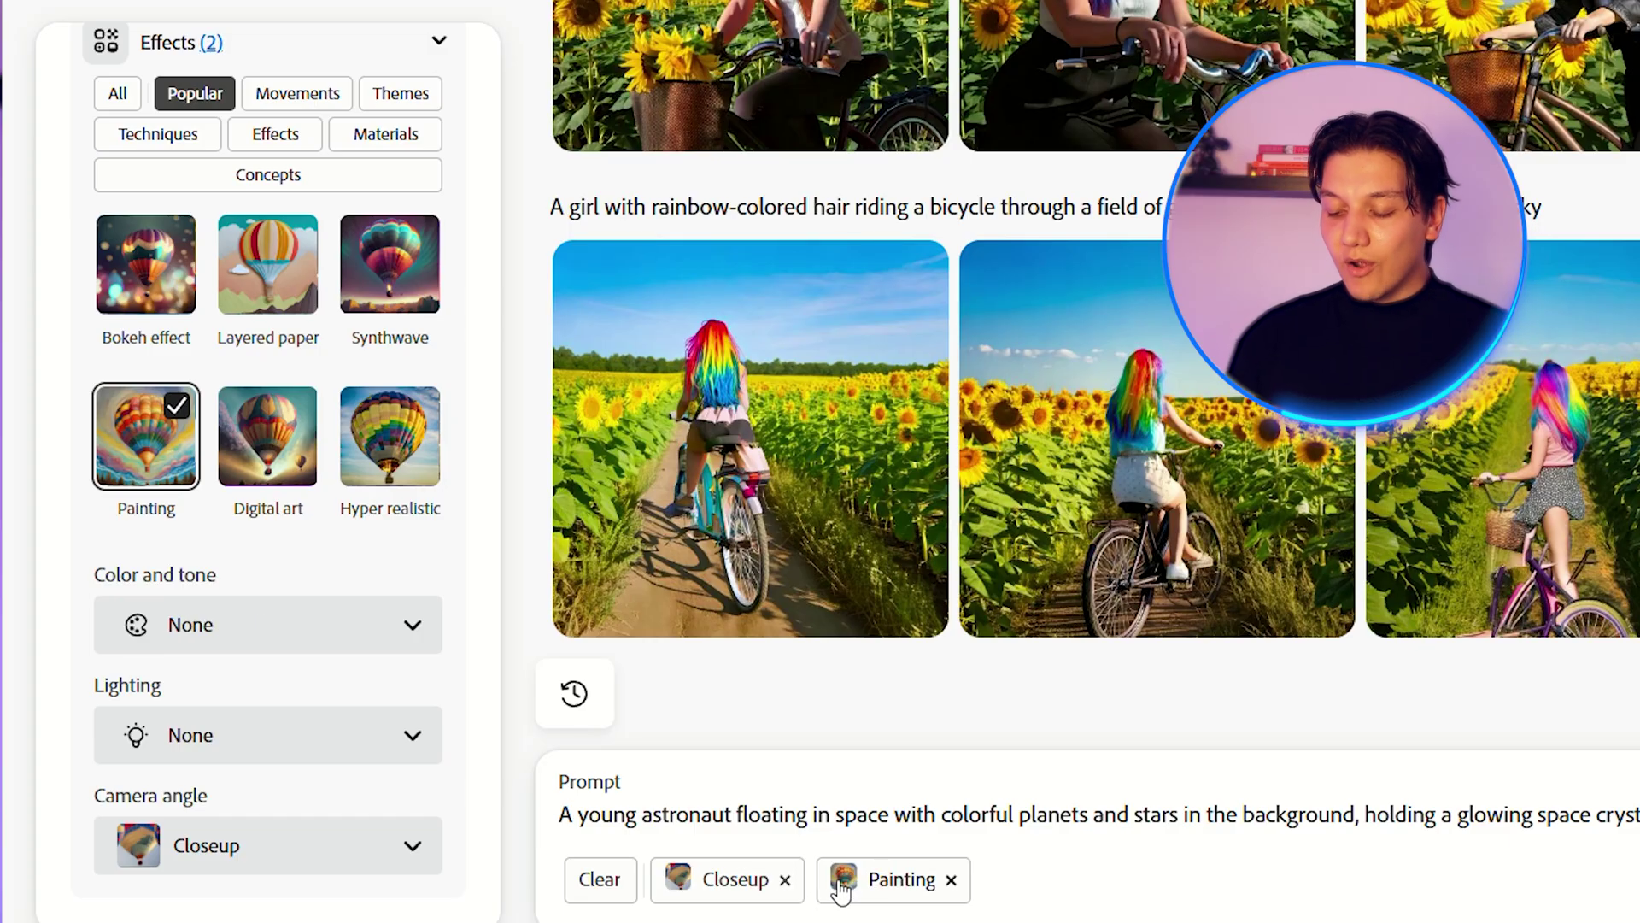
click(785, 888)
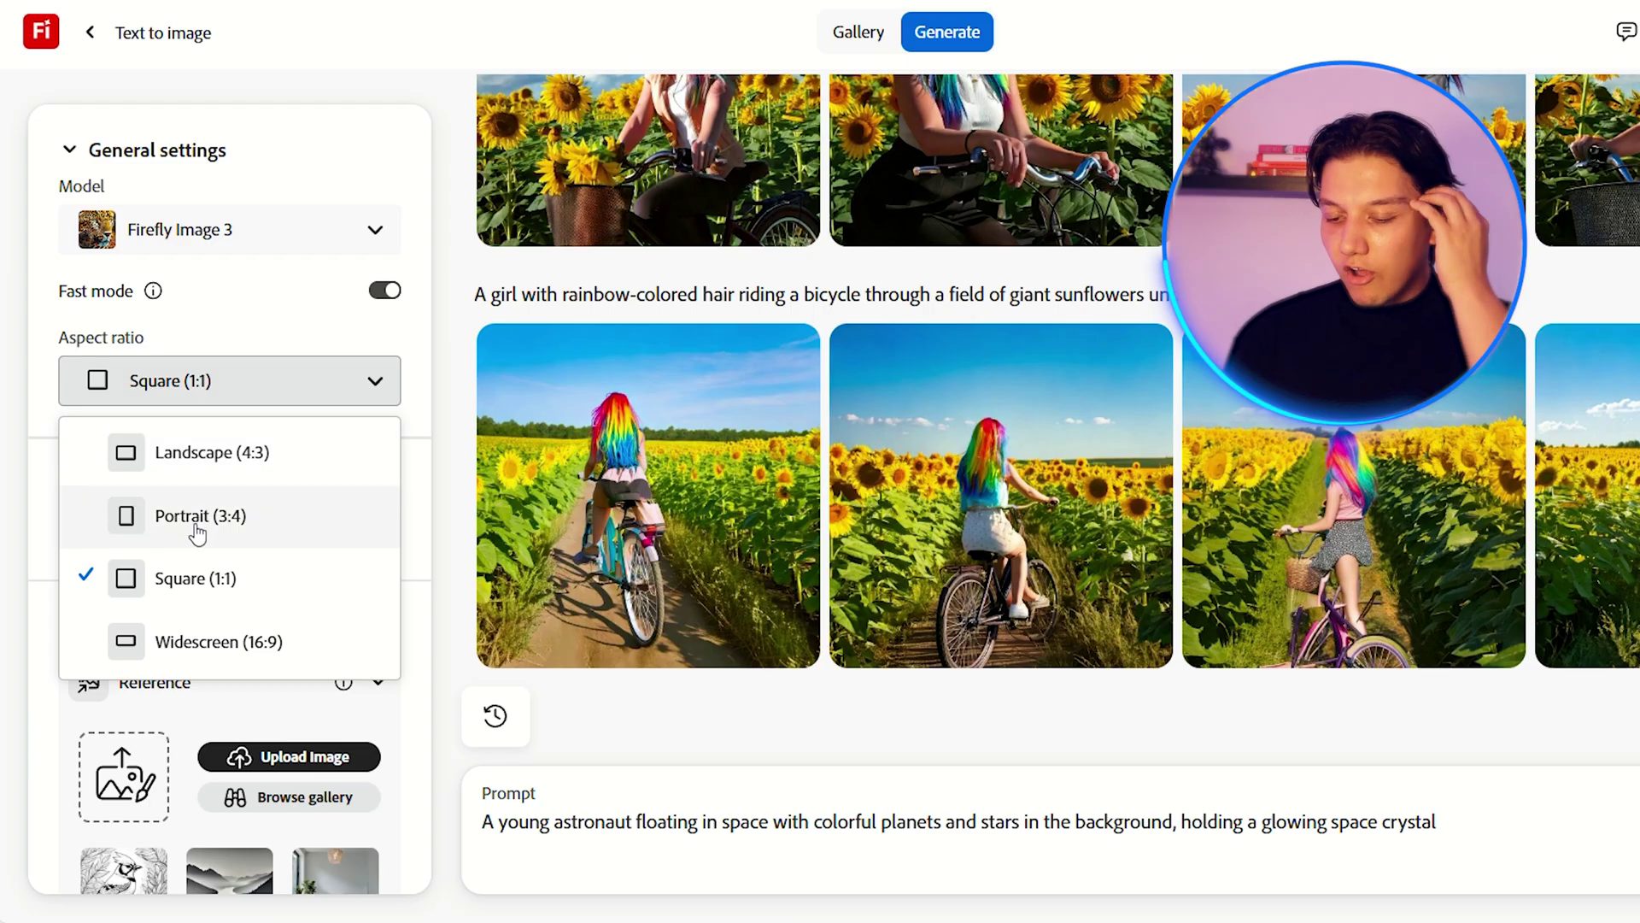
click(199, 376)
scroll(239, 449, down, 3)
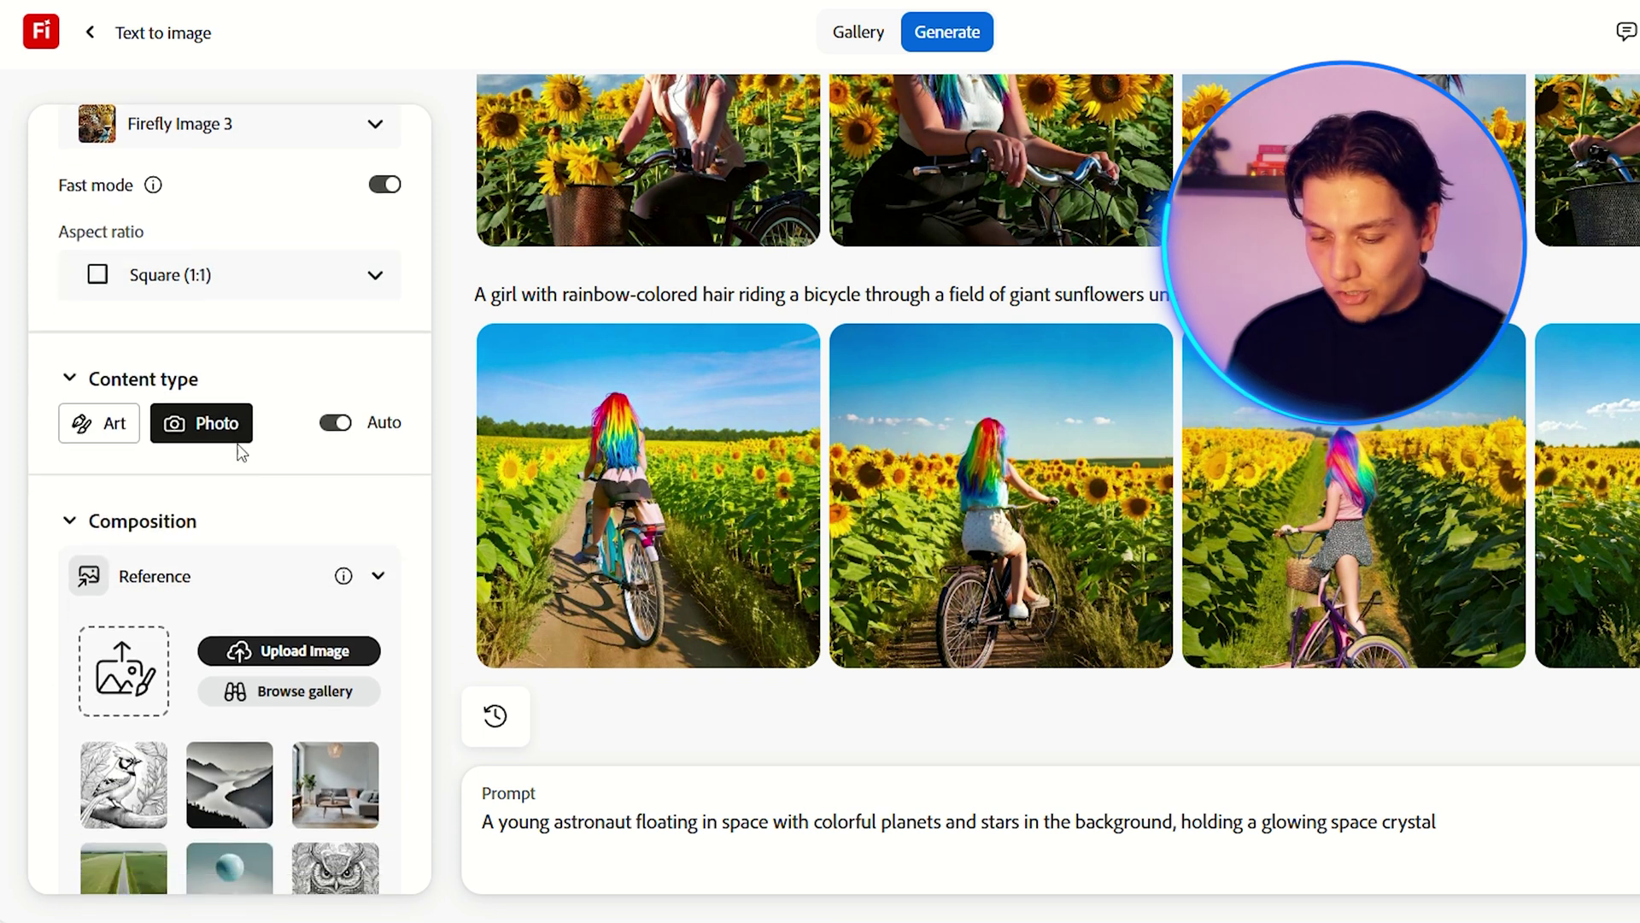
scroll(235, 451, up, 2)
scroll(241, 453, up, 1)
mouse_move(154, 293)
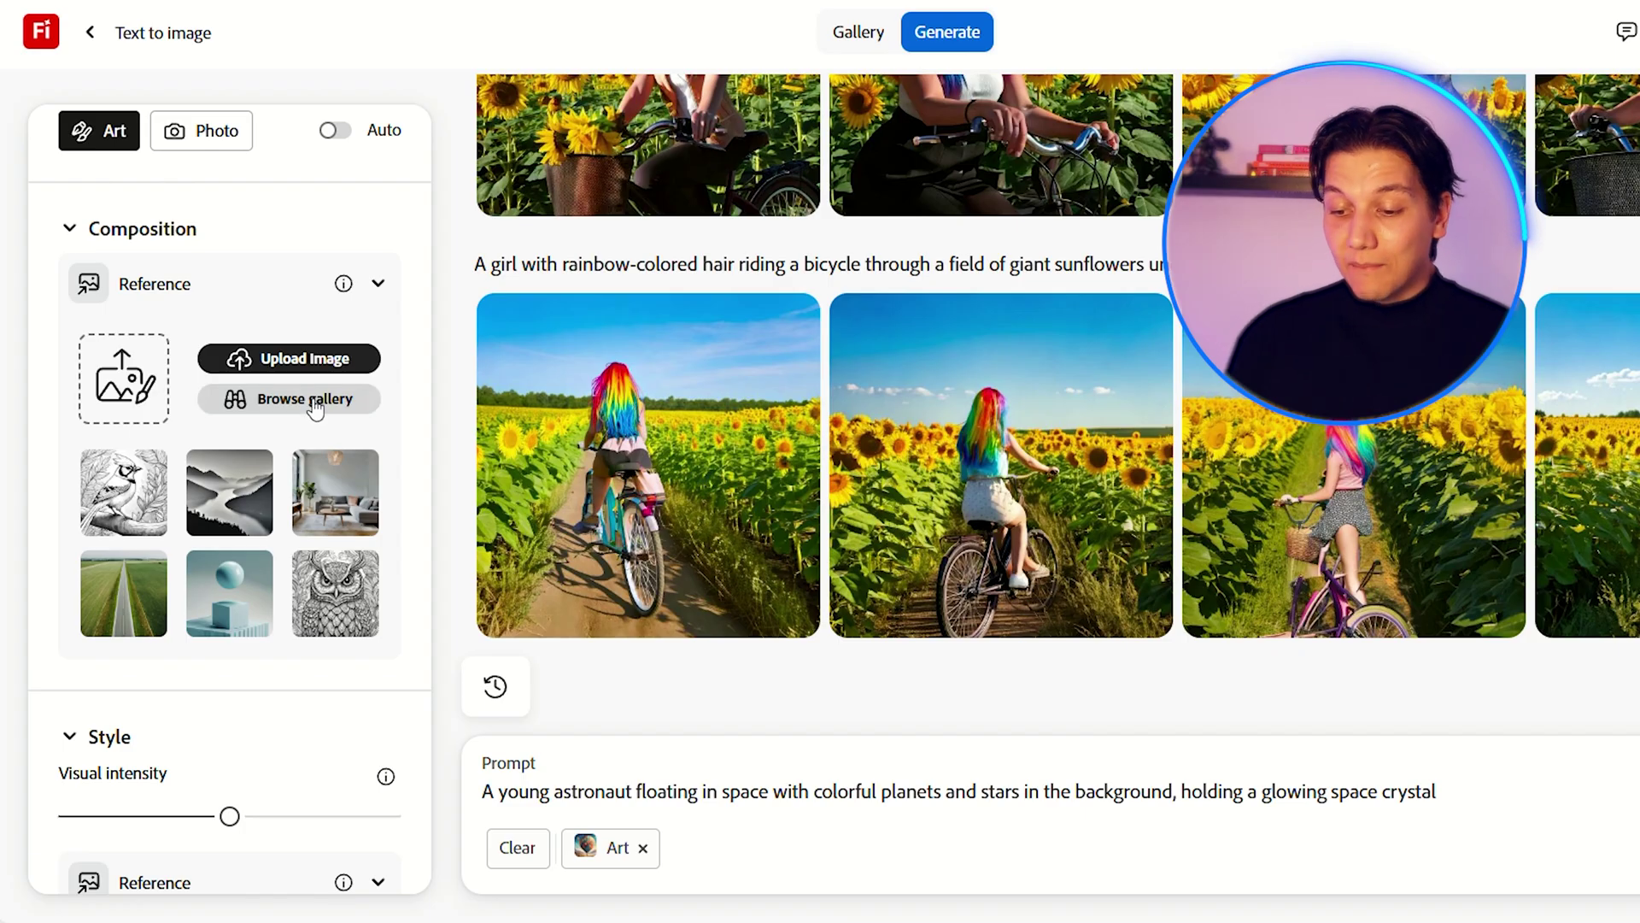
scroll(315, 409, down, 3)
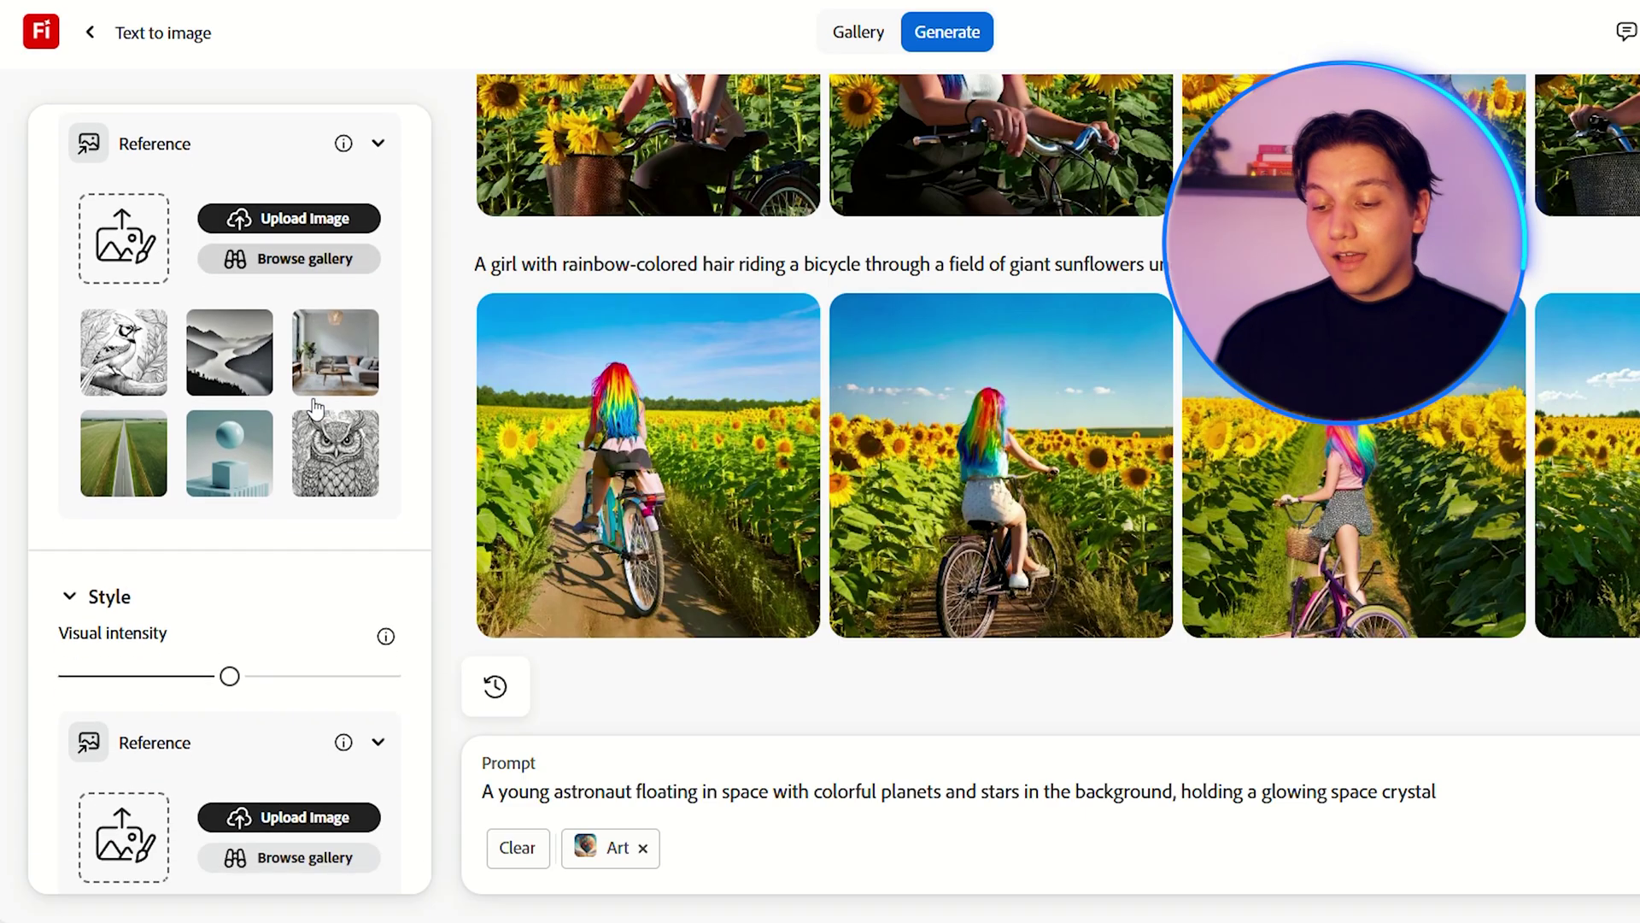
scroll(315, 408, down, 1)
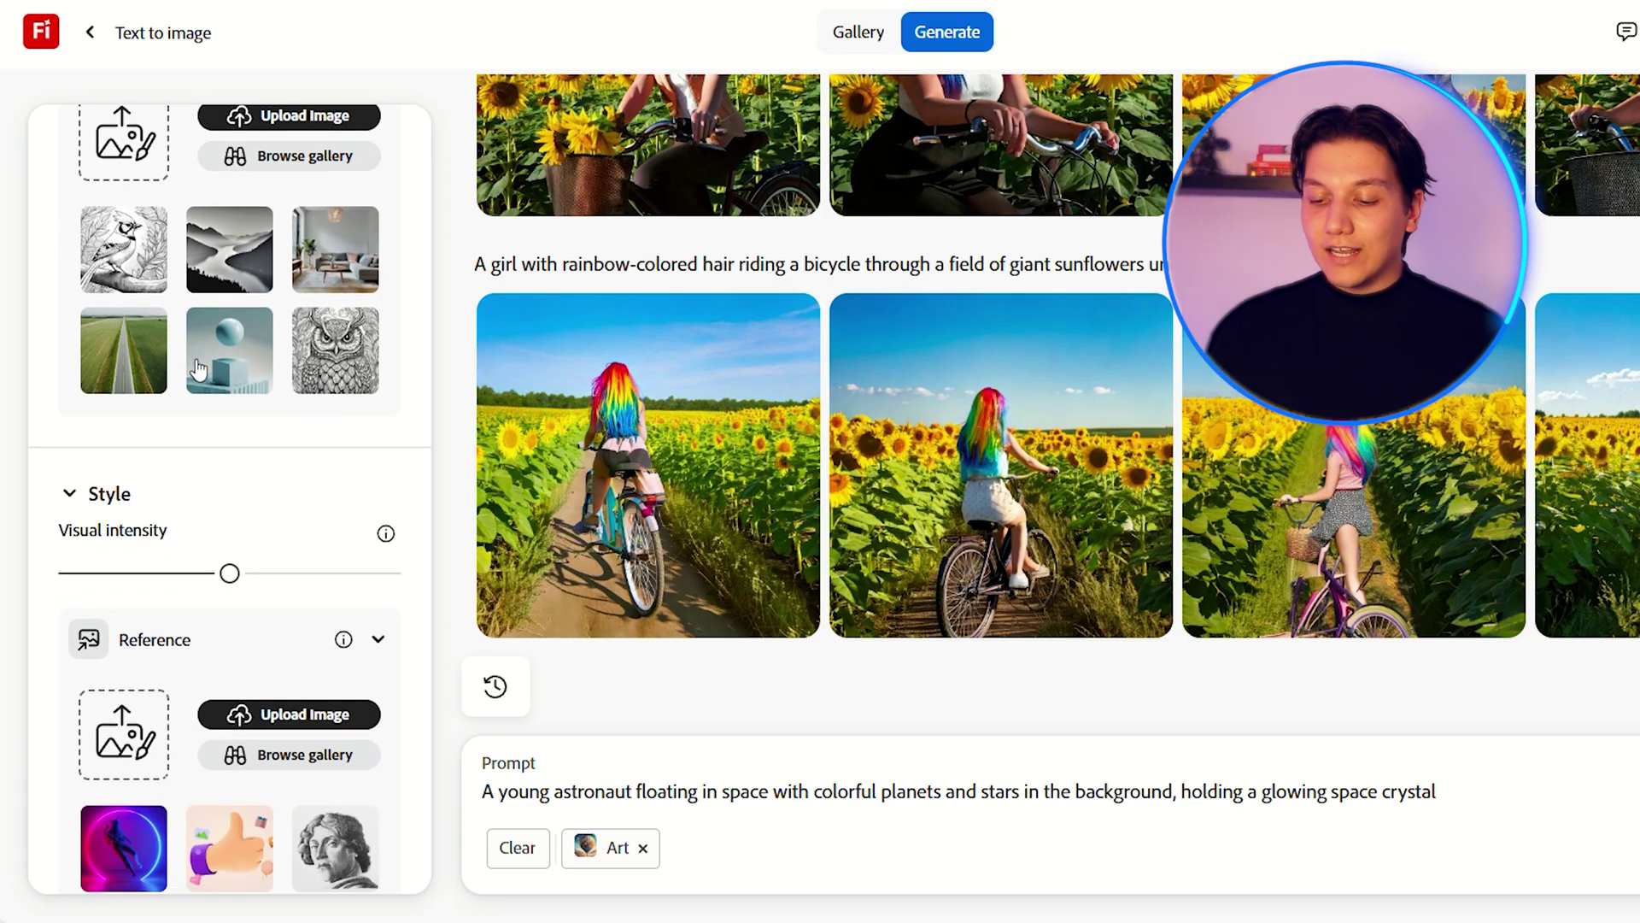
Set the green road image as composition reference and the purple neon image as style reference.
click(124, 349)
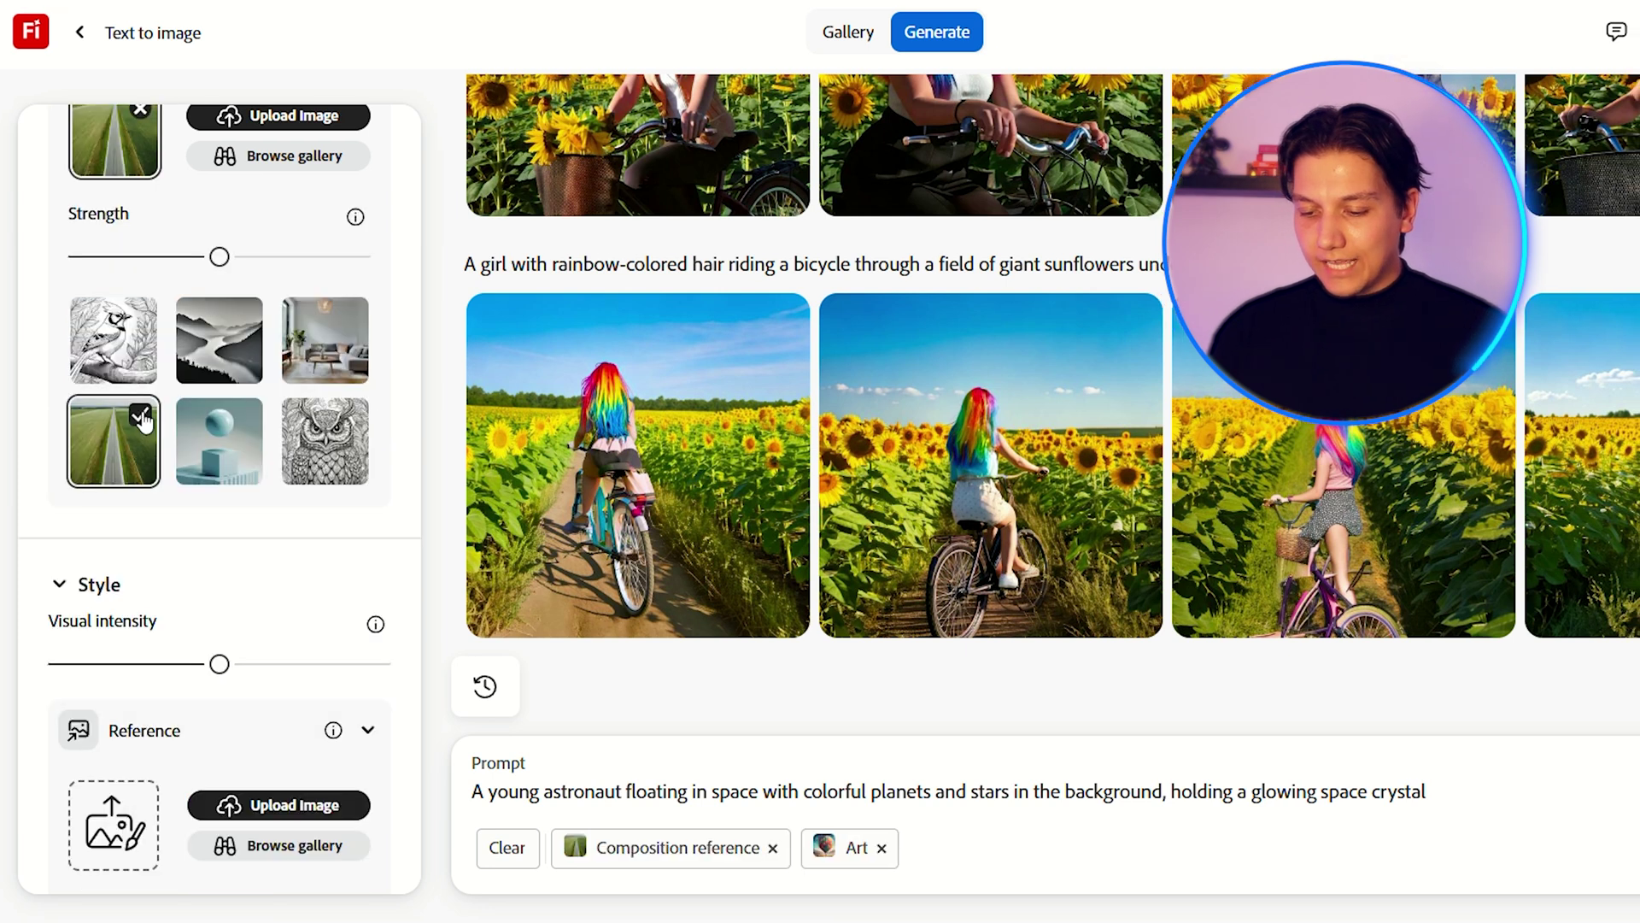
mouse_move(363, 219)
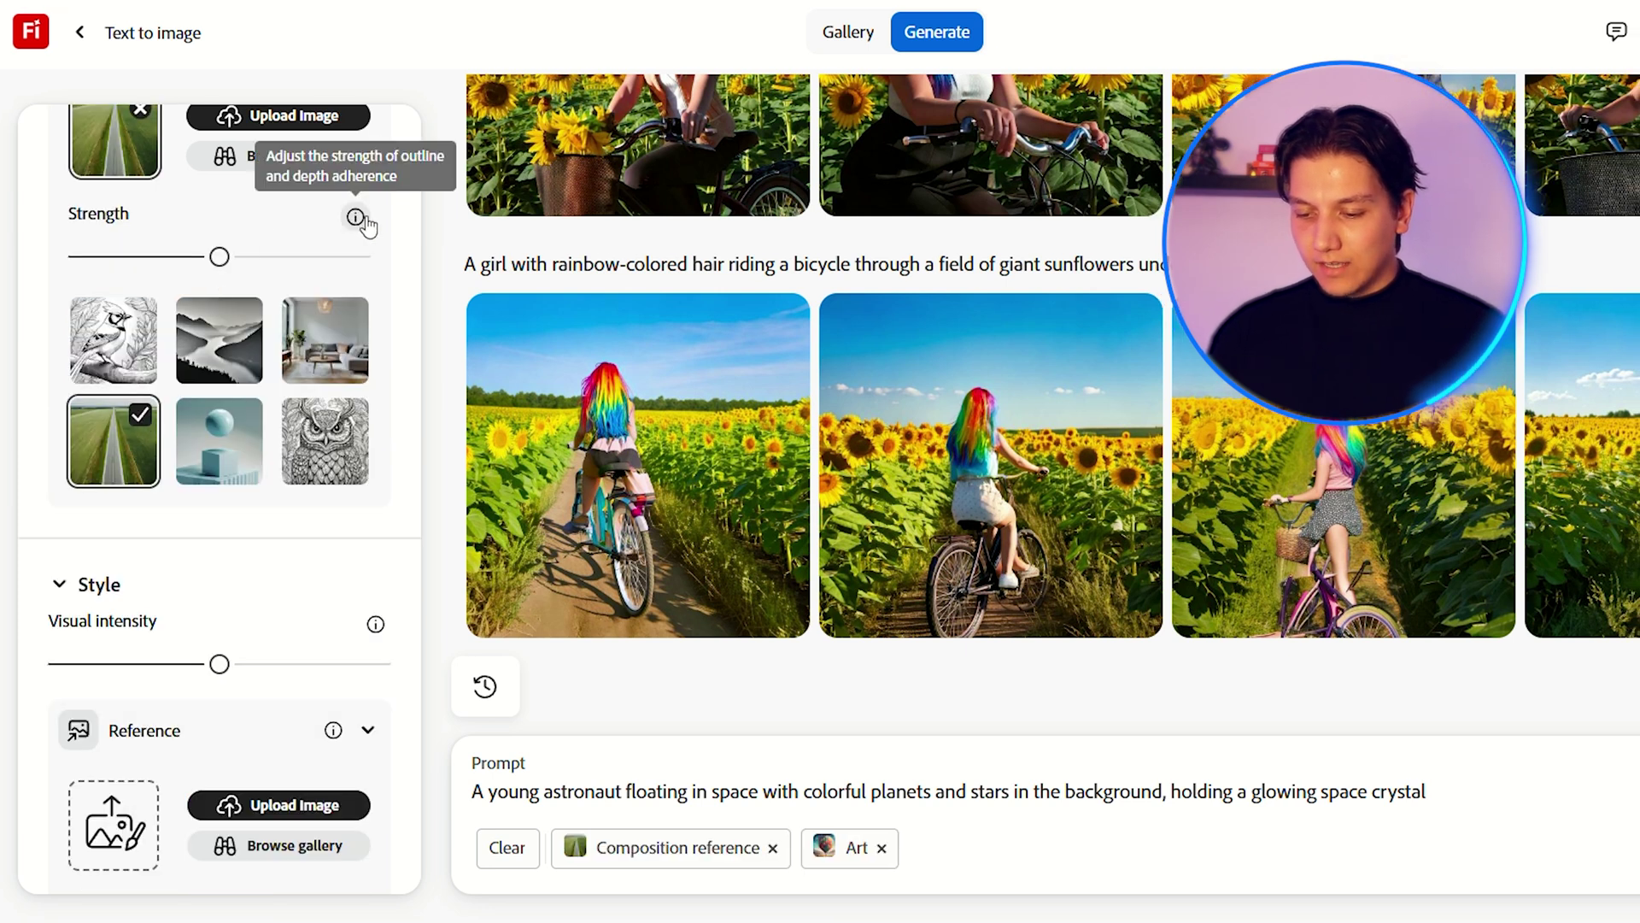
scroll(241, 499, down, 5)
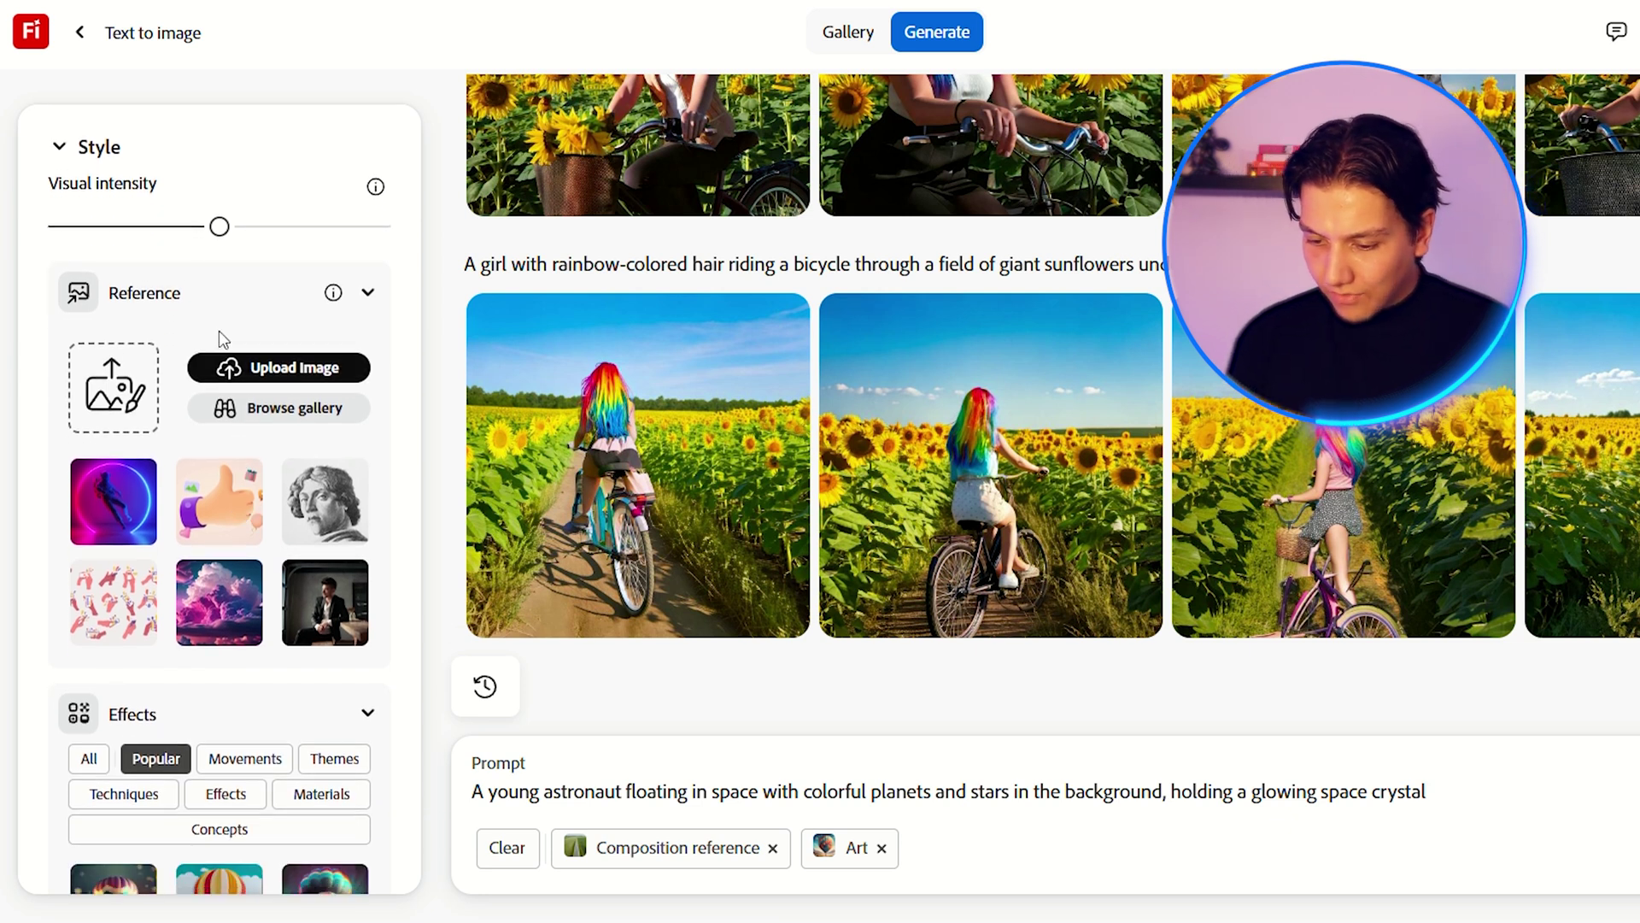
click(117, 510)
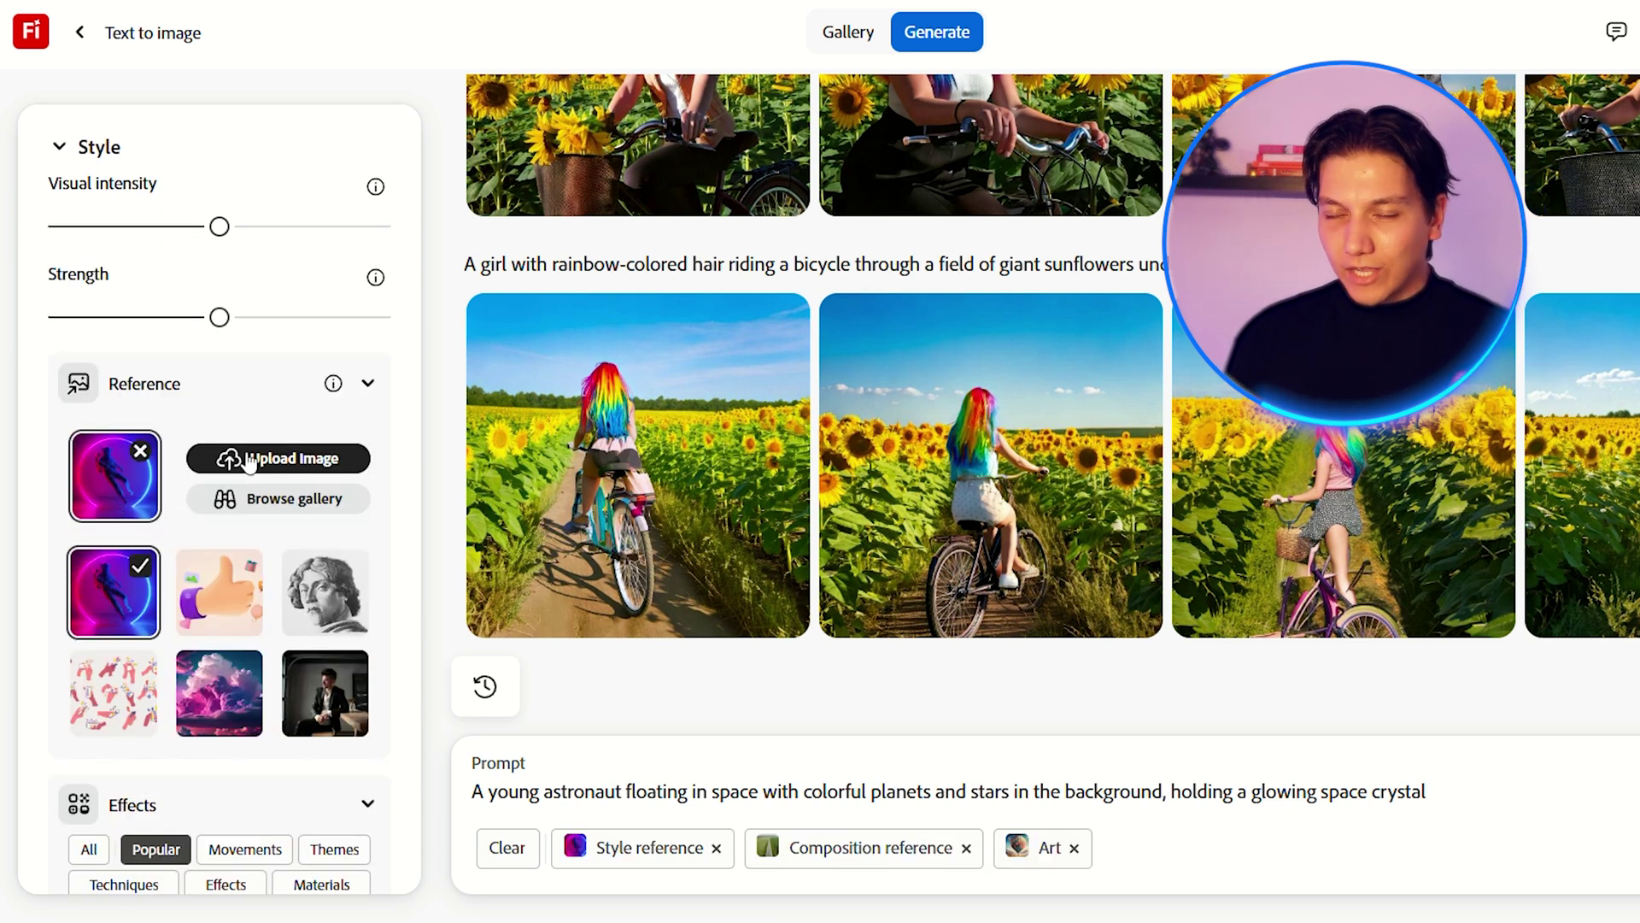
Set the camera angle to Wide angle, leaving color and tone unchanged.
scroll(306, 457, down, 2)
scroll(306, 457, down, 6)
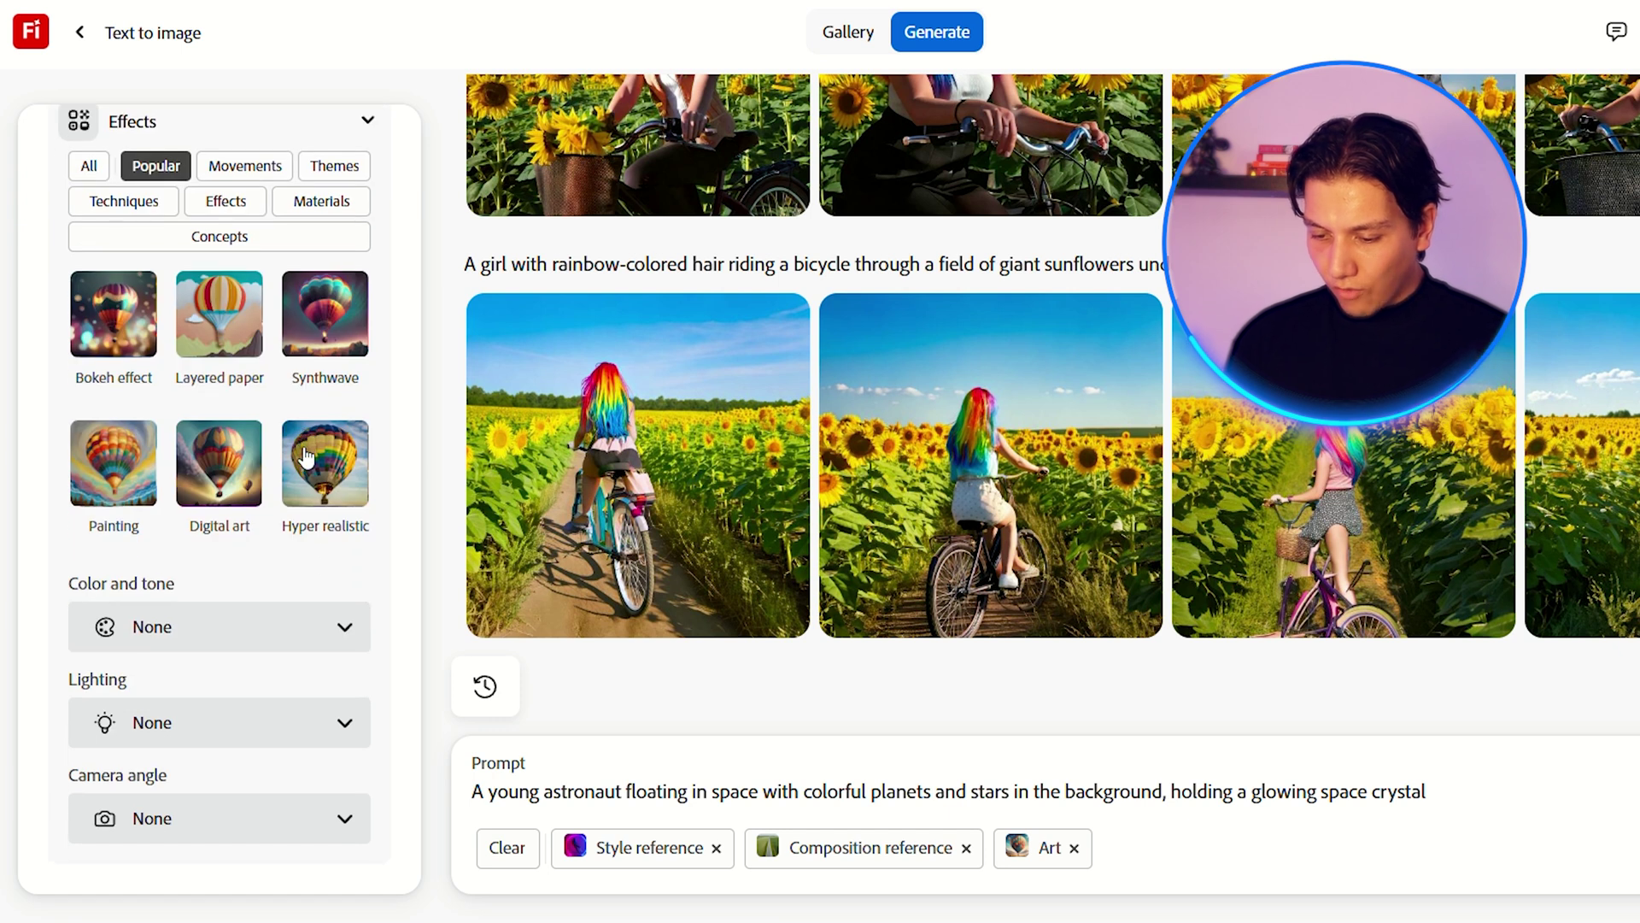
click(242, 635)
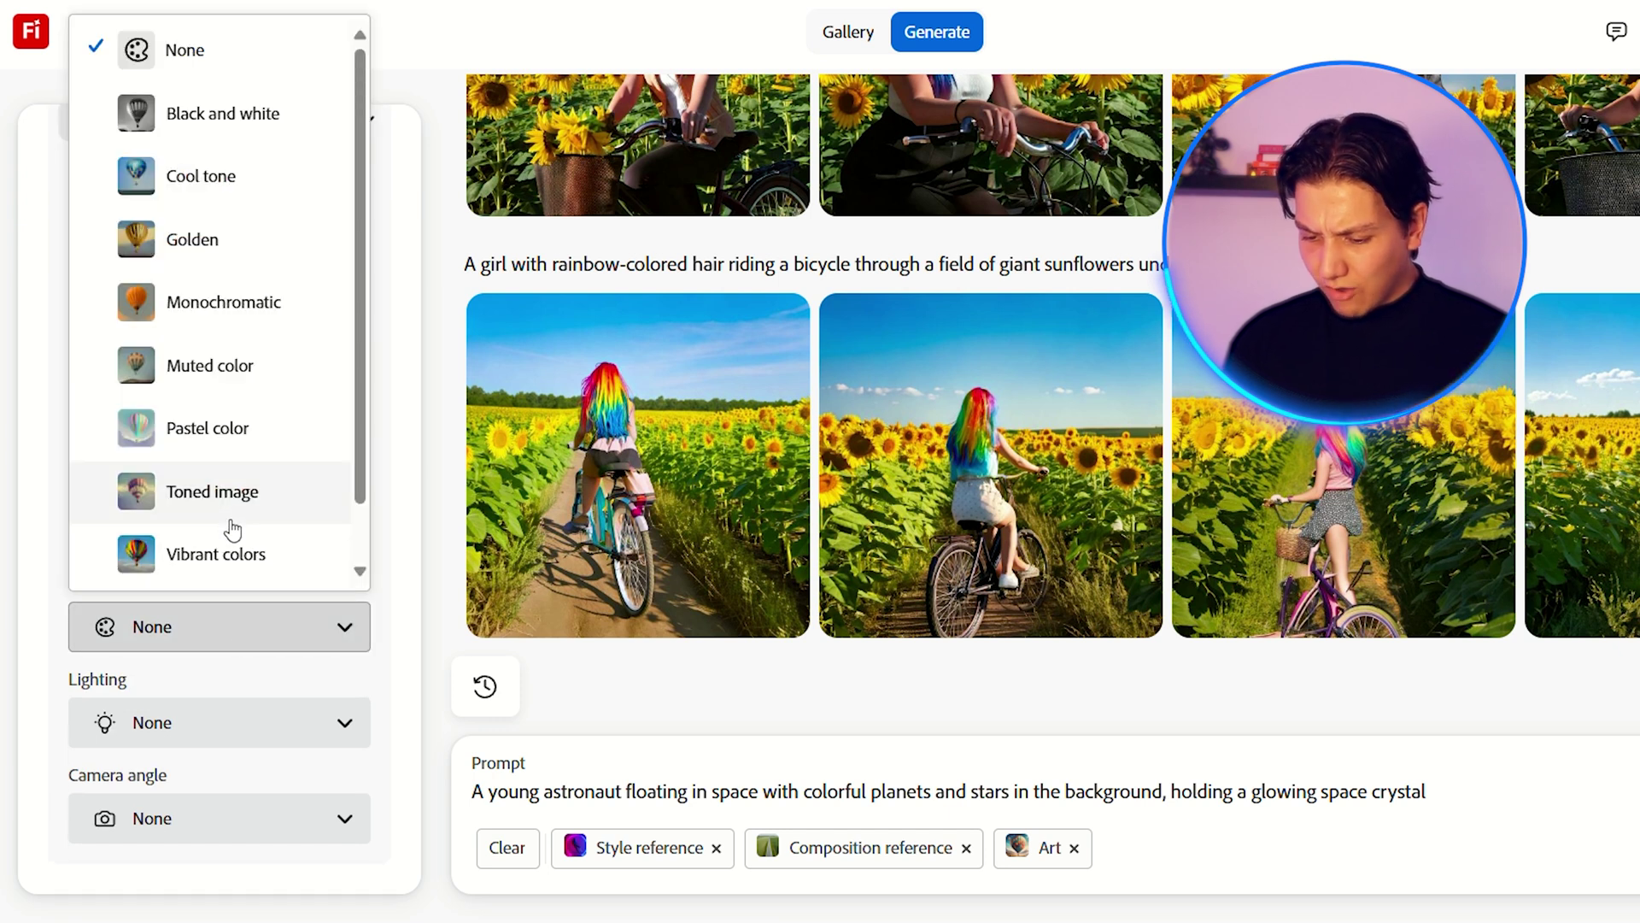
click(263, 589)
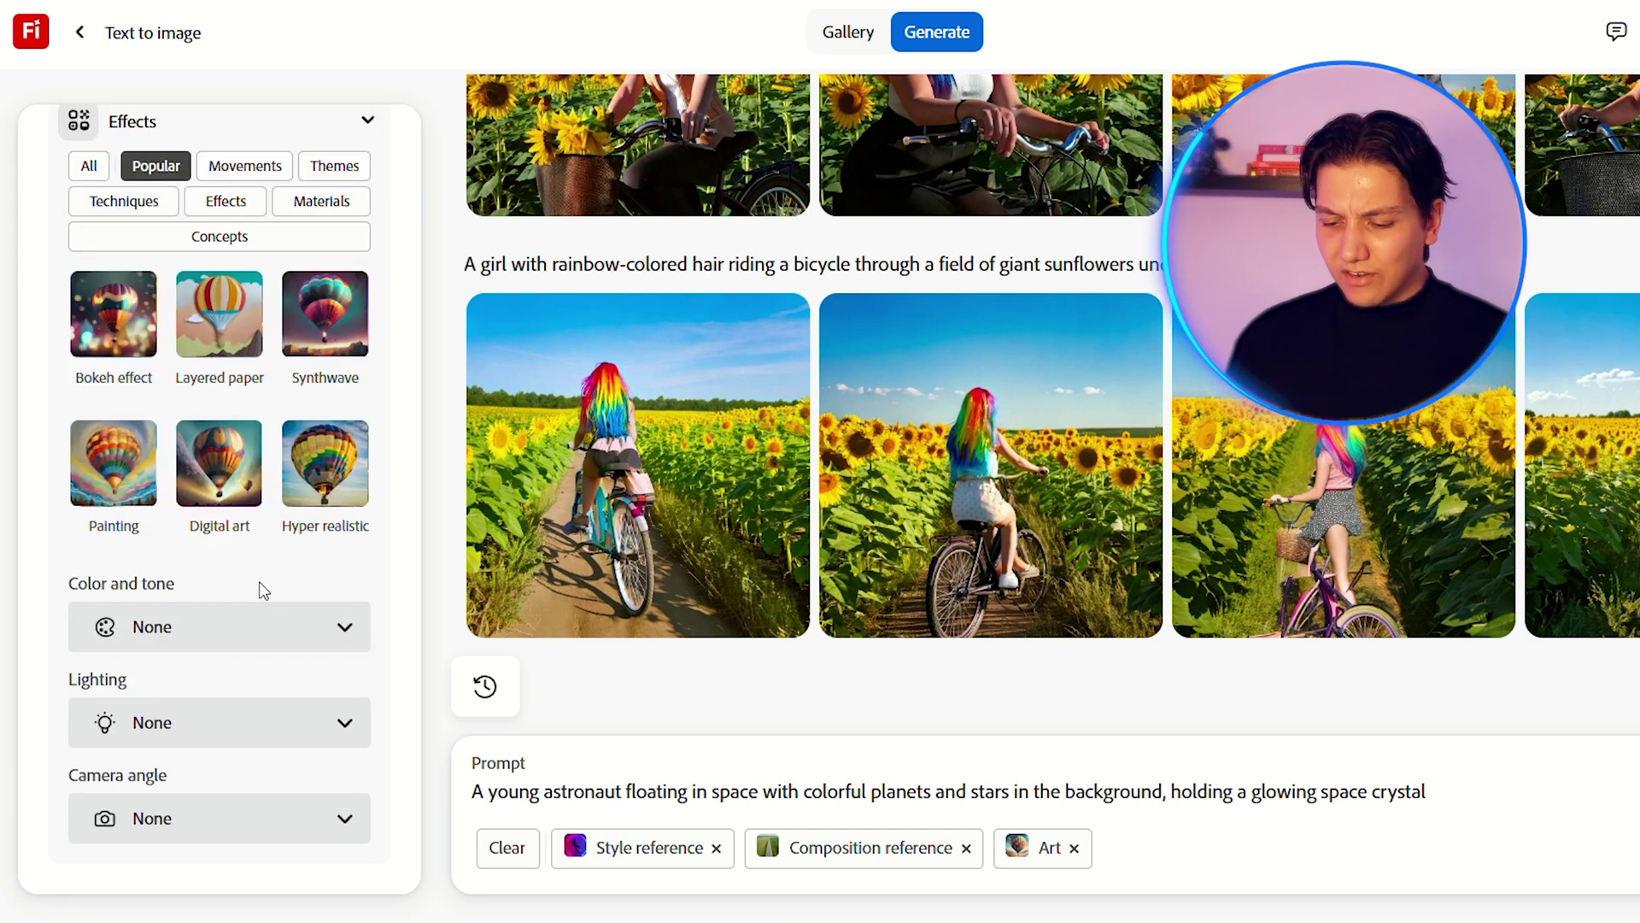
click(223, 822)
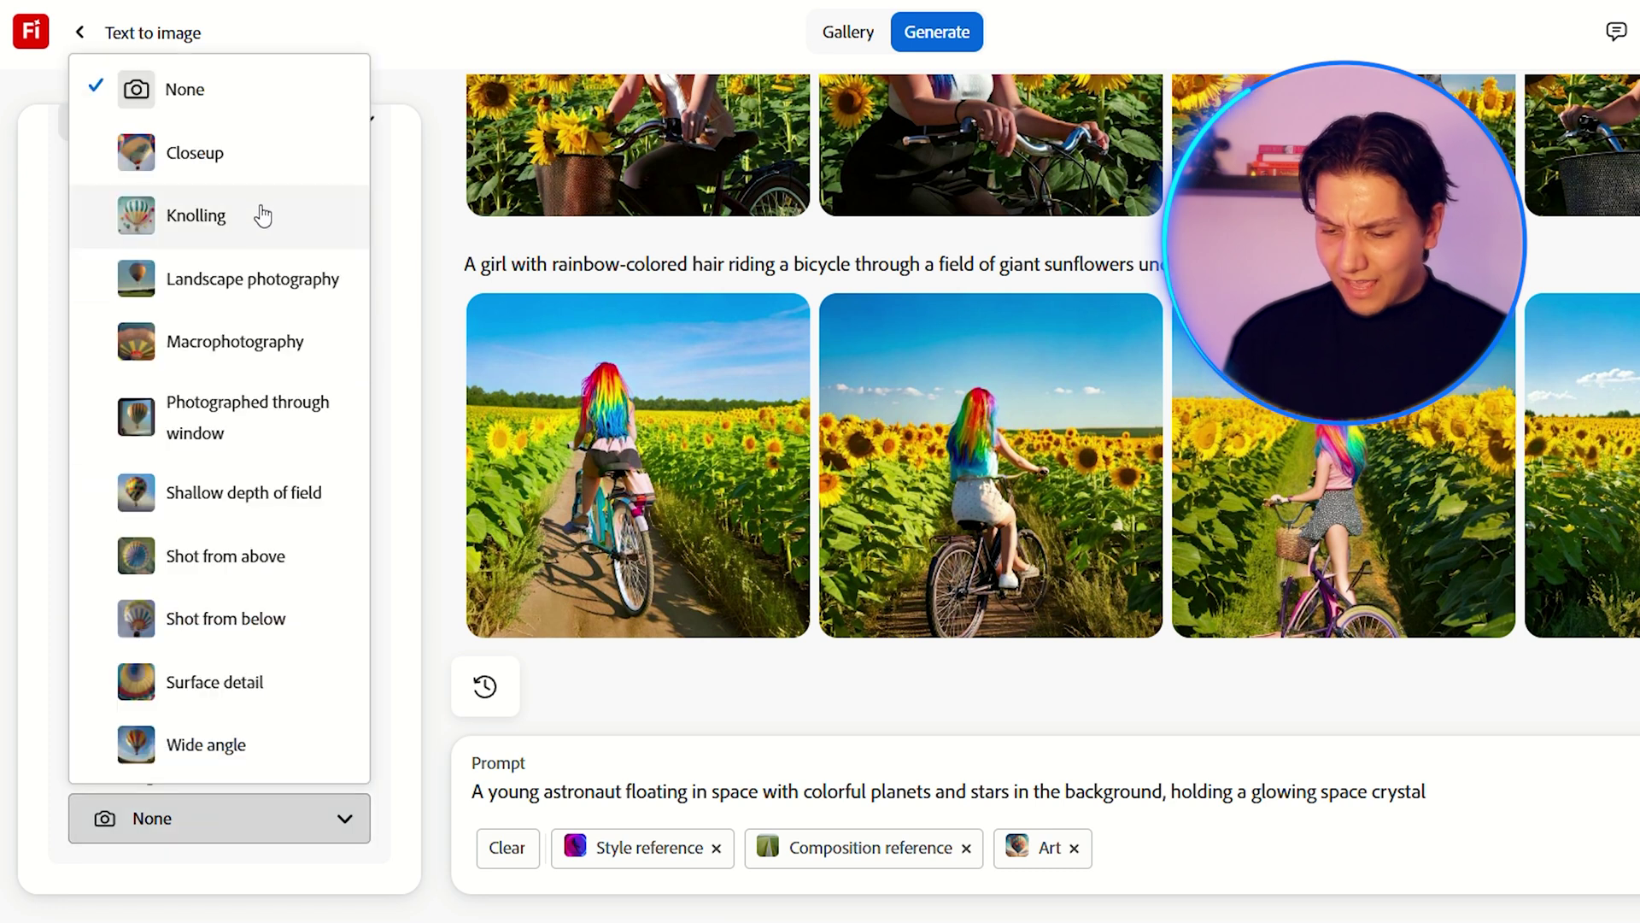
click(182, 746)
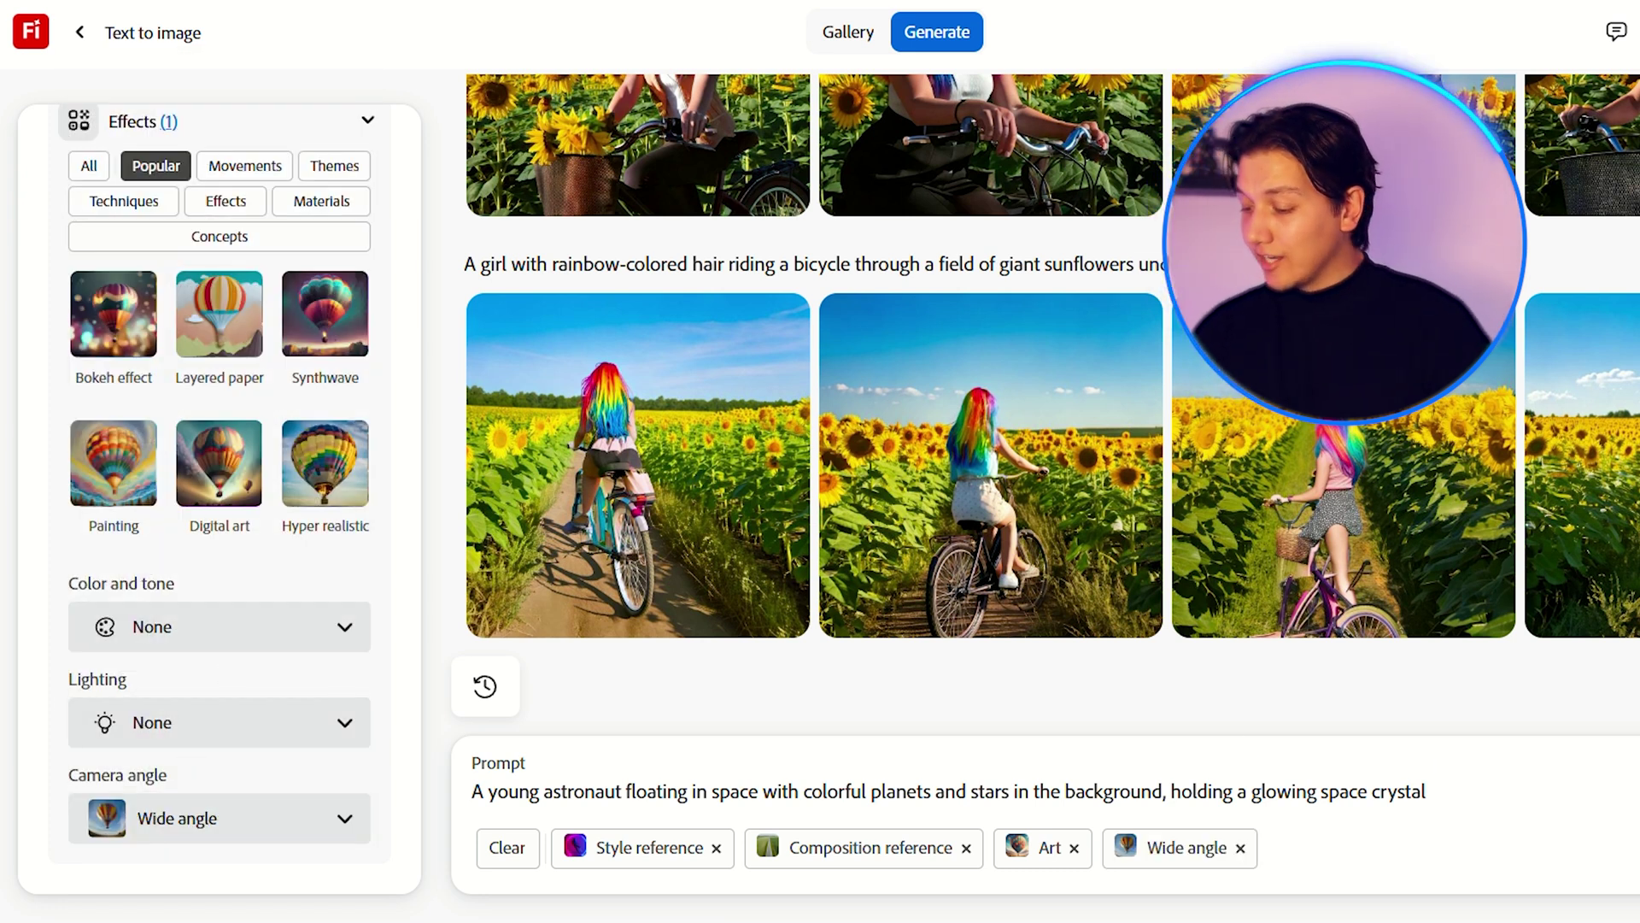
Generate the neon astronaut images and step through all of them full-size in the viewer.
click(1527, 850)
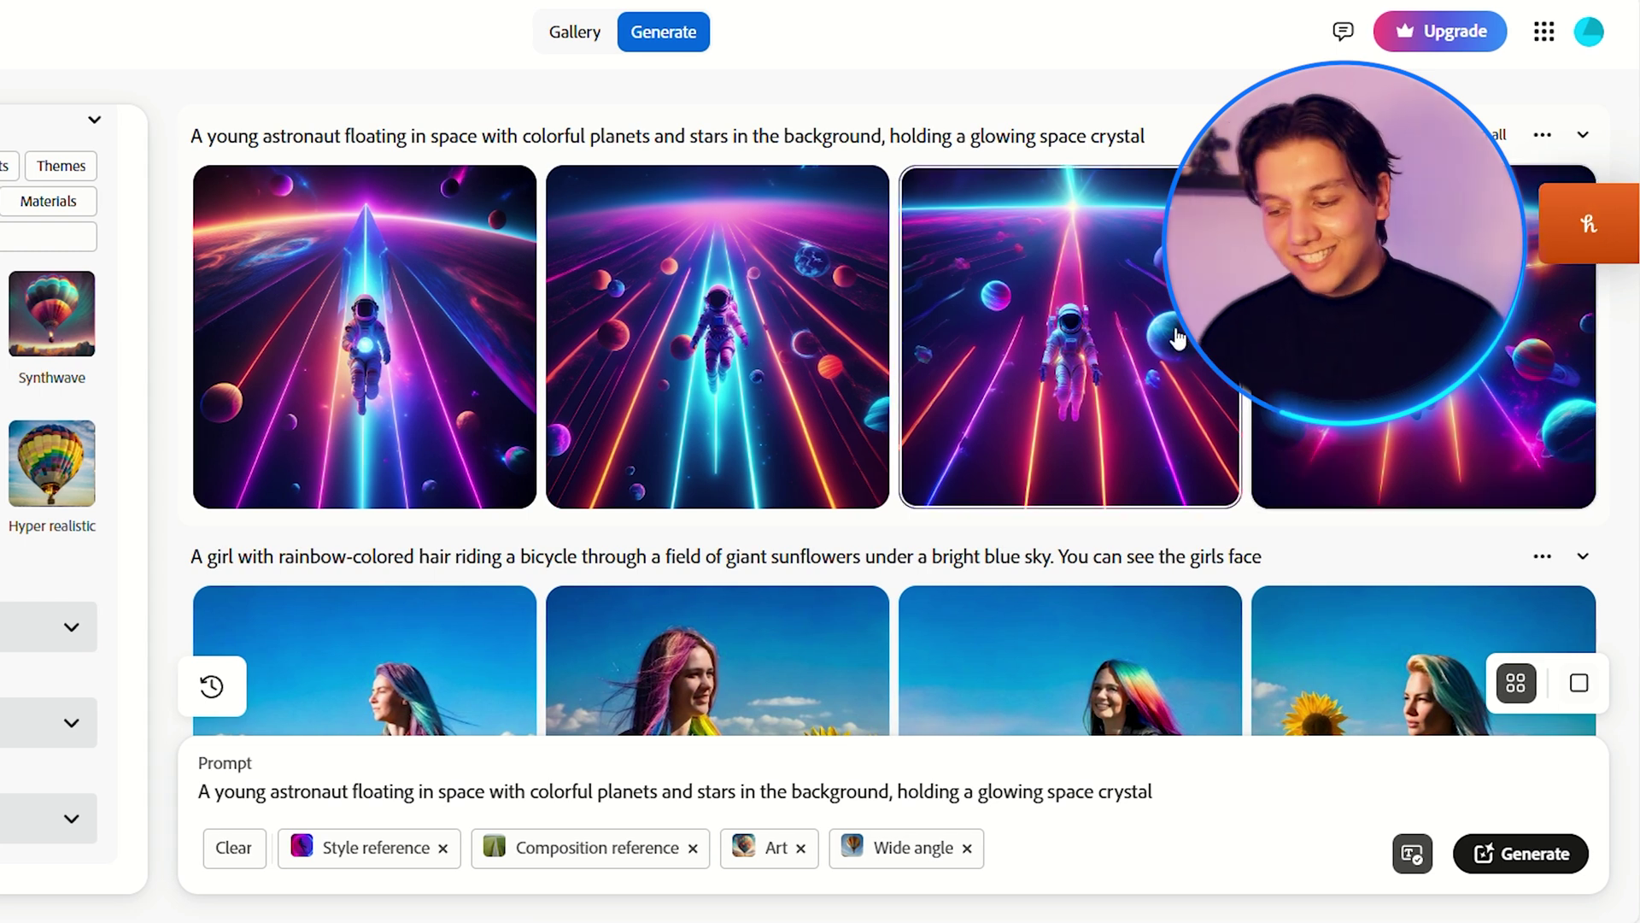
click(432, 340)
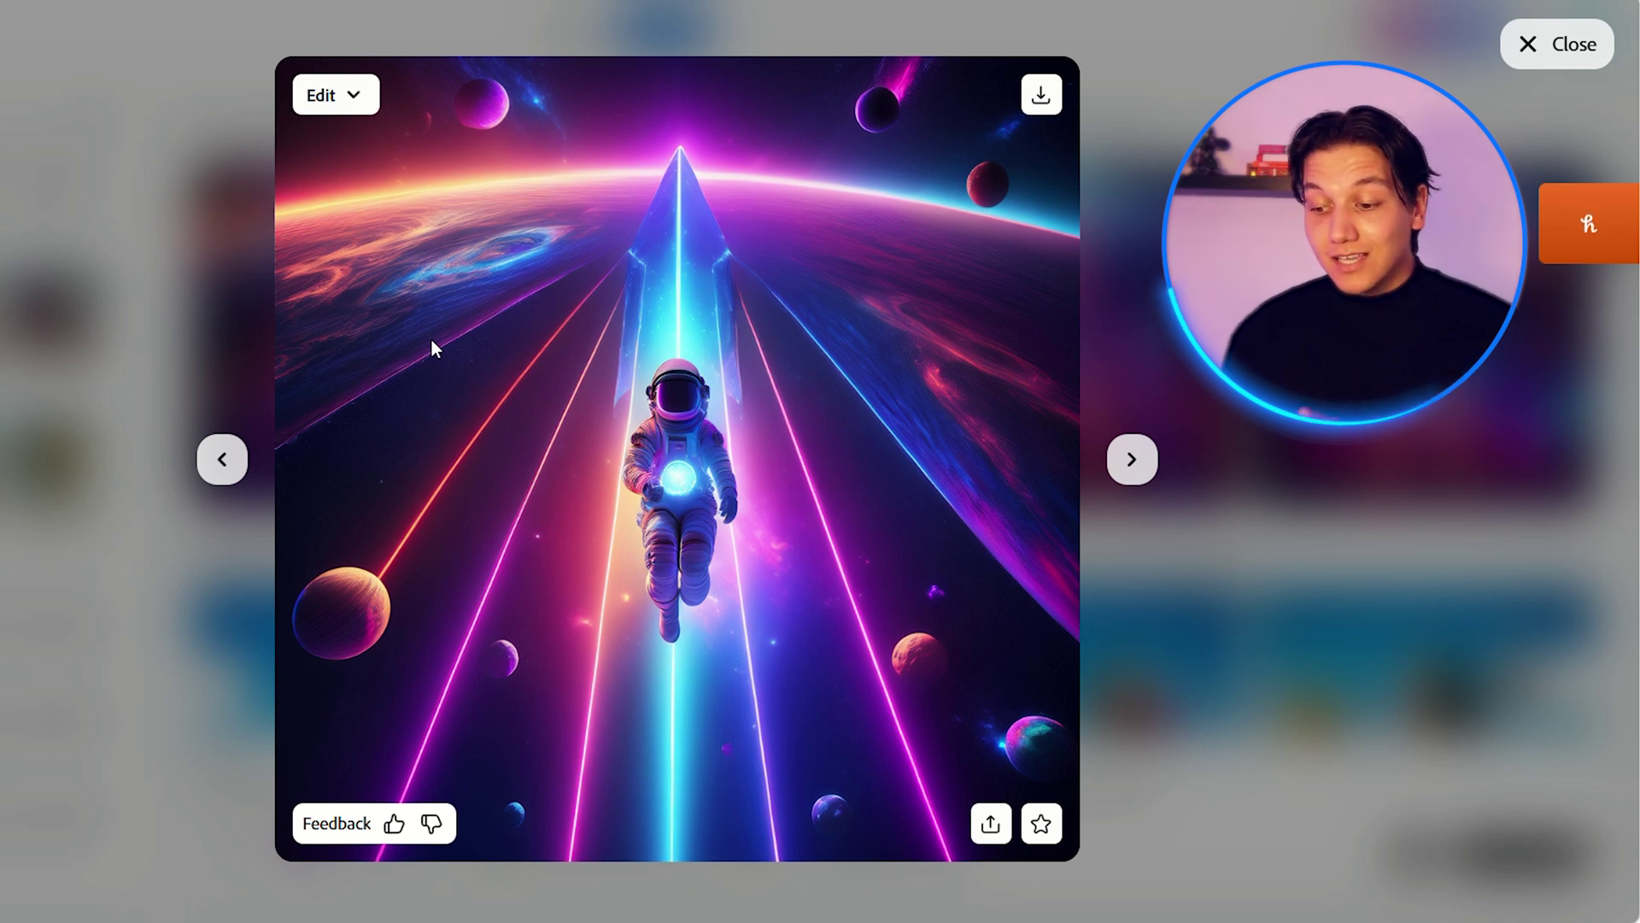
key(Right)
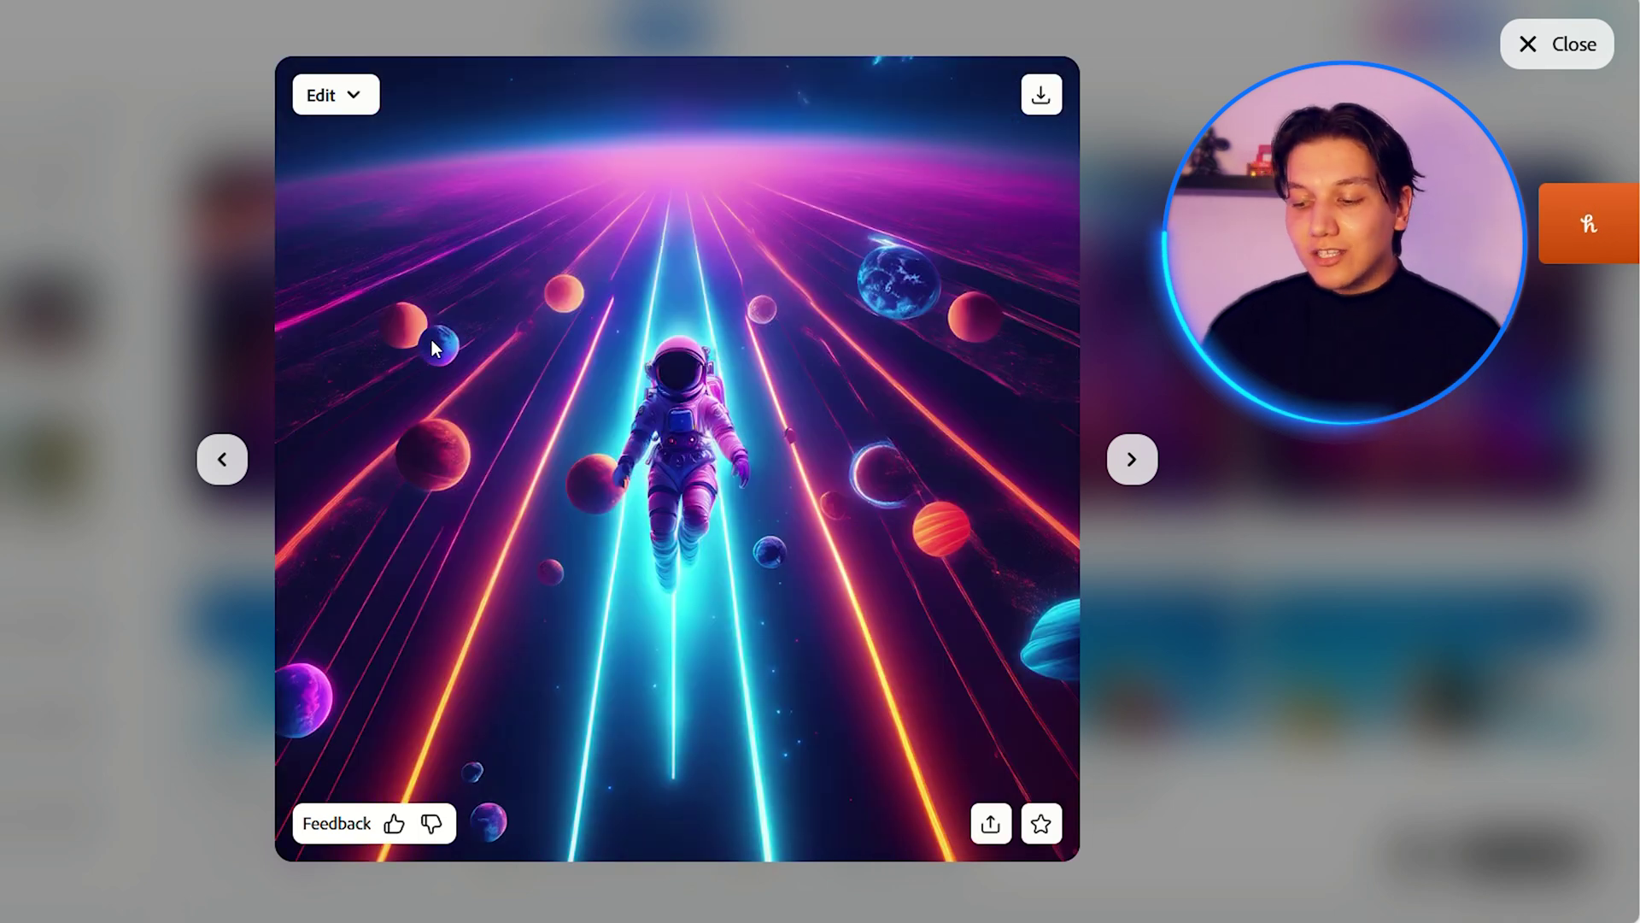
key(Right)
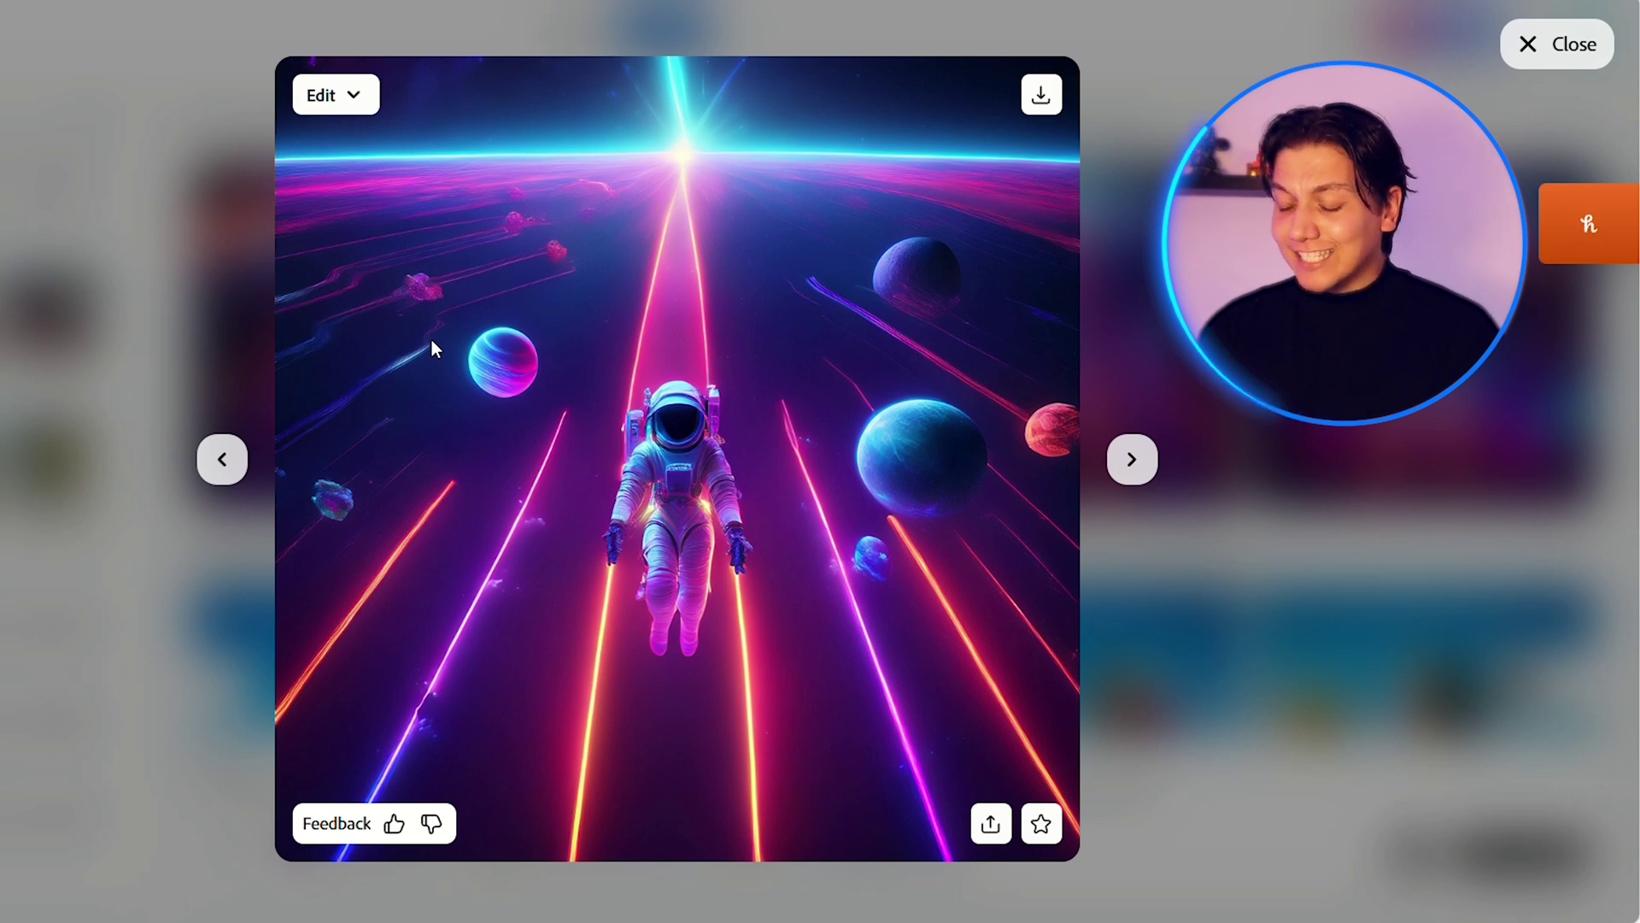
key(Right)
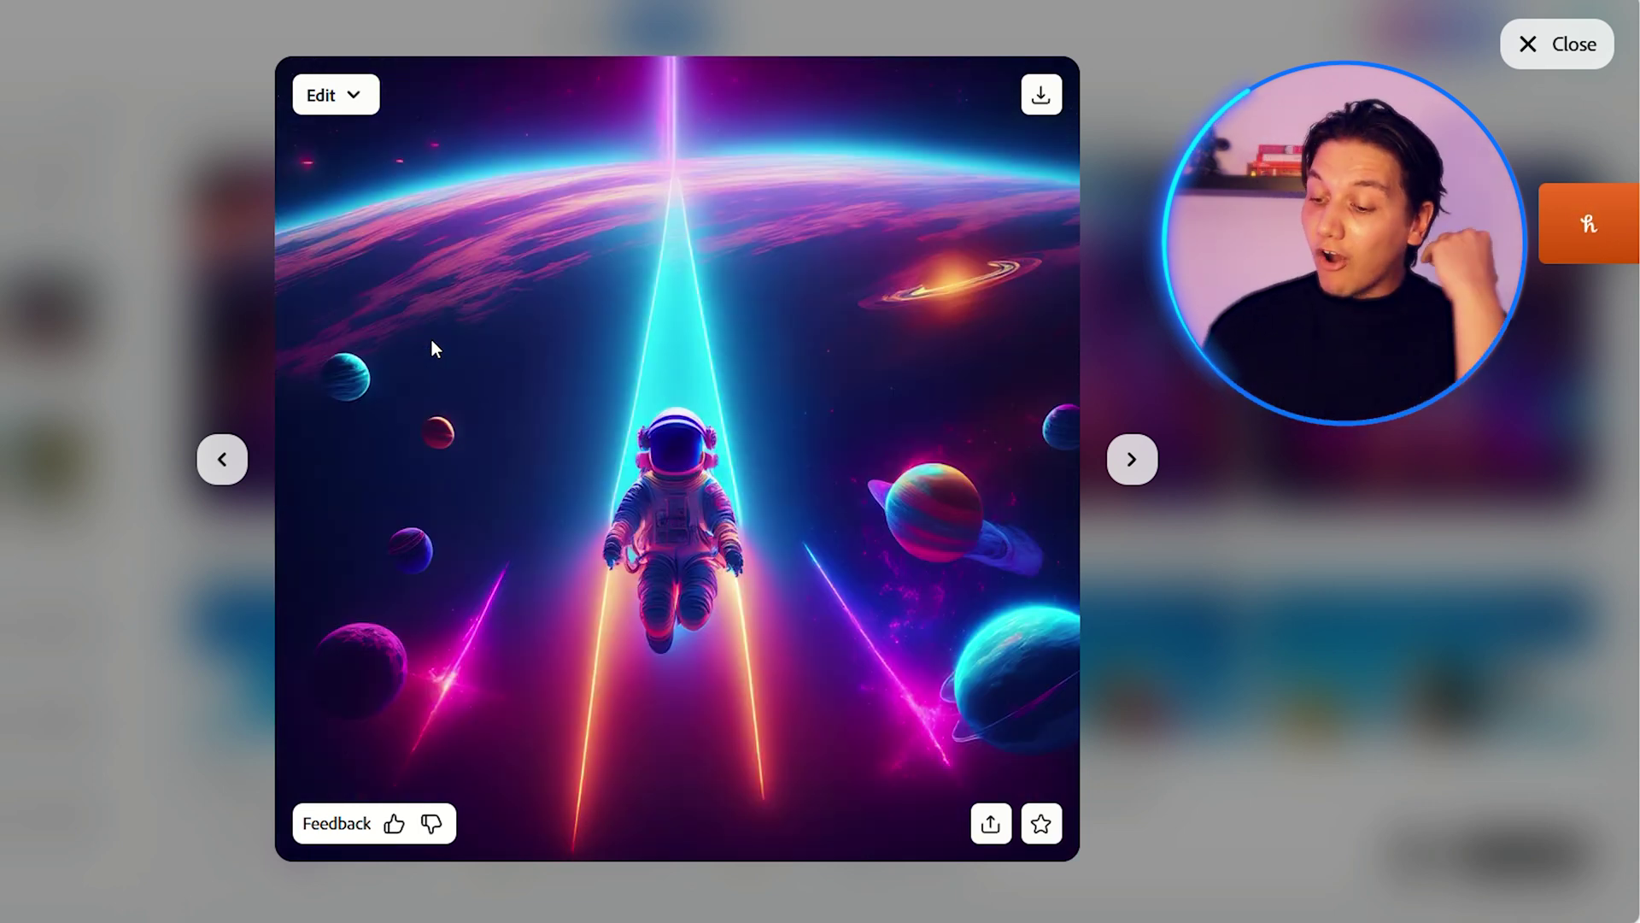
key(Right)
key(Right)
key(Right)
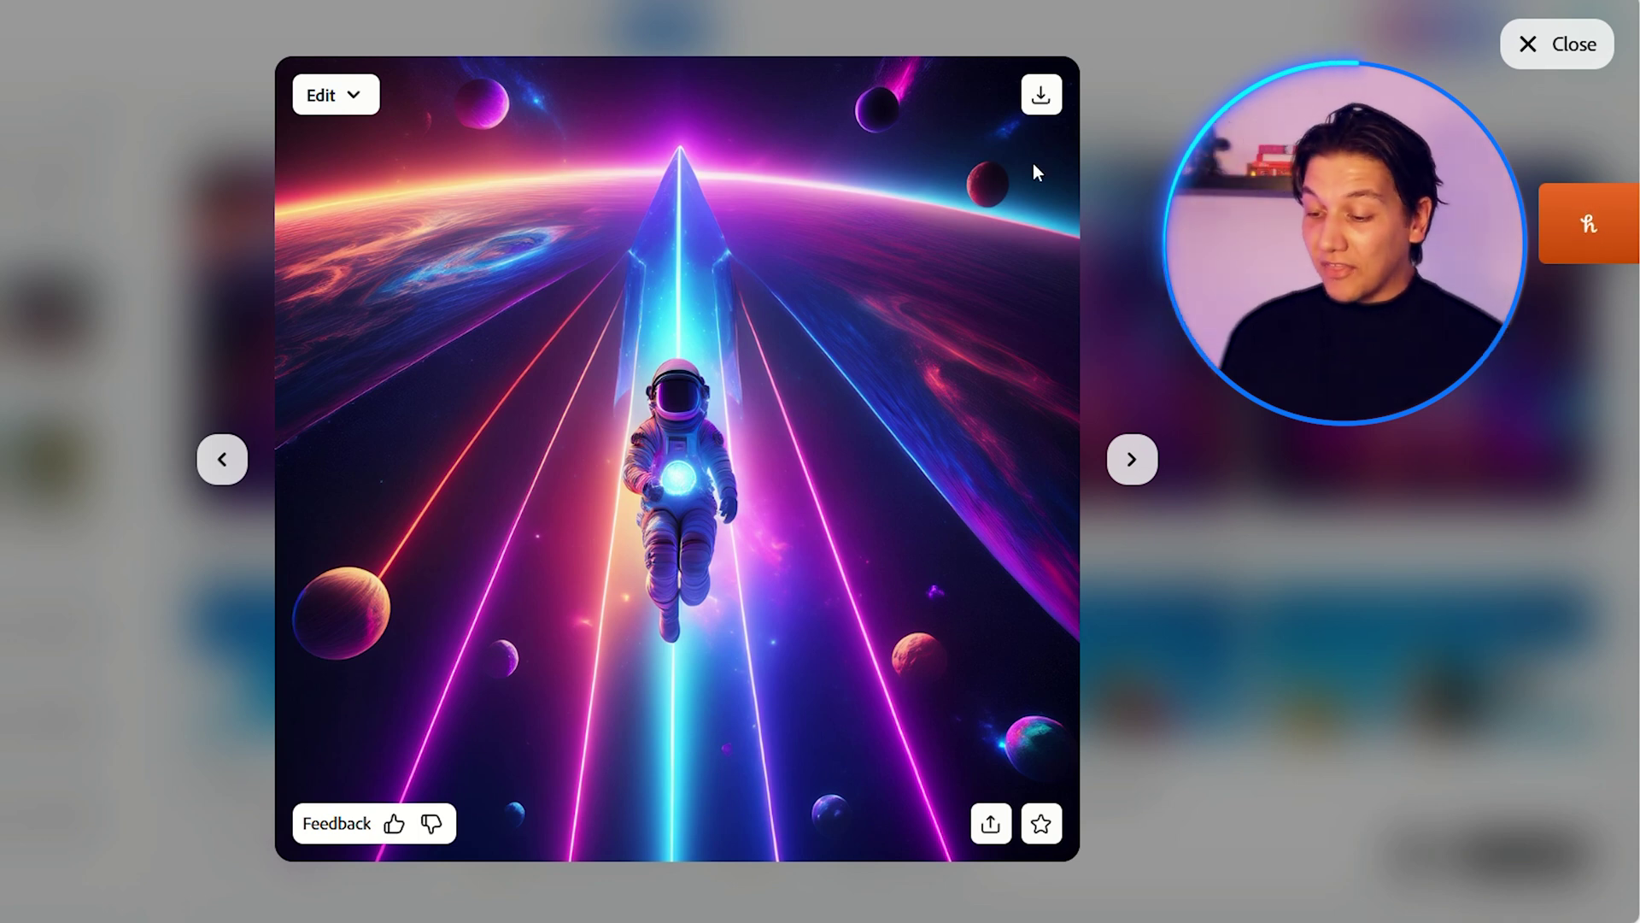
Close the viewer and replace the astronaut prompt with the skateboarder in a graffiti-walled city park.
click(1530, 48)
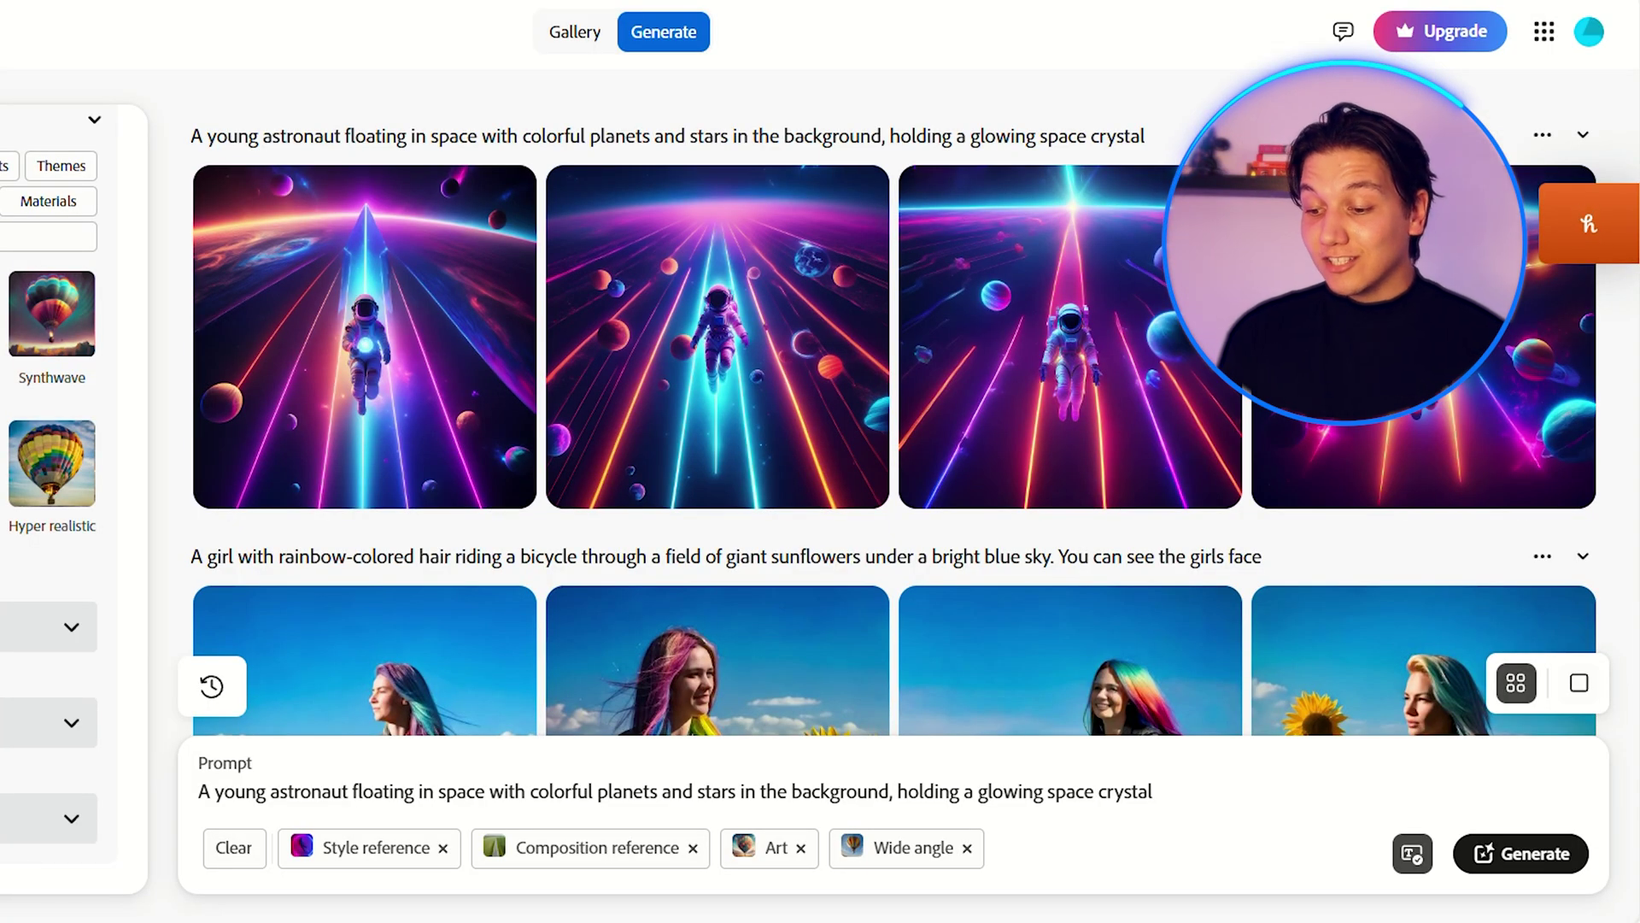
scroll(368, 427, down, 7)
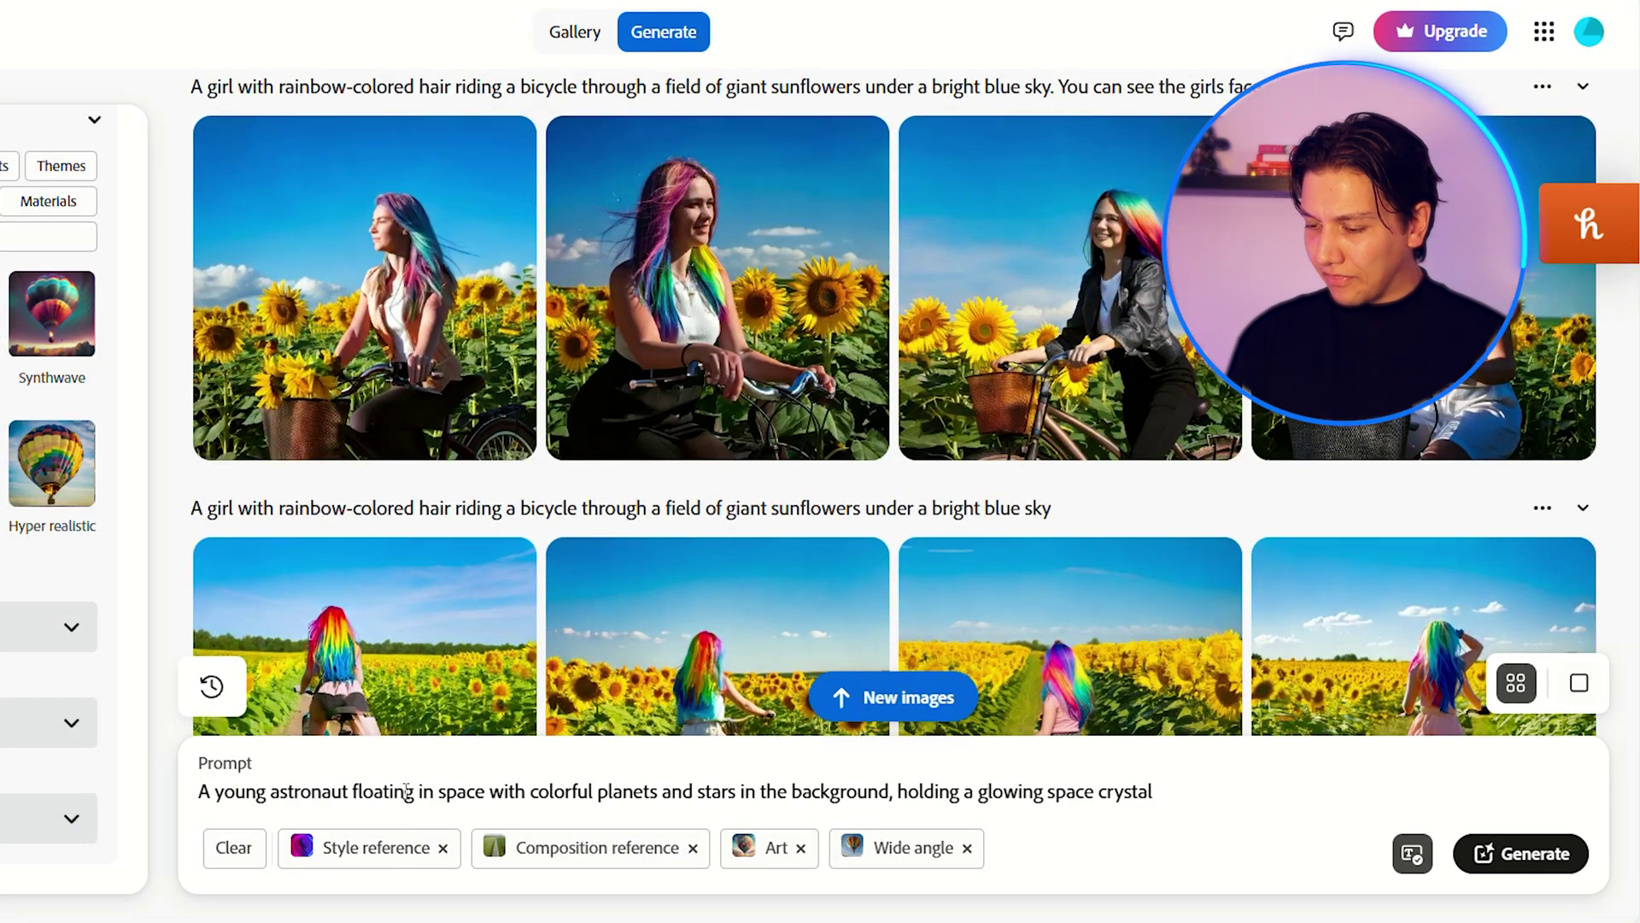
triple_click(405, 786)
text(A skateboarder with colorful clothes doing a trick in a bright city park with graffiti walls and green trees)
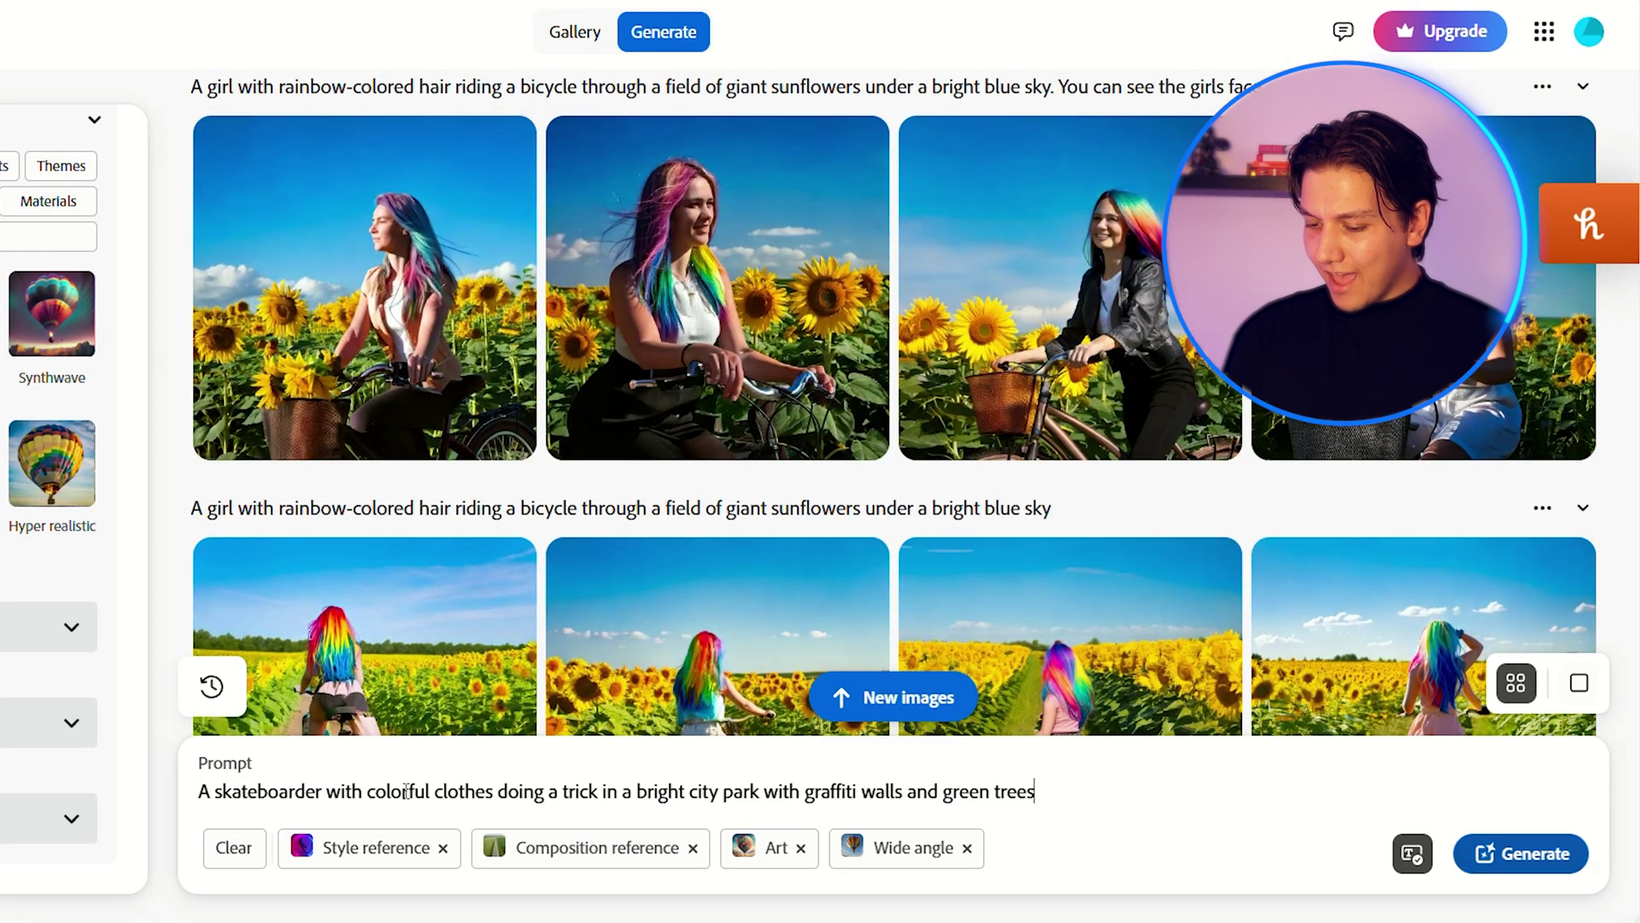